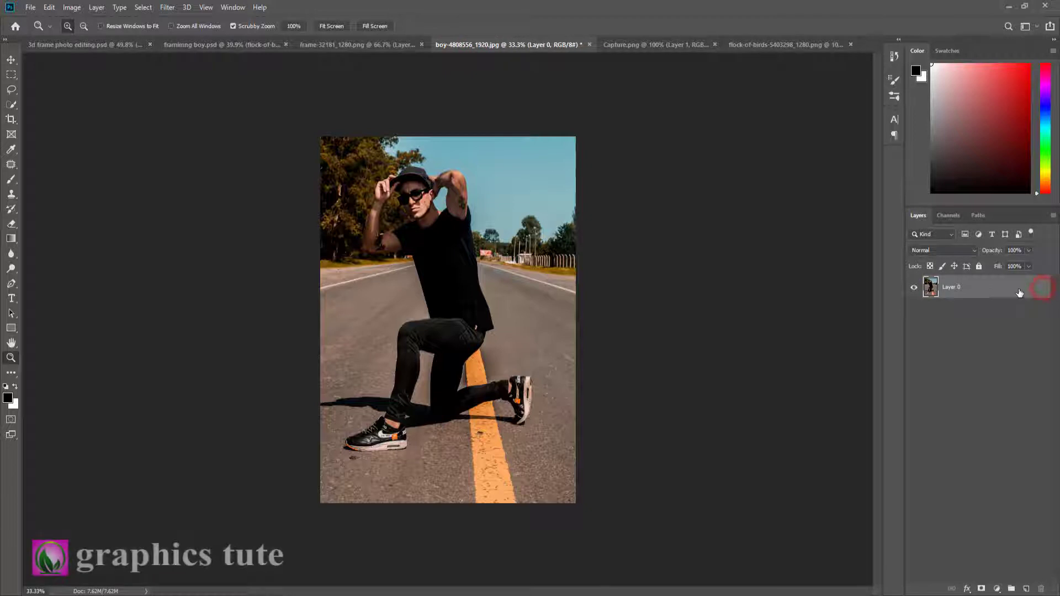
Add a grey #6d6d6d solid colour fill layer and place it below the photo layer
{"action": "left_click", "coordinate": [998, 589]}
{"action": "left_click", "coordinate": [995, 389]}
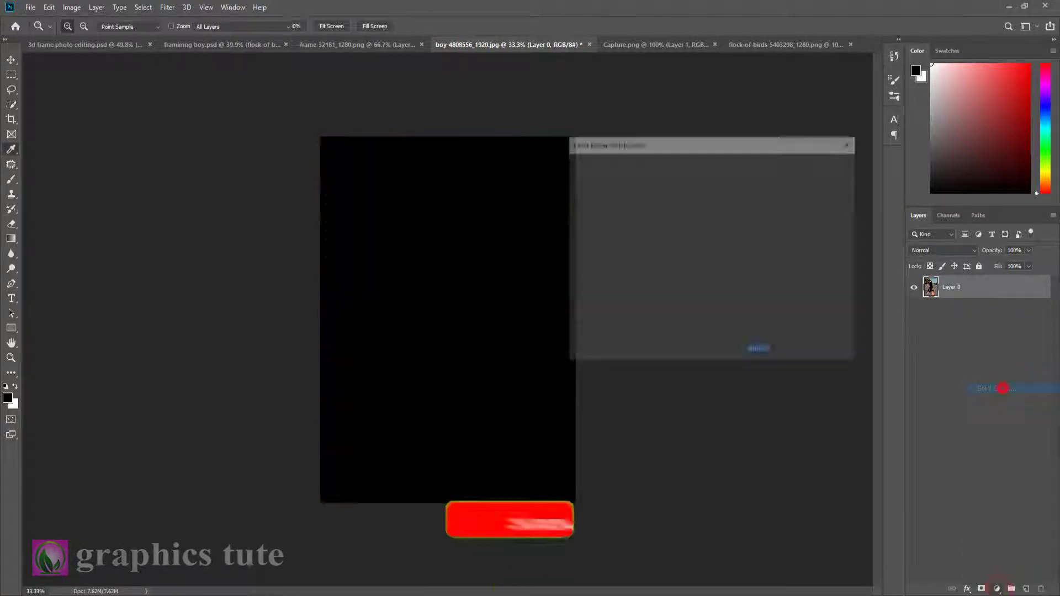
{"action": "left_click", "coordinate": [580, 229]}
{"action": "left_click", "coordinate": [819, 165]}
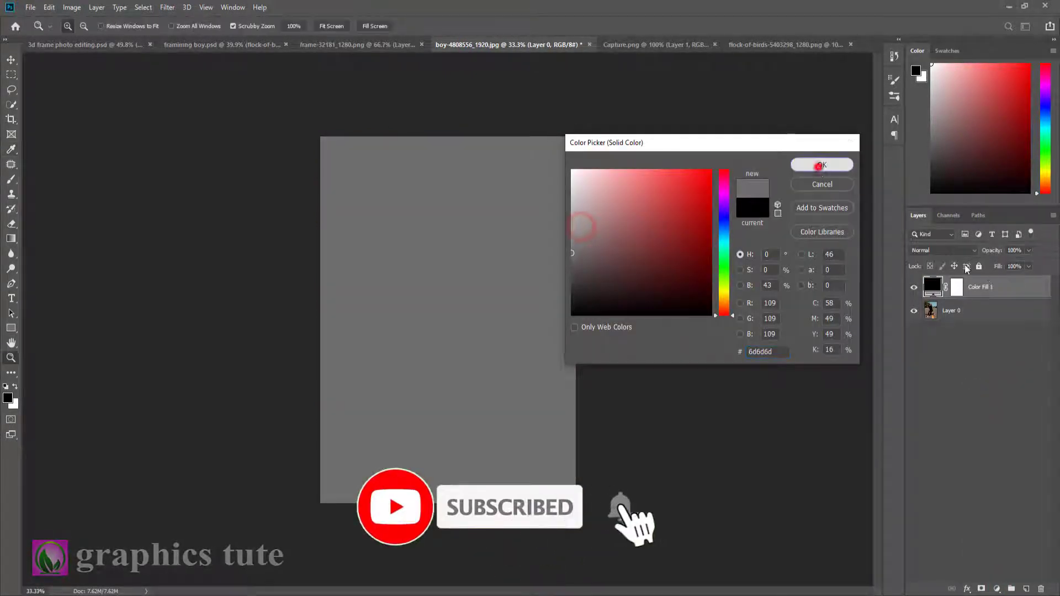
{"action": "left_click_drag", "start_coordinate": [1000, 287], "coordinate": [1001, 325]}
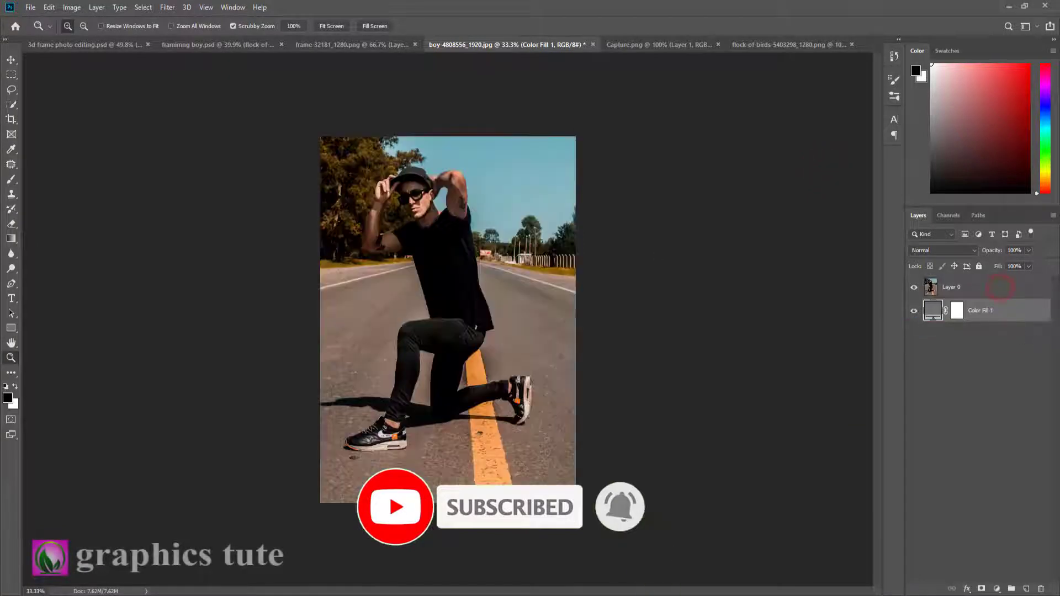
Extend the canvas on both sides of the photo and above it with the Crop tool
{"action": "left_click", "coordinate": [14, 122]}
{"action": "left_click_drag", "start_coordinate": [577, 321], "coordinate": [616, 319]}
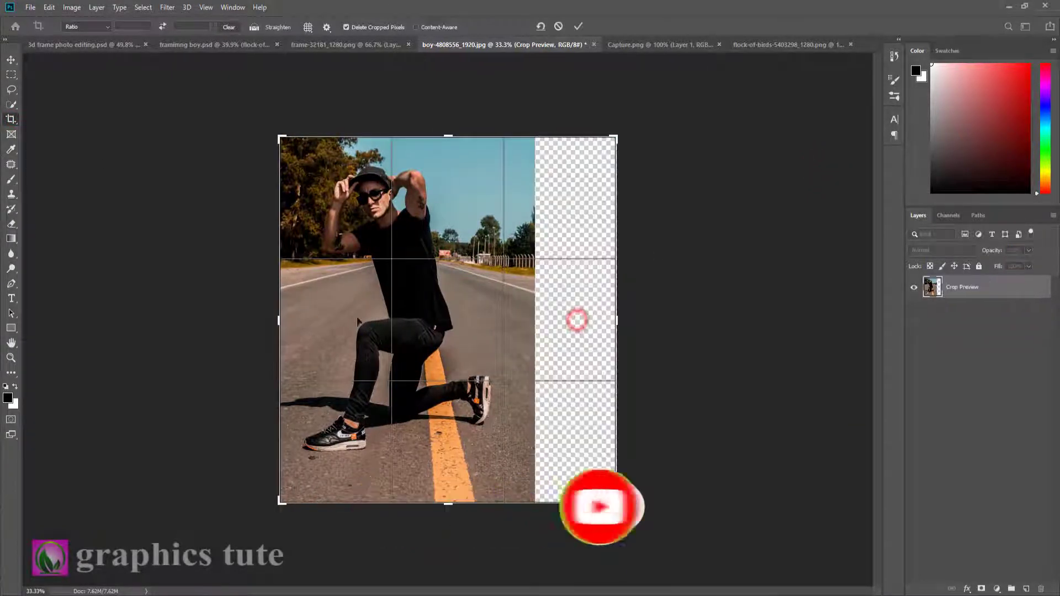
{"action": "left_click_drag", "start_coordinate": [279, 321], "coordinate": [250, 321]}
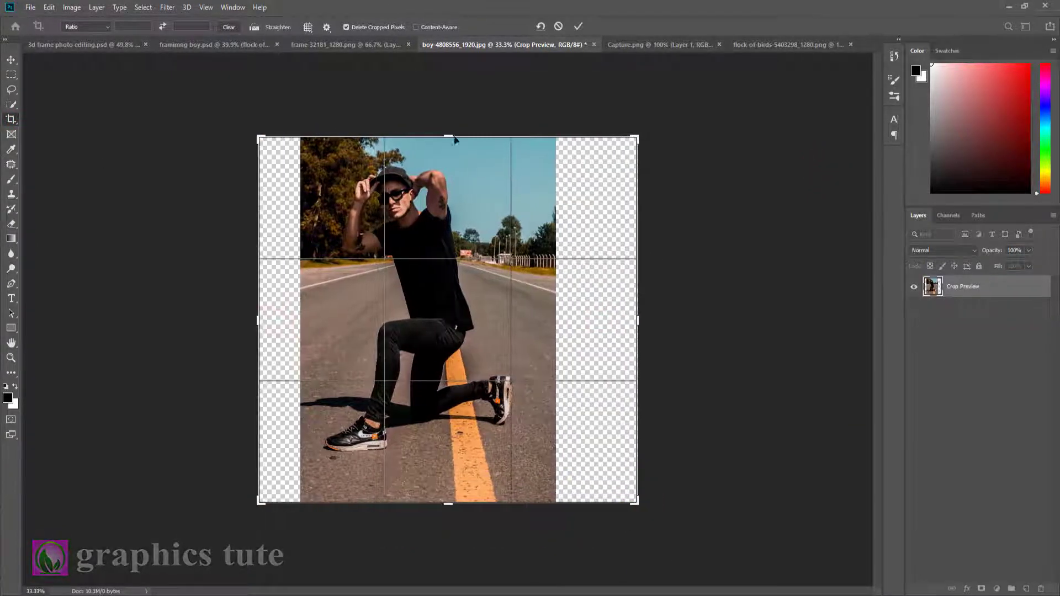
{"action": "left_click_drag", "start_coordinate": [452, 135], "coordinate": [452, 113]}
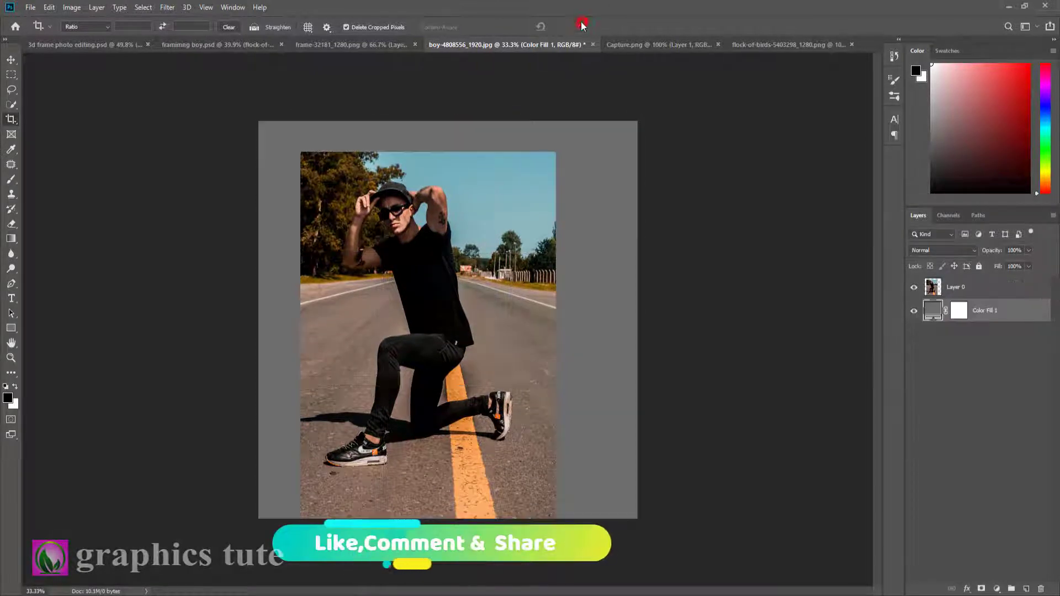
Enlarge the photo layer proportionally to 132.57% and centre it horizontally on the canvas
{"action": "left_click", "coordinate": [971, 287]}
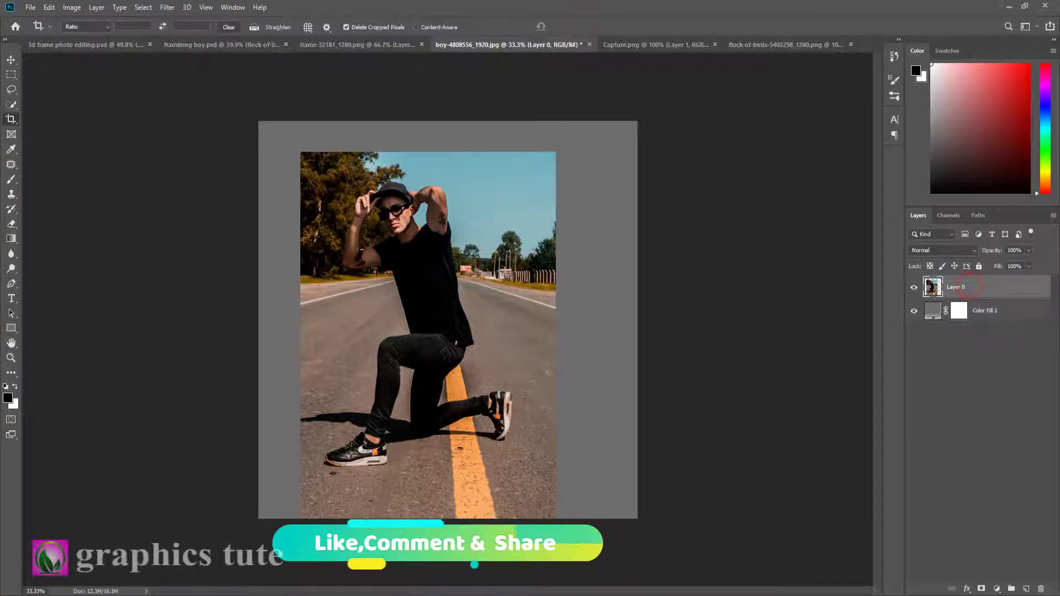
{"action": "left_click", "coordinate": [12, 60]}
{"action": "left_click_drag", "start_coordinate": [402, 283], "coordinate": [428, 282]}
{"action": "left_click_drag", "start_coordinate": [581, 520], "coordinate": [649, 525]}
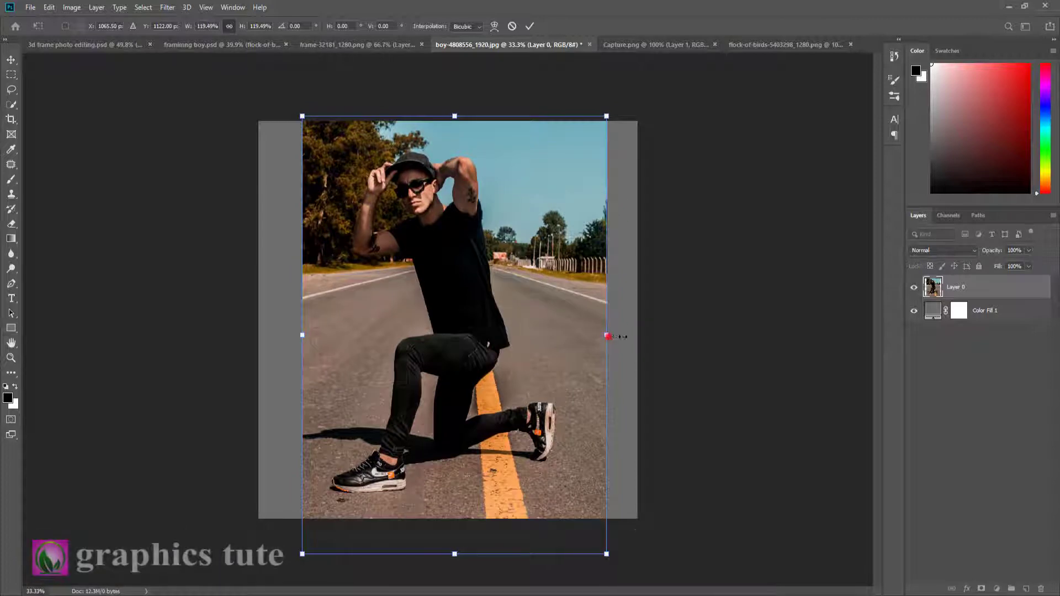
{"action": "left_click_drag", "start_coordinate": [608, 336], "coordinate": [638, 335]}
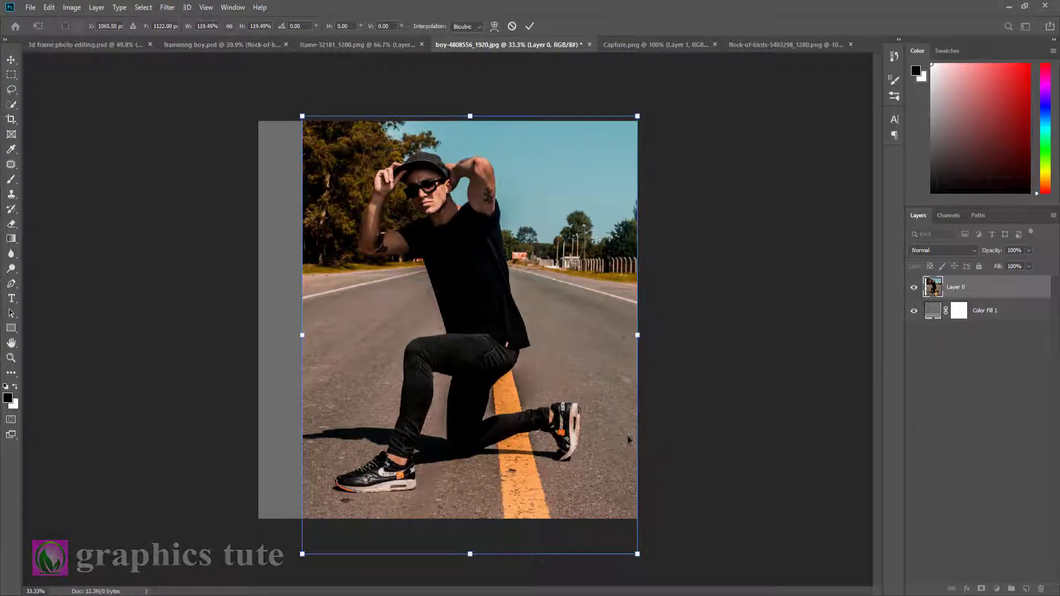
{"action": "key", "text": "ctrl+z"}
{"action": "left_click_drag", "start_coordinate": [607, 554], "coordinate": [622, 570]}
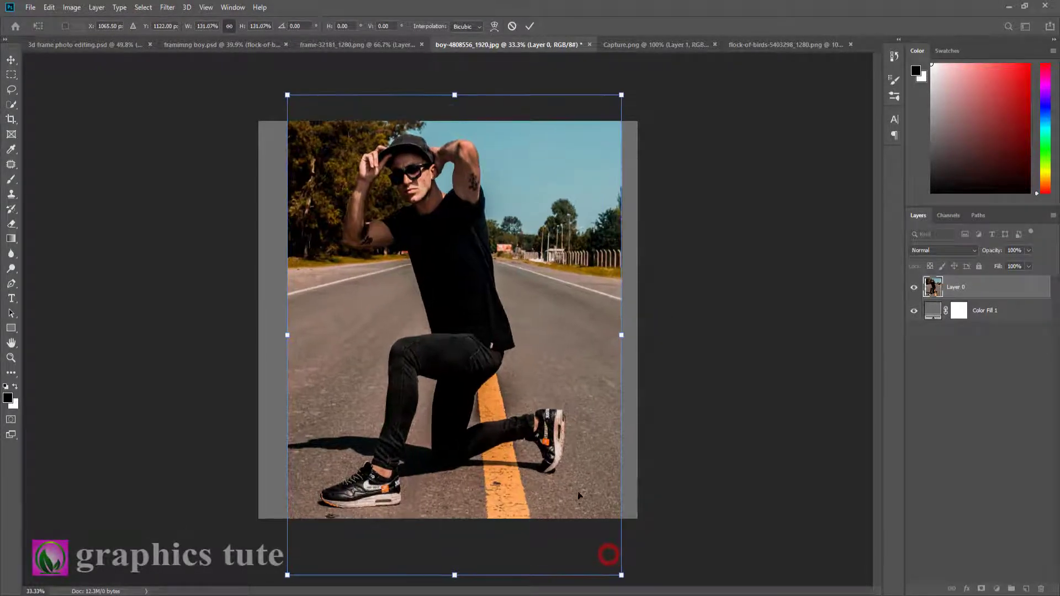
{"action": "left_click_drag", "start_coordinate": [575, 486], "coordinate": [575, 491]}
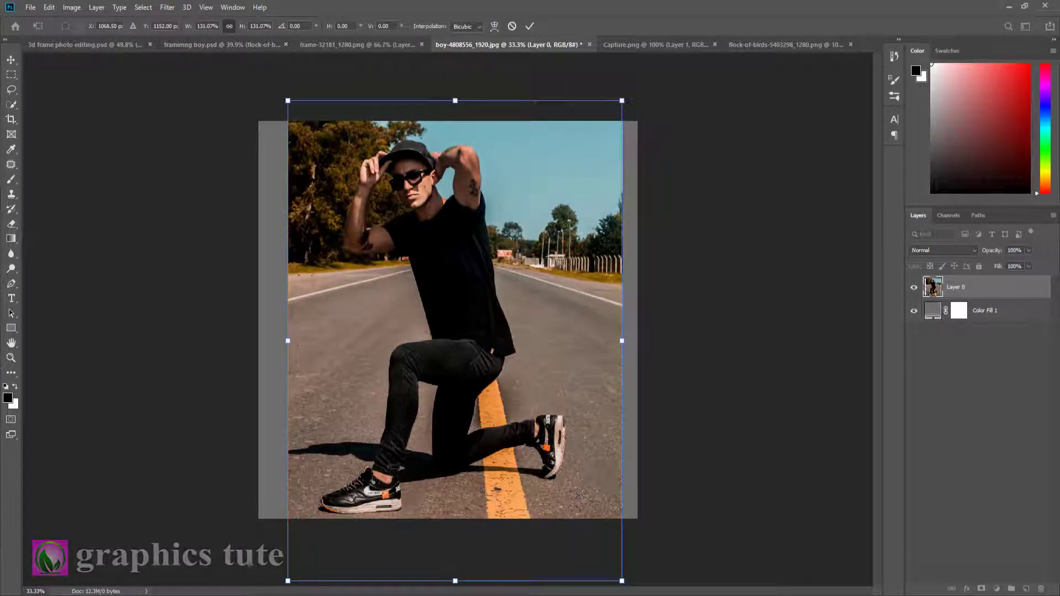
{"action": "left_click_drag", "start_coordinate": [622, 100], "coordinate": [626, 95]}
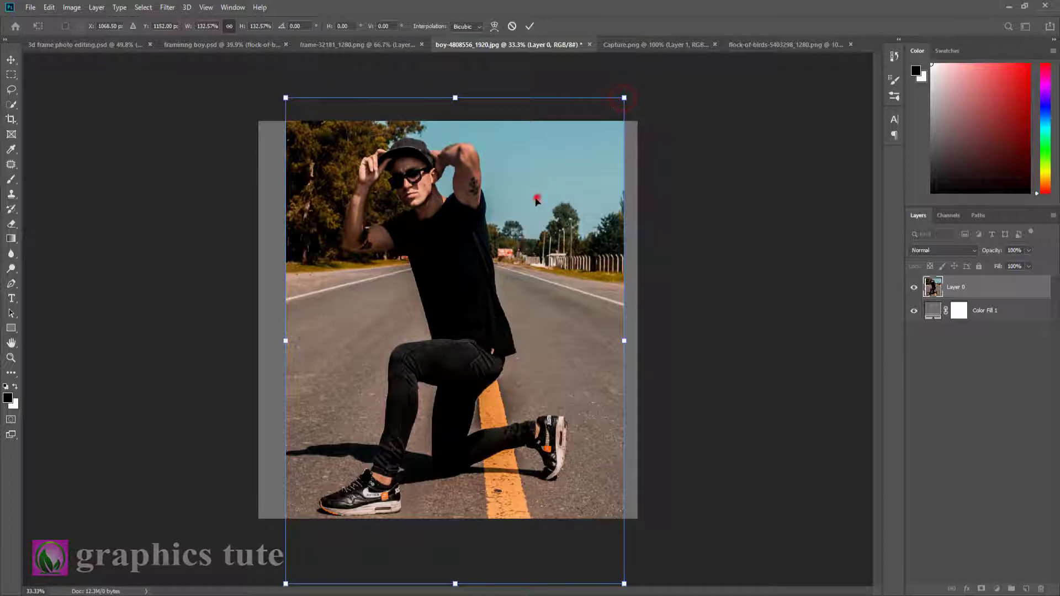
{"action": "left_click_drag", "start_coordinate": [535, 198], "coordinate": [529, 197]}
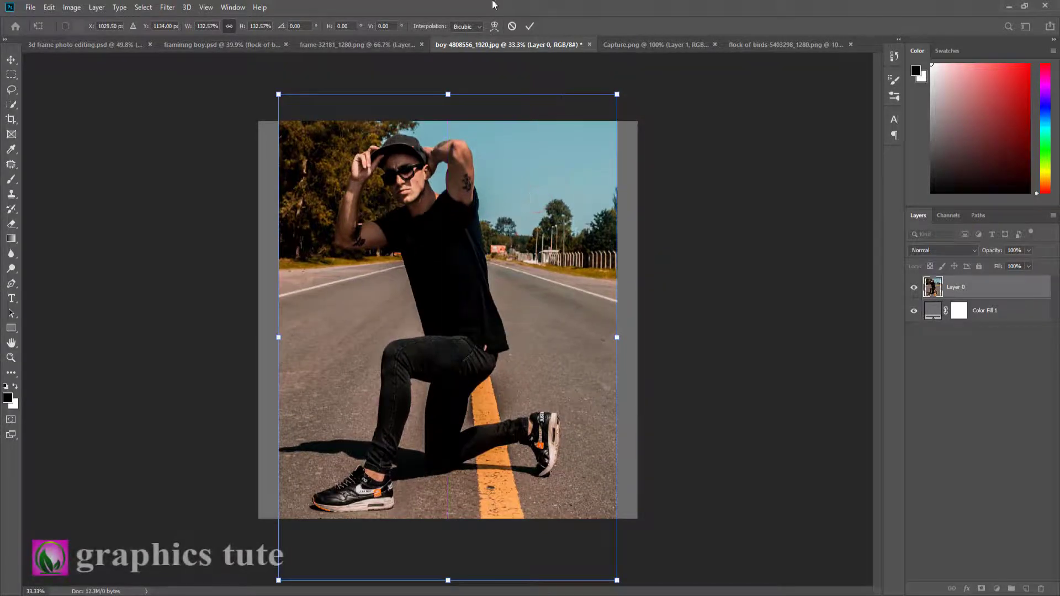
{"action": "left_click", "coordinate": [530, 27]}
Crop both sides of the canvas inward to the photo's edges, removing the grey margins
{"action": "left_click", "coordinate": [994, 310]}
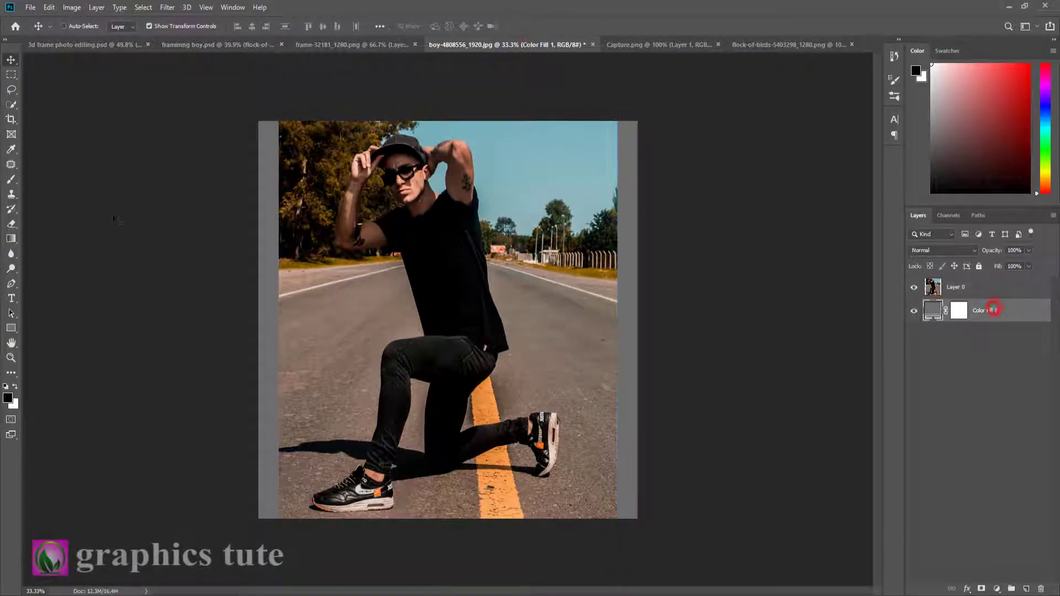
{"action": "left_click", "coordinate": [11, 119]}
{"action": "left_click_drag", "start_coordinate": [639, 321], "coordinate": [628, 321]}
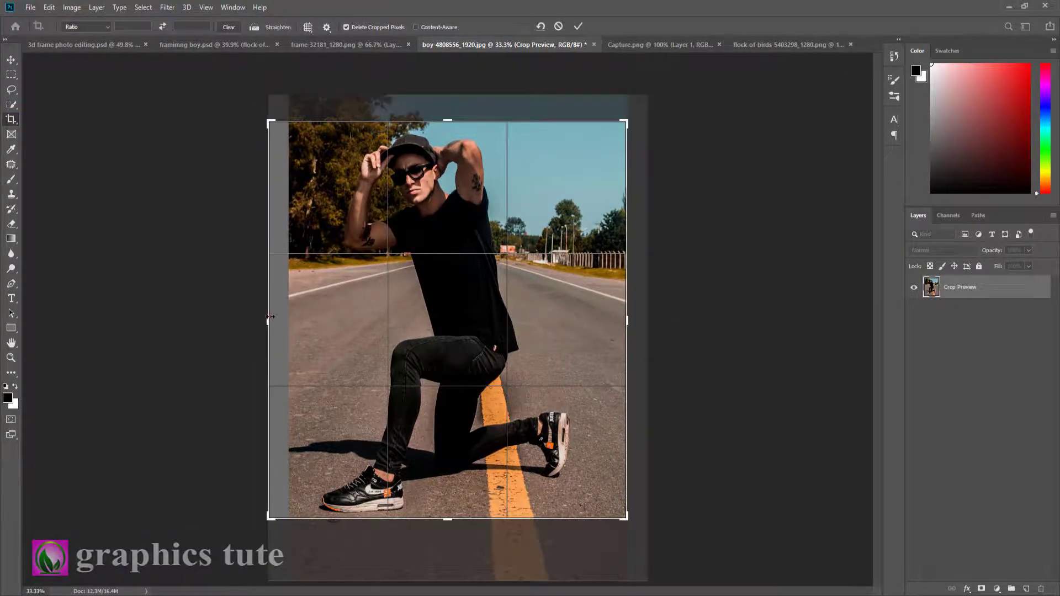
{"action": "left_click_drag", "start_coordinate": [269, 320], "coordinate": [279, 319]}
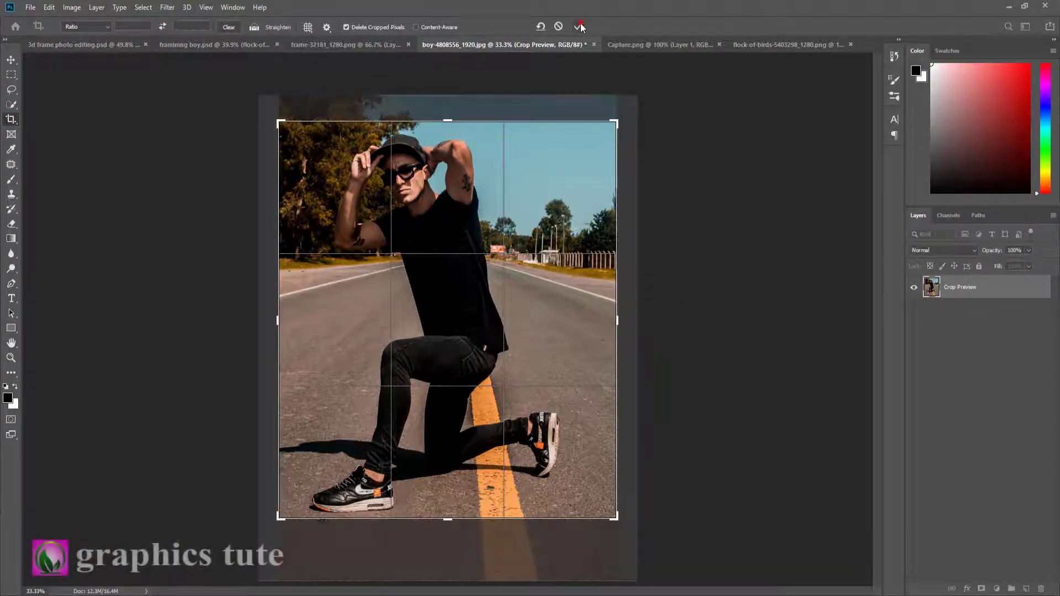
{"action": "left_click", "coordinate": [580, 26]}
Open the photo layer in the Camera Raw Filter and set Exposure +0.35, Contrast +6 and Highlights +8
{"action": "left_click", "coordinate": [985, 292]}
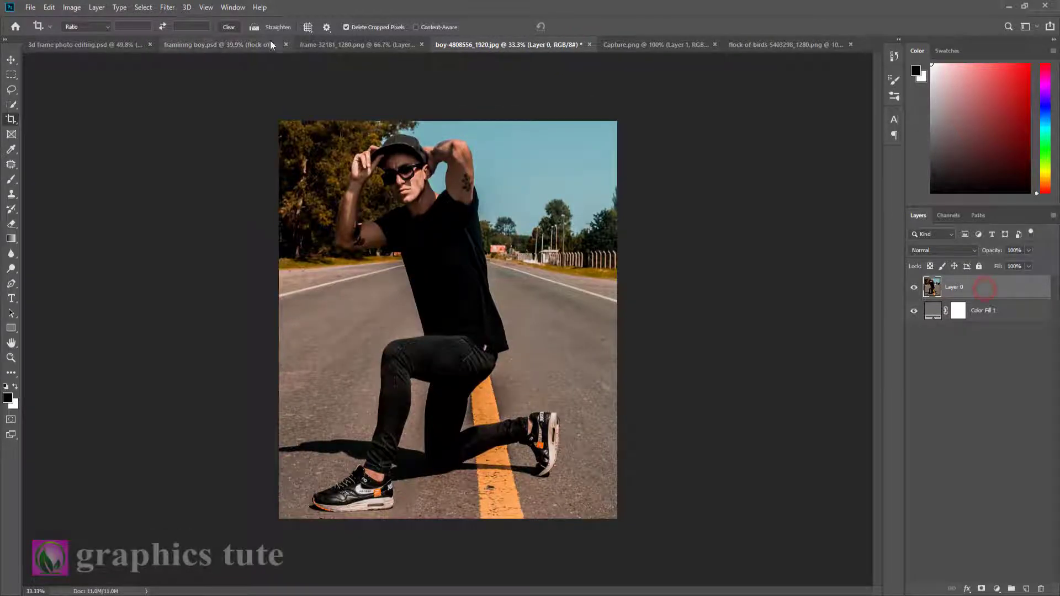
{"action": "left_click", "coordinate": [167, 8]}
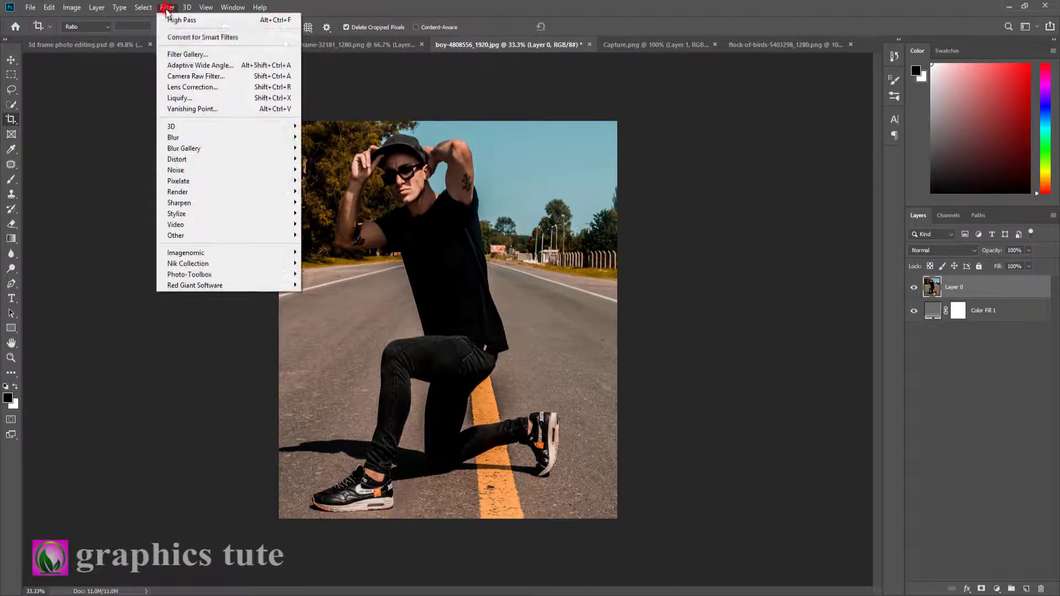
{"action": "left_click", "coordinate": [194, 76]}
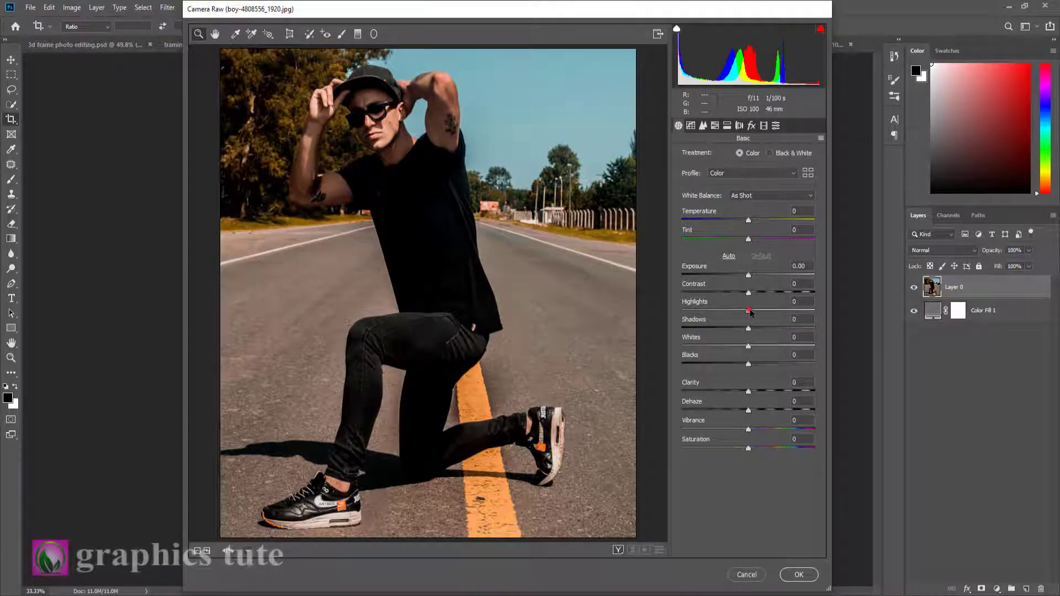
{"action": "left_click_drag", "start_coordinate": [751, 312], "coordinate": [755, 312]}
{"action": "left_click_drag", "start_coordinate": [750, 277], "coordinate": [754, 278]}
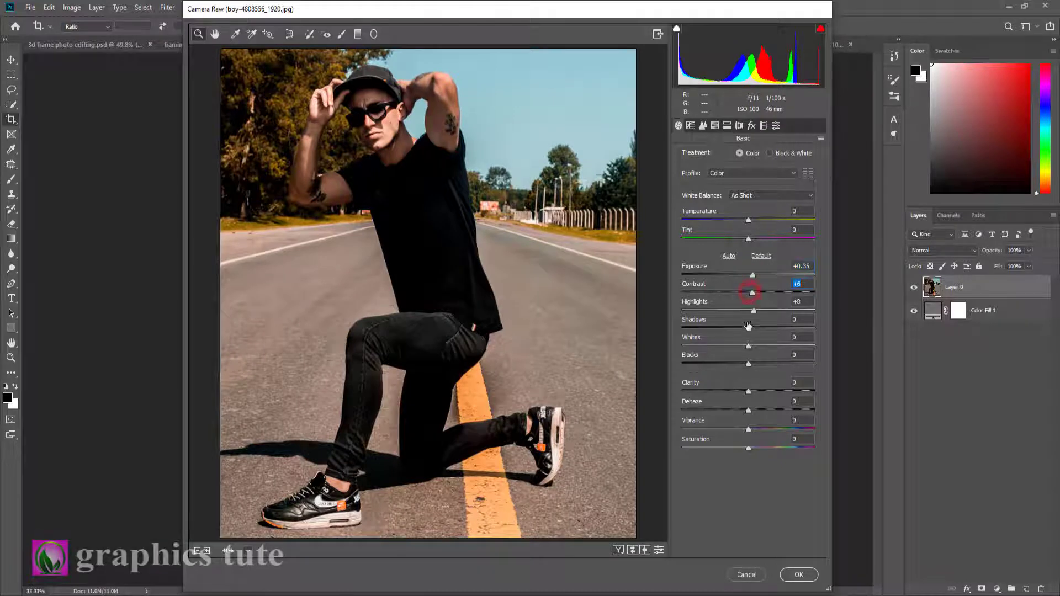
Set Shadows to +72, Whites to -100 and Blacks to +35, and apply the Camera Raw adjustments
{"action": "left_click_drag", "start_coordinate": [763, 329], "coordinate": [695, 344]}
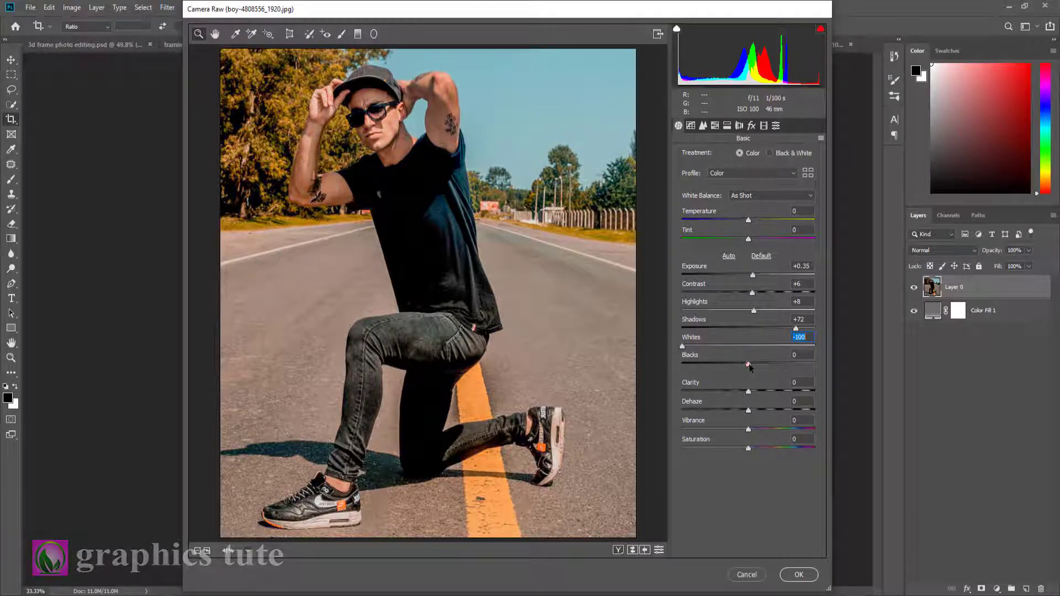
{"action": "left_click_drag", "start_coordinate": [750, 365], "coordinate": [777, 365]}
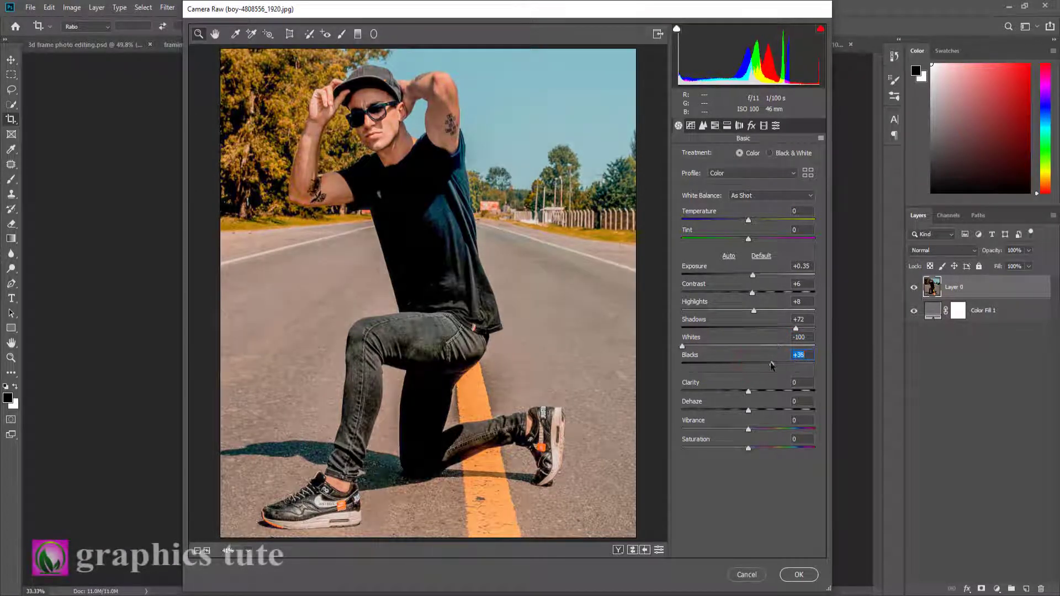
{"action": "left_click", "coordinate": [799, 575]}
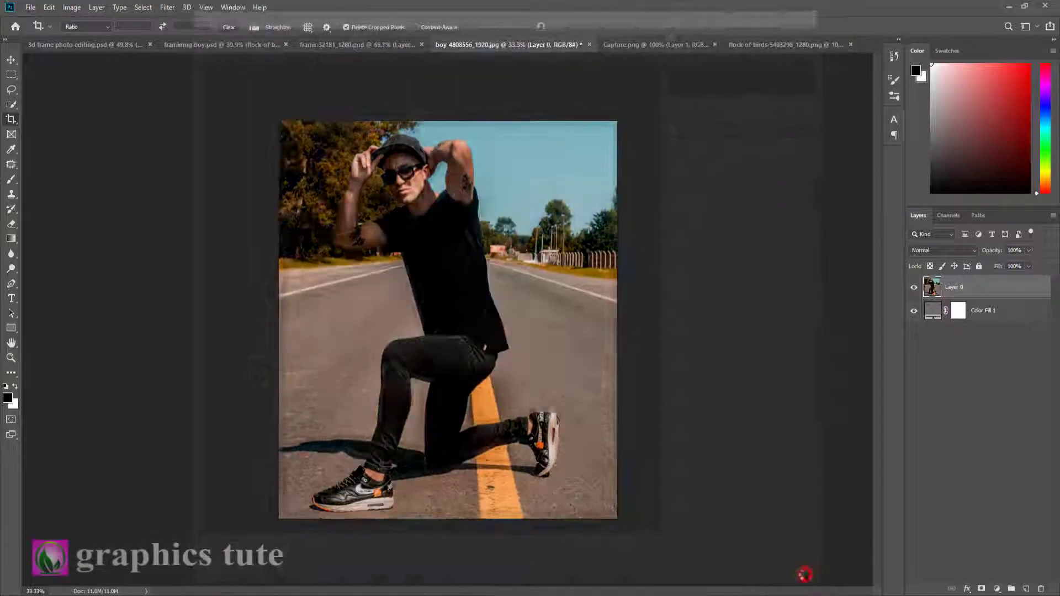
Start a Pen path around the man at the front shoe's sole, tracing around its toe
{"action": "left_click", "coordinate": [11, 358]}
{"action": "left_click_drag", "start_coordinate": [360, 466], "coordinate": [349, 475]}
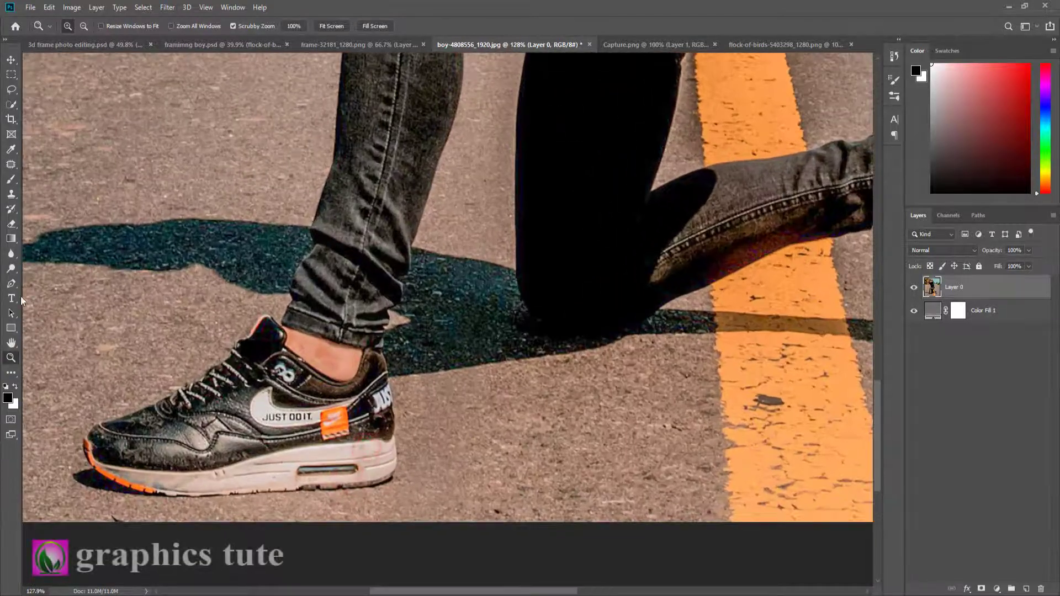
{"action": "left_click", "coordinate": [10, 285]}
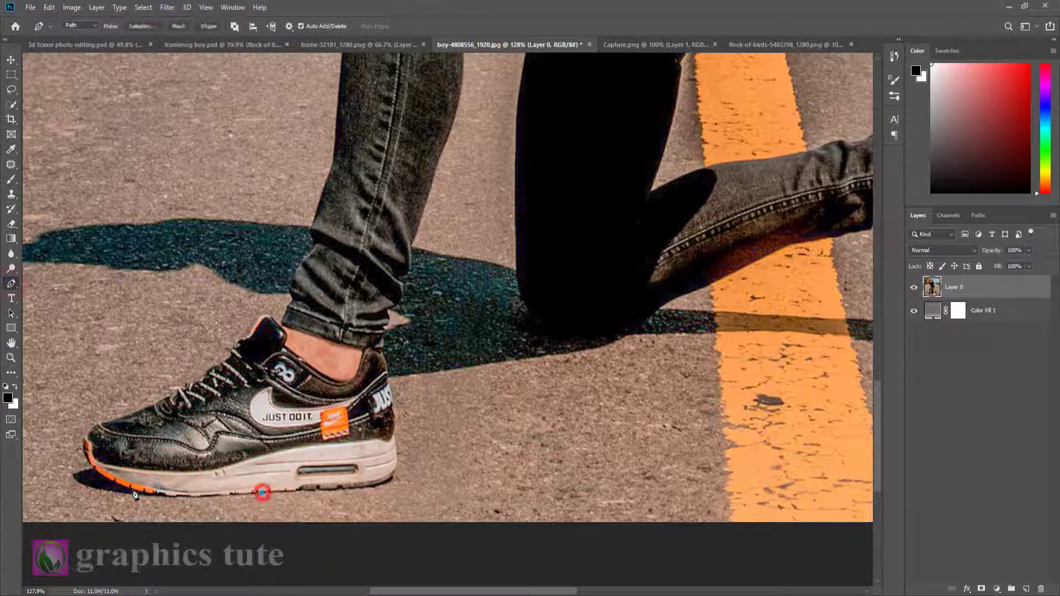
{"action": "left_click_drag", "start_coordinate": [116, 482], "coordinate": [83, 471]}
{"action": "left_click", "coordinate": [84, 436]}
{"action": "left_click_drag", "start_coordinate": [121, 418], "coordinate": [154, 415]}
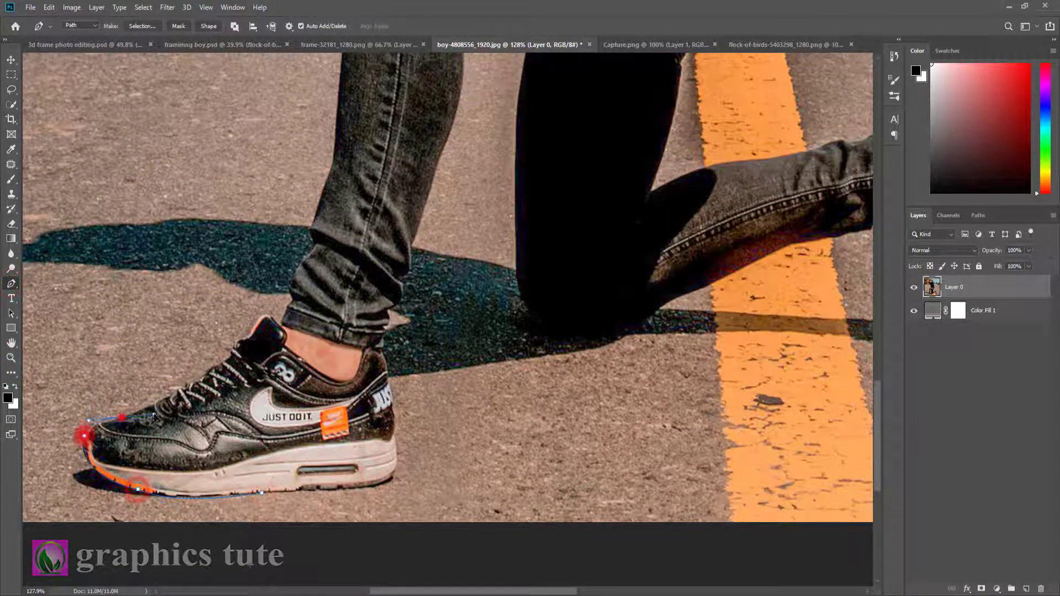
Continue the path over the front shoe's laces and tongue to the trouser hem at the ankle
{"action": "left_click", "coordinate": [228, 353]}
{"action": "left_click", "coordinate": [233, 345]}
{"action": "left_click", "coordinate": [239, 339]}
{"action": "left_click", "coordinate": [247, 336]}
{"action": "left_click", "coordinate": [263, 315]}
{"action": "left_click", "coordinate": [279, 326]}
{"action": "left_click", "coordinate": [292, 303]}
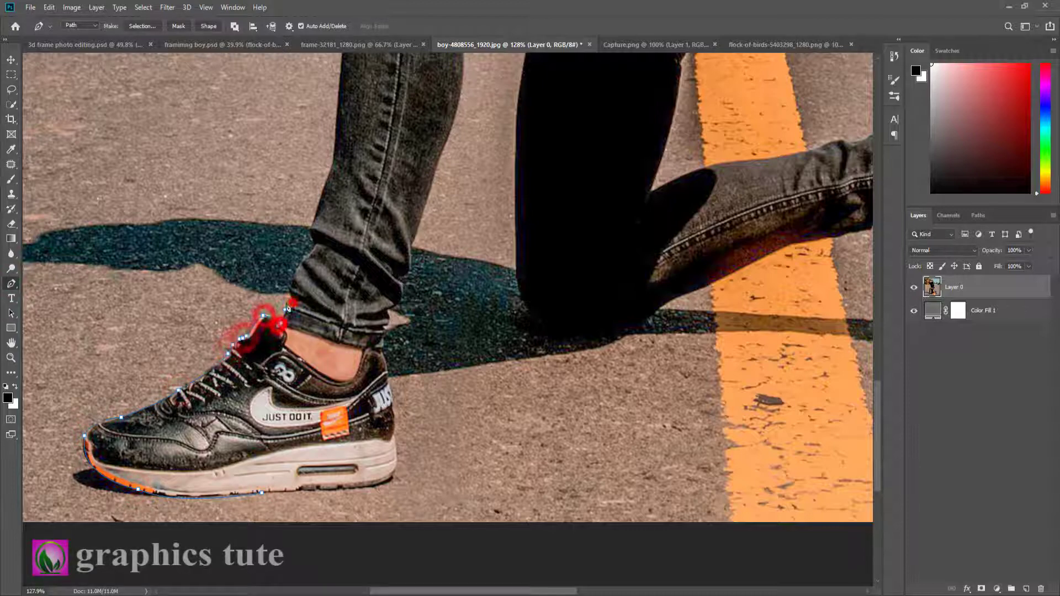
Trace the path up the front shin and around the raised knee to the shirt's hem
{"action": "left_click", "coordinate": [293, 273]}
{"action": "left_click", "coordinate": [317, 240]}
{"action": "left_click", "coordinate": [311, 229]}
{"action": "left_click", "coordinate": [329, 168]}
{"action": "left_click_drag", "start_coordinate": [388, 134], "coordinate": [388, 348]}
{"action": "left_click", "coordinate": [346, 220]}
{"action": "left_click_drag", "start_coordinate": [351, 108], "coordinate": [347, 268]}
{"action": "left_click_drag", "start_coordinate": [354, 206], "coordinate": [388, 207]}
{"action": "left_click", "coordinate": [455, 193]}
Continue the path up the shirt's front edge and around the sleeve opening to the bent arm
{"action": "left_click_drag", "start_coordinate": [468, 163], "coordinate": [486, 388]}
{"action": "left_click_drag", "start_coordinate": [416, 216], "coordinate": [403, 182]}
{"action": "left_click_drag", "start_coordinate": [458, 185], "coordinate": [528, 330]}
{"action": "left_click", "coordinate": [453, 243]}
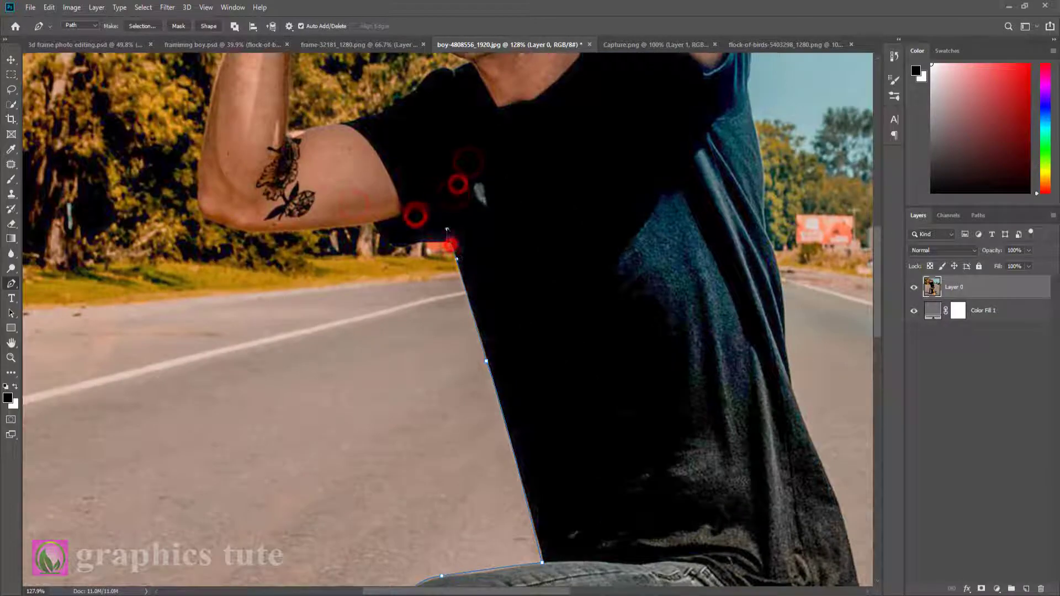
{"action": "left_click_drag", "start_coordinate": [398, 247], "coordinate": [381, 234]}
{"action": "left_click", "coordinate": [374, 221]}
Trace the path under the tattooed upper arm, around the elbow and up the forearm to the wrist
{"action": "left_click", "coordinate": [236, 229]}
{"action": "left_click", "coordinate": [225, 223]}
{"action": "left_click", "coordinate": [211, 221]}
{"action": "left_click", "coordinate": [207, 220]}
{"action": "left_click", "coordinate": [198, 179]}
{"action": "left_click_drag", "start_coordinate": [228, 153], "coordinate": [268, 425]}
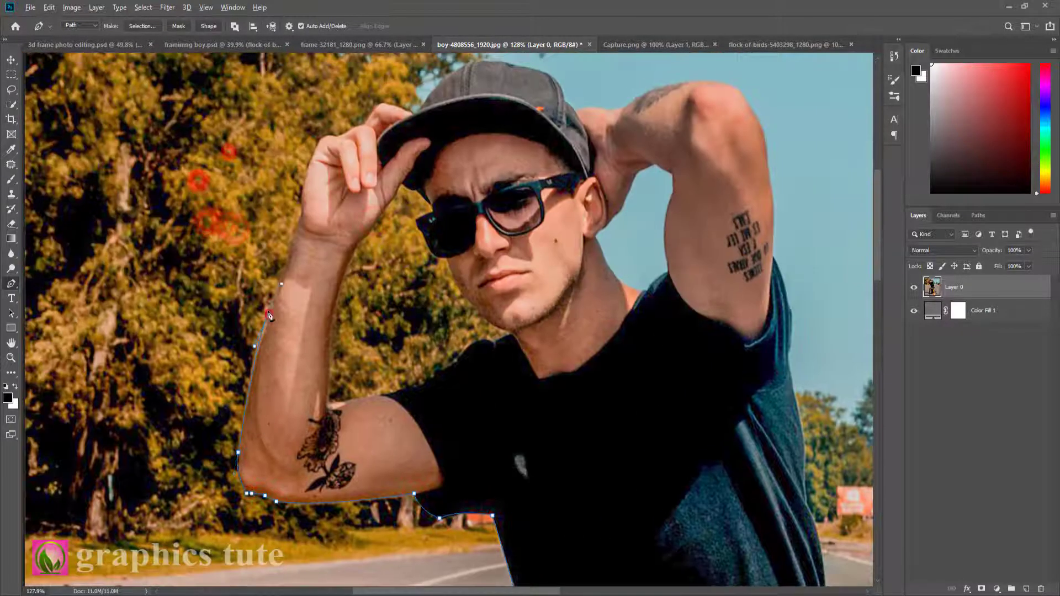
{"action": "left_click", "coordinate": [268, 314]}
{"action": "left_click_drag", "start_coordinate": [304, 214], "coordinate": [304, 212]}
Continue the path around the fingers of the hand holding the cap
{"action": "left_click_drag", "start_coordinate": [302, 212], "coordinate": [339, 367]}
{"action": "left_click", "coordinate": [327, 369]}
{"action": "left_click", "coordinate": [352, 308]}
{"action": "left_click", "coordinate": [366, 308]}
{"action": "left_click", "coordinate": [375, 303]}
{"action": "left_click", "coordinate": [383, 299]}
{"action": "left_click", "coordinate": [388, 298]}
Trace the path over the cap and along the outer edge of the arm raised behind the head
{"action": "left_click", "coordinate": [351, 316]}
{"action": "left_click", "coordinate": [413, 330]}
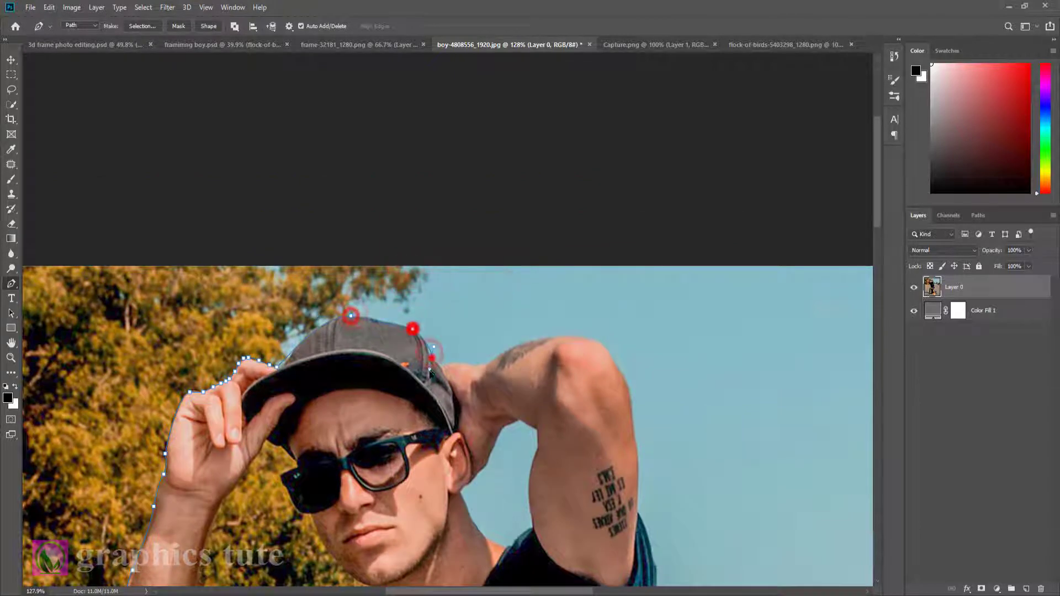
{"action": "left_click", "coordinate": [433, 358]}
{"action": "left_click", "coordinate": [483, 365]}
{"action": "left_click", "coordinate": [568, 337]}
{"action": "left_click", "coordinate": [627, 386]}
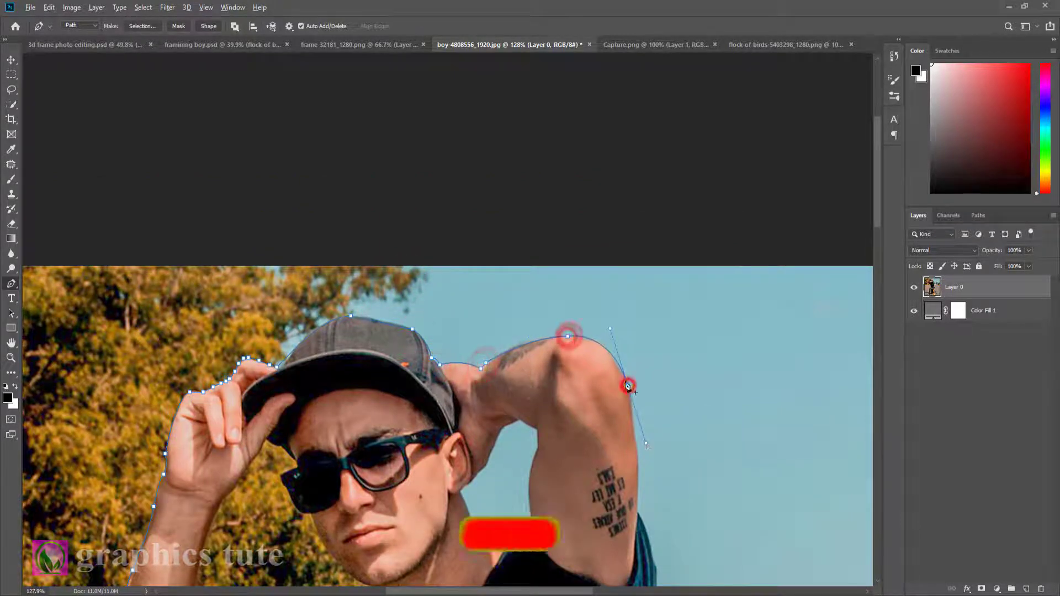
{"action": "left_click", "coordinate": [638, 444]}
Continue the path from the raised arm down the back edge of the shirt
{"action": "left_click_drag", "start_coordinate": [652, 509], "coordinate": [633, 284]}
{"action": "left_click", "coordinate": [620, 275]}
{"action": "left_click", "coordinate": [637, 374]}
{"action": "left_click", "coordinate": [654, 503]}
{"action": "left_click_drag", "start_coordinate": [675, 523], "coordinate": [625, 265]}
{"action": "left_click", "coordinate": [604, 263]}
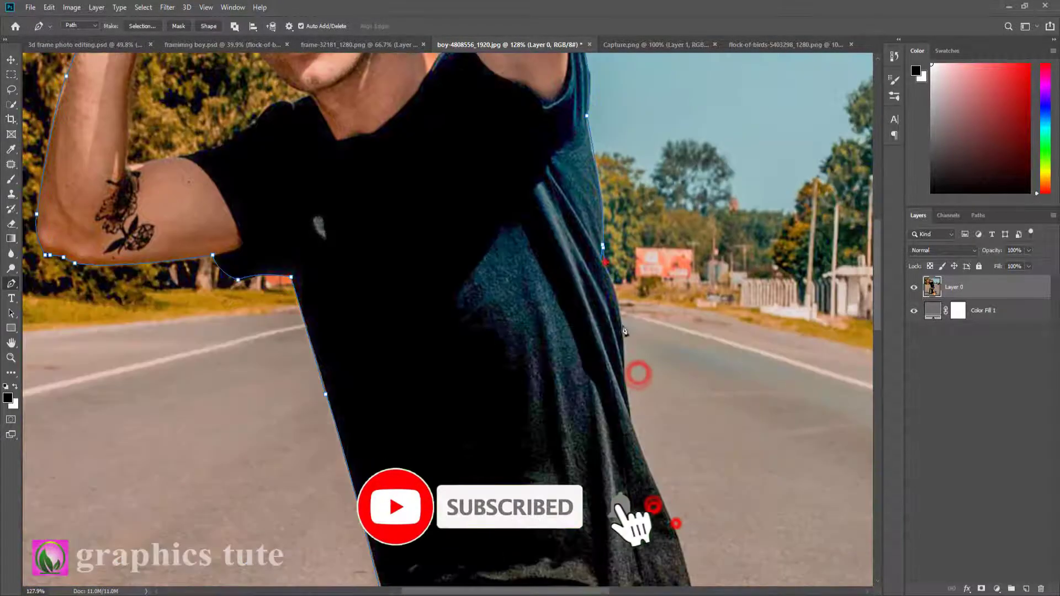
{"action": "left_click_drag", "start_coordinate": [625, 372], "coordinate": [620, 439]}
{"action": "left_click", "coordinate": [625, 373], "text": "alt"}
{"action": "left_click", "coordinate": [632, 417]}
Trace the path around the shirt's rear hem and down the seat and thigh to the kneeling leg's bend
{"action": "left_click_drag", "start_coordinate": [613, 500], "coordinate": [528, 170]}
{"action": "left_click", "coordinate": [589, 203]}
{"action": "left_click", "coordinate": [627, 335]}
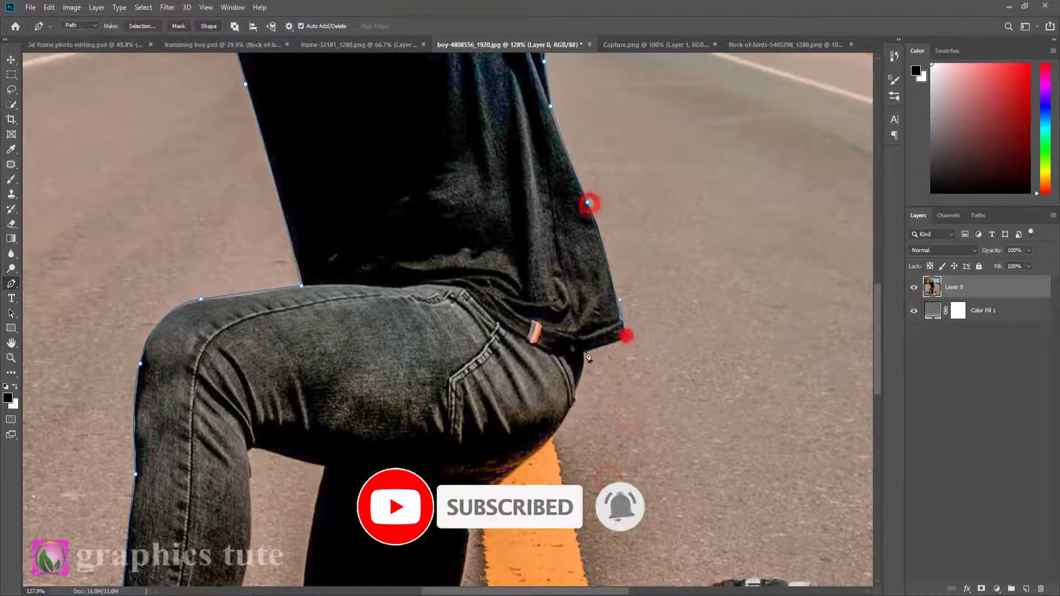
{"action": "left_click", "coordinate": [583, 352]}
{"action": "left_click_drag", "start_coordinate": [609, 357], "coordinate": [619, 168]}
{"action": "left_click_drag", "start_coordinate": [556, 254], "coordinate": [523, 287]}
{"action": "left_click", "coordinate": [483, 332]}
{"action": "left_click", "coordinate": [450, 465]}
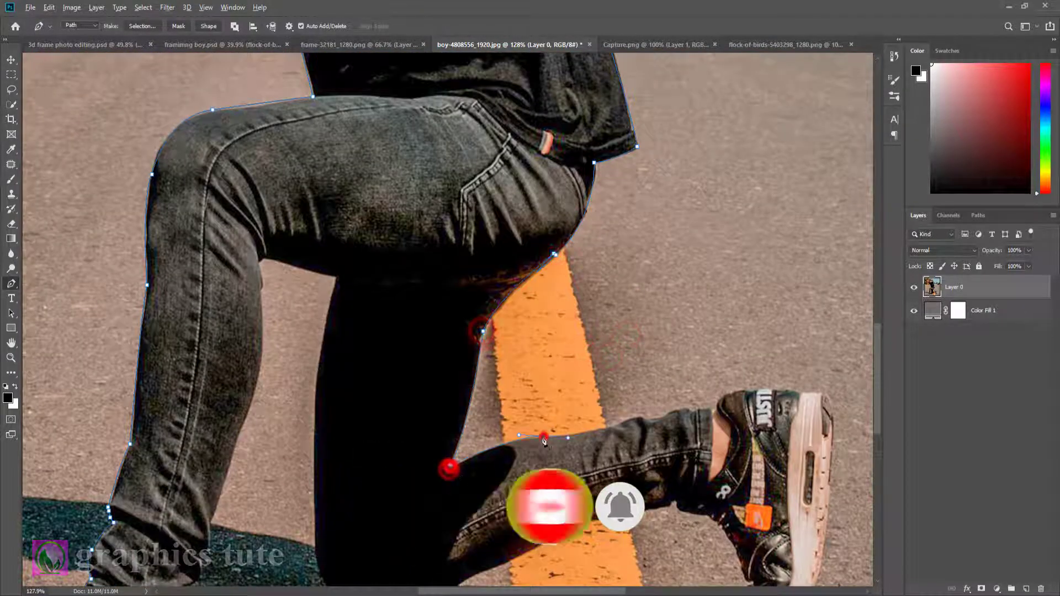
Trace the Pen path along the kneeling leg's calf and over the ankle to the rear shoe's heel
{"action": "left_click", "coordinate": [543, 436]}
{"action": "left_click_drag", "start_coordinate": [627, 423], "coordinate": [631, 426]}
{"action": "left_click", "coordinate": [631, 420]}
{"action": "left_click", "coordinate": [660, 416]}
{"action": "left_click", "coordinate": [697, 410]}
{"action": "left_click_drag", "start_coordinate": [748, 391], "coordinate": [768, 390]}
{"action": "left_click_drag", "start_coordinate": [763, 357], "coordinate": [528, 189]}
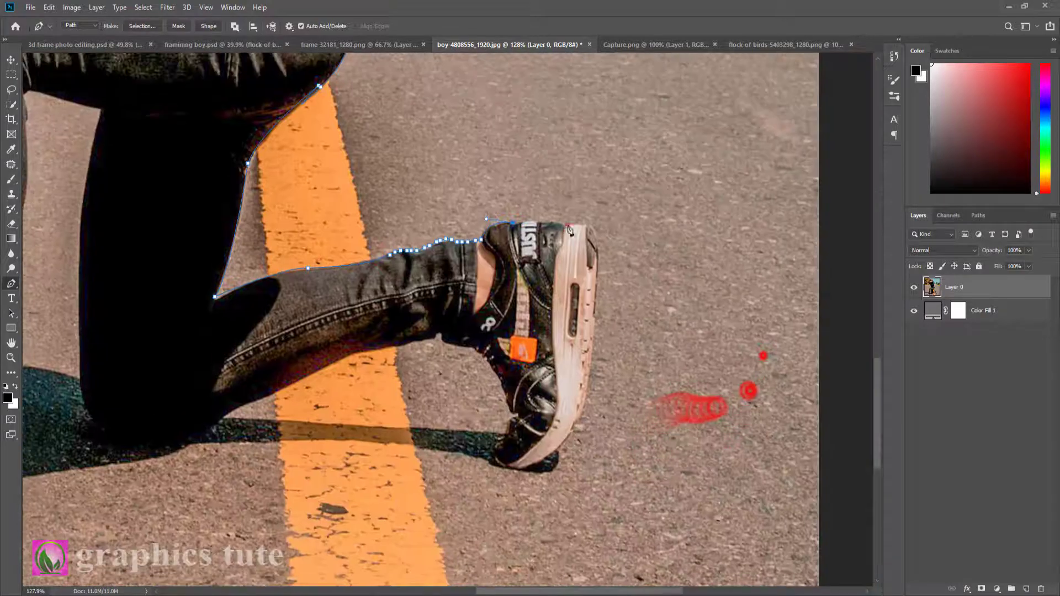
Continue the path around the rear shoe's heel, down its sole and around the toe
{"action": "left_click", "coordinate": [568, 225]}
{"action": "left_click", "coordinate": [587, 225]}
{"action": "left_click_drag", "start_coordinate": [598, 263], "coordinate": [597, 301]}
{"action": "left_click", "coordinate": [598, 262], "text": "alt"}
{"action": "left_click_drag", "start_coordinate": [576, 425], "coordinate": [491, 467]}
{"action": "left_click", "coordinate": [500, 445]}
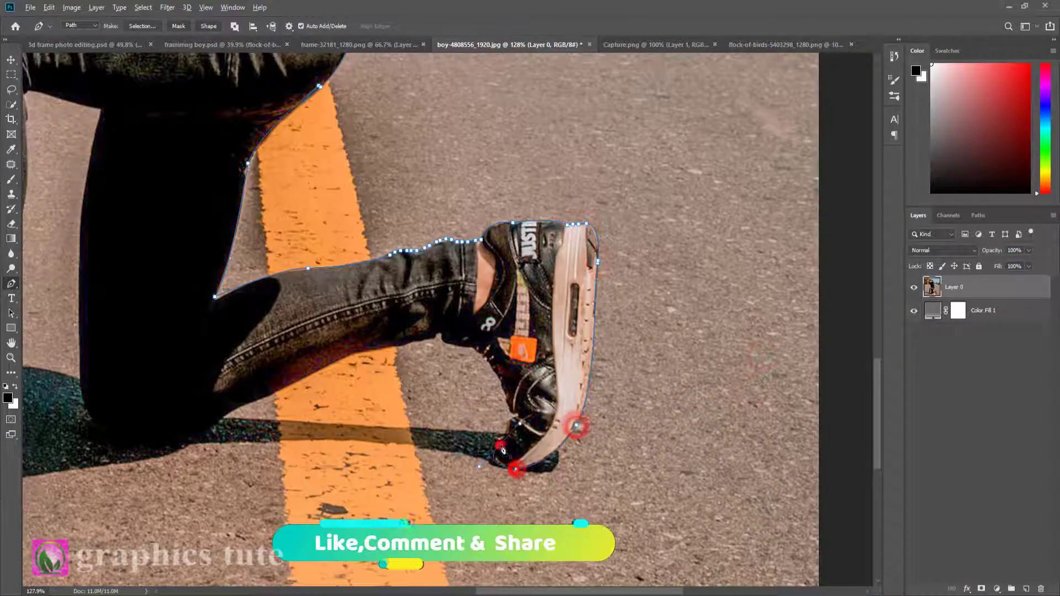
{"action": "left_click", "coordinate": [506, 430]}
{"action": "left_click", "coordinate": [516, 413]}
Trace the path from the rear shoe's tongue along the trouser hem and underside of the kneeling shin
{"action": "left_click_drag", "start_coordinate": [472, 348], "coordinate": [459, 347]}
{"action": "left_click", "coordinate": [463, 346]}
{"action": "left_click", "coordinate": [450, 346]}
{"action": "left_click", "coordinate": [442, 342]}
{"action": "left_click", "coordinate": [433, 339]}
{"action": "left_click_drag", "start_coordinate": [342, 359], "coordinate": [310, 377]}
{"action": "left_click_drag", "start_coordinate": [369, 435], "coordinate": [576, 331]}
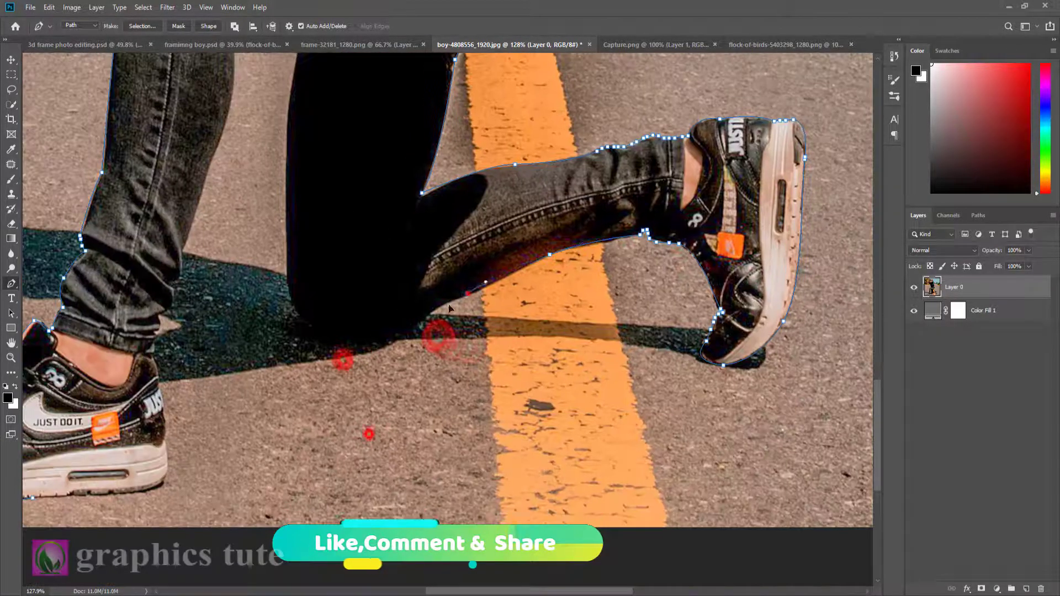
Continue the path around the knee resting on the road and up the front of the kneeling thigh
{"action": "left_click", "coordinate": [468, 294]}
{"action": "left_click_drag", "start_coordinate": [416, 327], "coordinate": [402, 345]}
{"action": "left_click_drag", "start_coordinate": [296, 323], "coordinate": [287, 301]}
{"action": "left_click", "coordinate": [296, 316]}
{"action": "left_click", "coordinate": [294, 307]}
{"action": "left_click", "coordinate": [290, 297]}
{"action": "left_click_drag", "start_coordinate": [287, 166], "coordinate": [287, 130]}
Trace the path across the underside of the raised thigh and down the back of the front calf
{"action": "left_click_drag", "start_coordinate": [322, 127], "coordinate": [355, 369]}
{"action": "left_click_drag", "start_coordinate": [342, 247], "coordinate": [353, 231]}
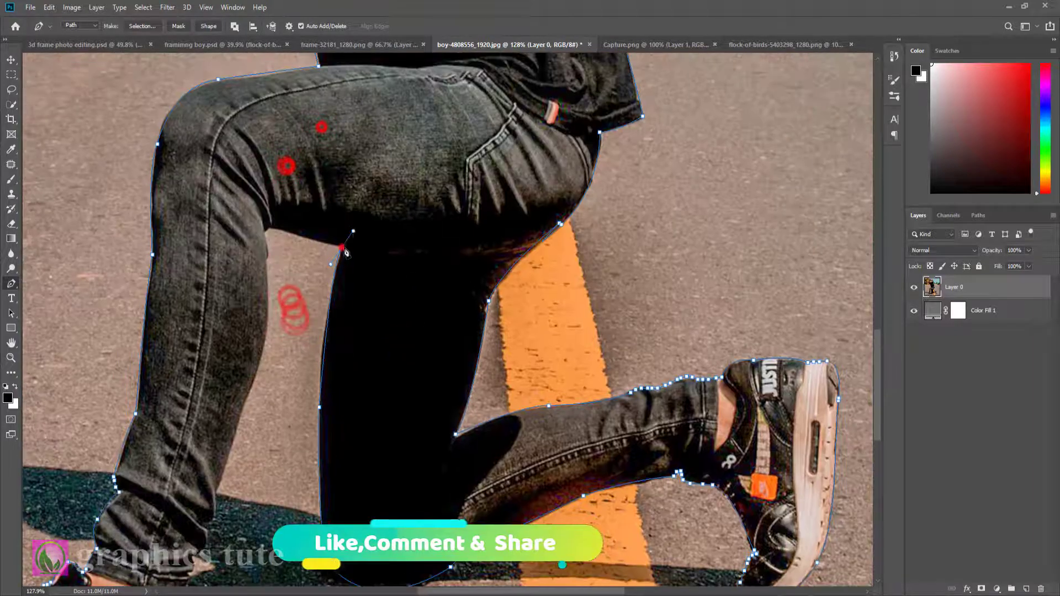
{"action": "left_click_drag", "start_coordinate": [271, 230], "coordinate": [264, 236]}
{"action": "left_click_drag", "start_coordinate": [262, 358], "coordinate": [247, 396]}
{"action": "left_click_drag", "start_coordinate": [268, 467], "coordinate": [358, 239]}
Trace the path over the trouser folds at the back of the front leg down to the ankle
{"action": "left_click", "coordinate": [315, 241]}
{"action": "left_click", "coordinate": [309, 257]}
{"action": "left_click", "coordinate": [304, 265]}
{"action": "left_click", "coordinate": [304, 284]}
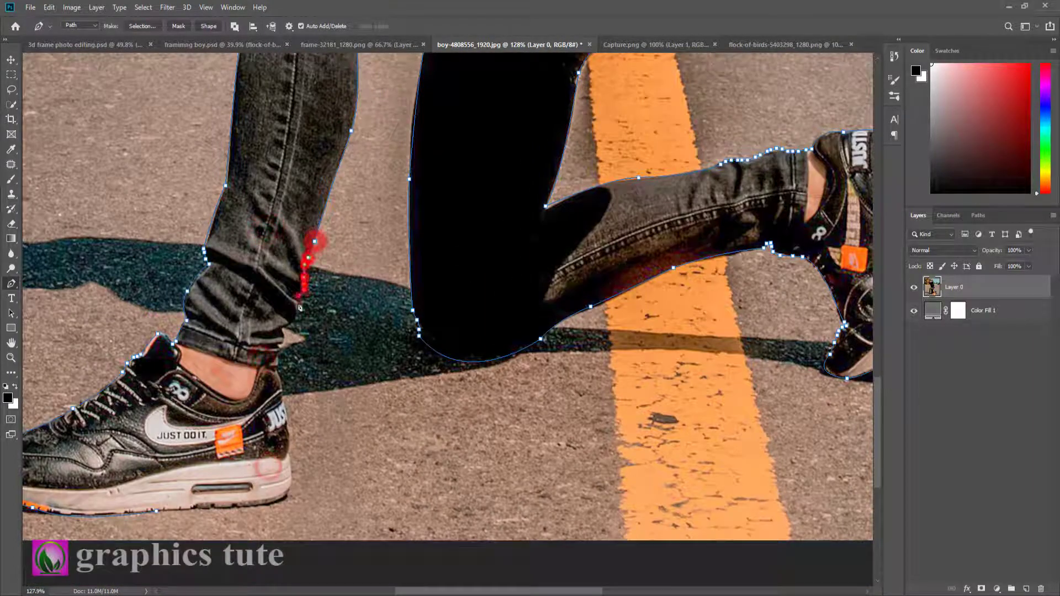
{"action": "left_click", "coordinate": [298, 302]}
{"action": "left_click", "coordinate": [283, 338]}
{"action": "left_click", "coordinate": [277, 369]}
Close the path around the front shoe's heel and along its sole
{"action": "left_click_drag", "start_coordinate": [326, 421], "coordinate": [418, 170]}
{"action": "left_click_drag", "start_coordinate": [381, 205], "coordinate": [381, 228]}
{"action": "left_click", "coordinate": [379, 247]}
{"action": "left_click", "coordinate": [249, 261]}
Convert the closed path to a selection and mask Layer 0 with it
{"action": "right_click", "coordinate": [248, 174]}
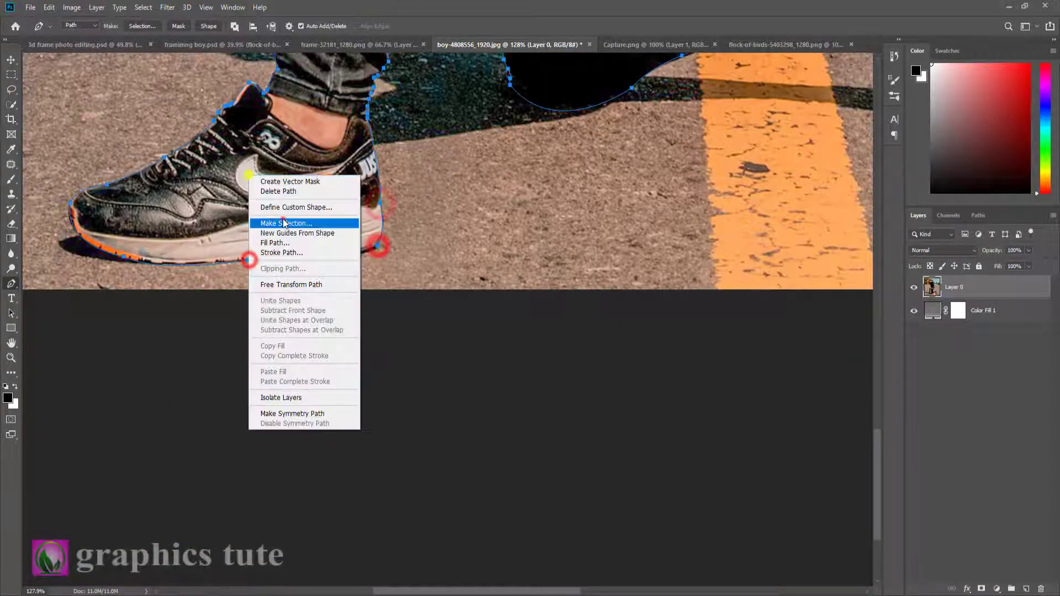
{"action": "left_click", "coordinate": [283, 219]}
{"action": "left_click", "coordinate": [588, 163]}
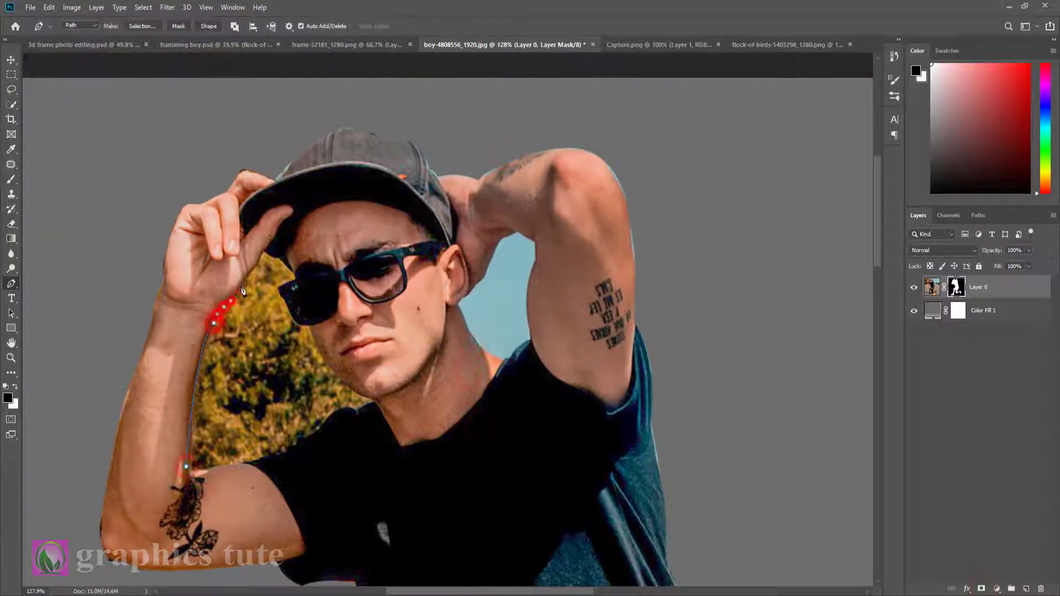
Trace the gap between forearm and face along the wrist, under the cap brim and to the sunglasses
{"action": "left_click", "coordinate": [244, 280]}
{"action": "left_click", "coordinate": [254, 270]}
{"action": "left_click", "coordinate": [258, 265]}
{"action": "left_click", "coordinate": [261, 260]}
{"action": "left_click", "coordinate": [264, 252]}
{"action": "left_click", "coordinate": [276, 259]}
{"action": "left_click", "coordinate": [295, 277]}
{"action": "left_click", "coordinate": [278, 284]}
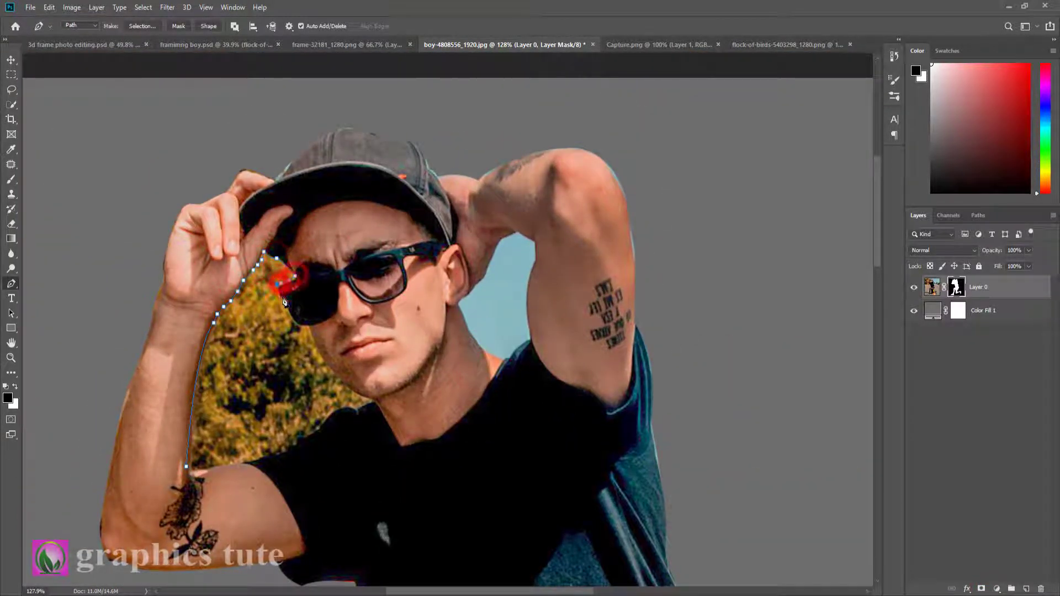
Continue the gap's path past the sunglasses, jaw and shoulder, and close it at the elbow
{"action": "left_click", "coordinate": [282, 299]}
{"action": "left_click", "coordinate": [288, 327]}
{"action": "left_click", "coordinate": [312, 326]}
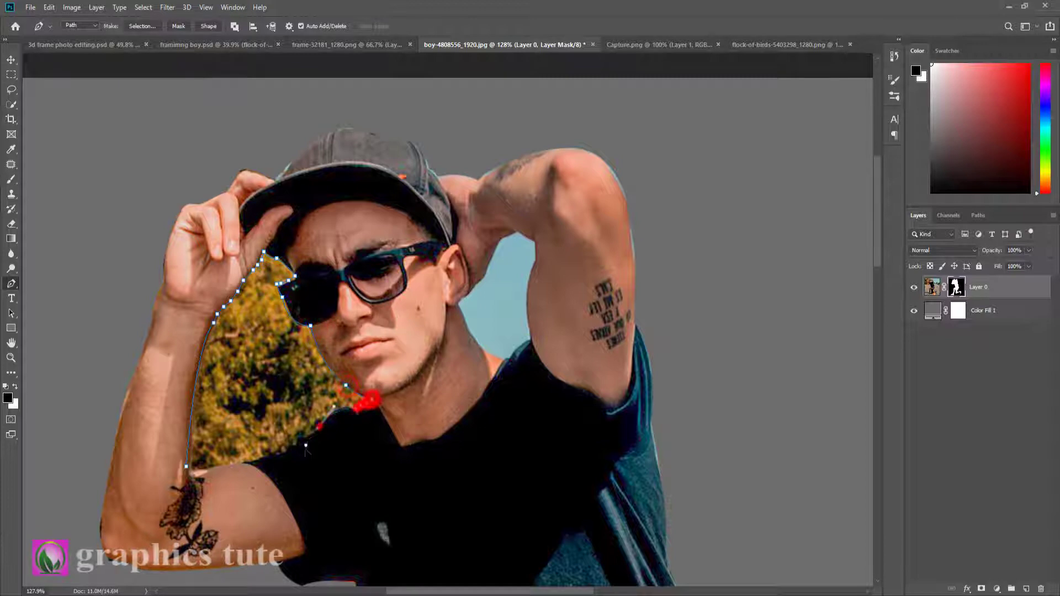
{"action": "left_click", "coordinate": [295, 445]}
{"action": "left_click", "coordinate": [270, 456]}
{"action": "left_click", "coordinate": [191, 475]}
{"action": "left_click", "coordinate": [187, 467]}
Trace the sky gap beside the neck, up the hand behind the head and onto the raised arm
{"action": "left_click", "coordinate": [461, 305]}
{"action": "left_click", "coordinate": [475, 293]}
{"action": "left_click", "coordinate": [484, 280]}
{"action": "left_click", "coordinate": [507, 236]}
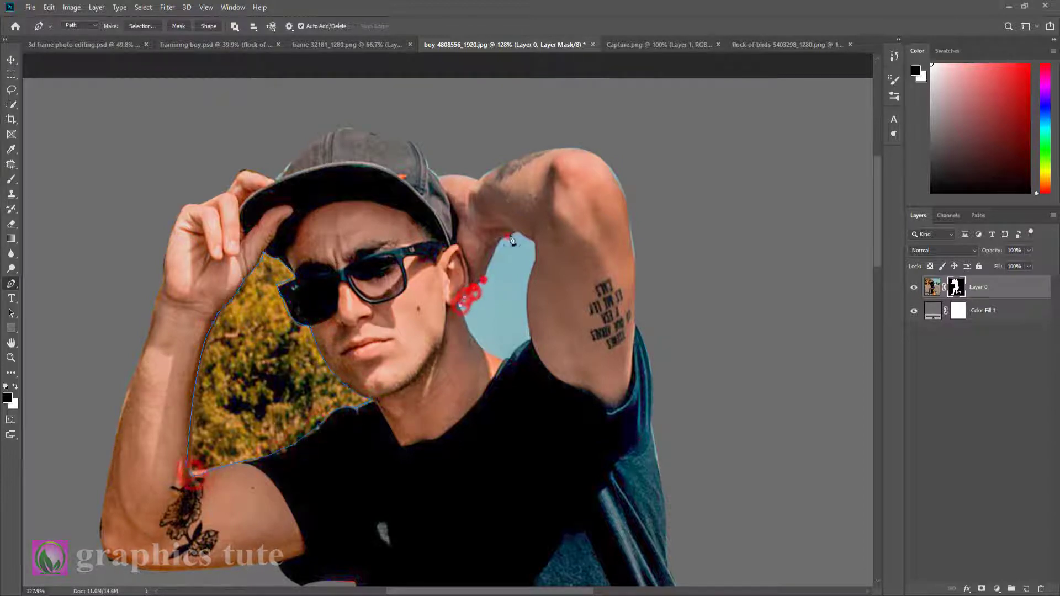
{"action": "left_click", "coordinate": [518, 232]}
{"action": "left_click", "coordinate": [521, 231]}
{"action": "left_click", "coordinate": [535, 242]}
{"action": "left_click", "coordinate": [535, 256]}
Continue the sky gap's path down the raised arm and over the shoulder, and close it along the neck
{"action": "left_click_drag", "start_coordinate": [530, 338], "coordinate": [540, 361]}
{"action": "left_click", "coordinate": [532, 340], "text": "alt"}
{"action": "left_click", "coordinate": [508, 359]}
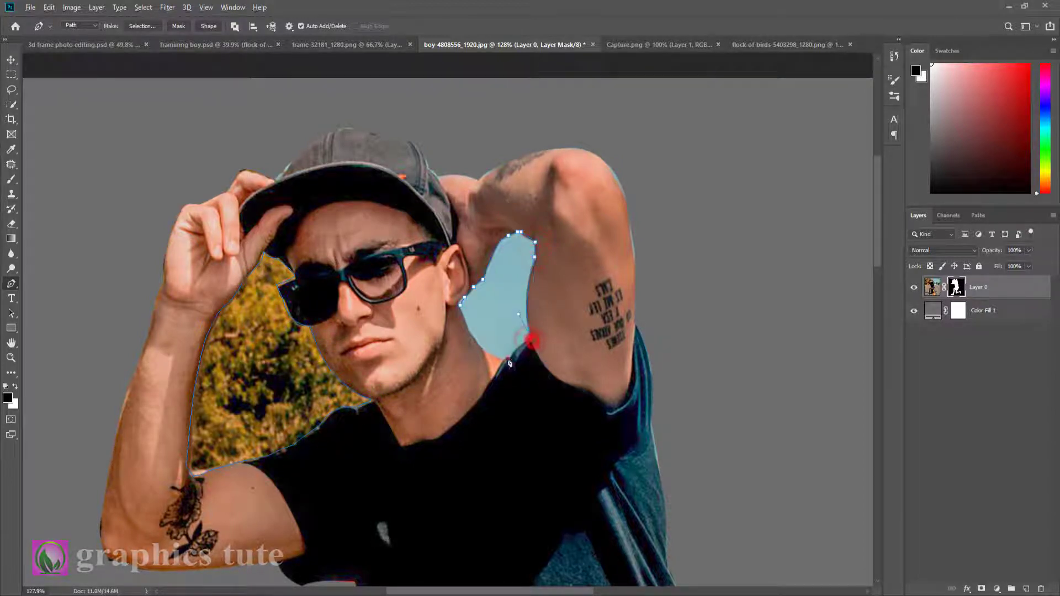
{"action": "left_click_drag", "start_coordinate": [471, 332], "coordinate": [463, 326]}
{"action": "left_click", "coordinate": [470, 333], "text": "alt"}
{"action": "left_click", "coordinate": [460, 305]}
Load both gap paths as a selection, paint them out in black on the layer mask, and deselect
{"action": "key", "text": "ctrl+Return"}
{"action": "left_click", "coordinate": [10, 180]}
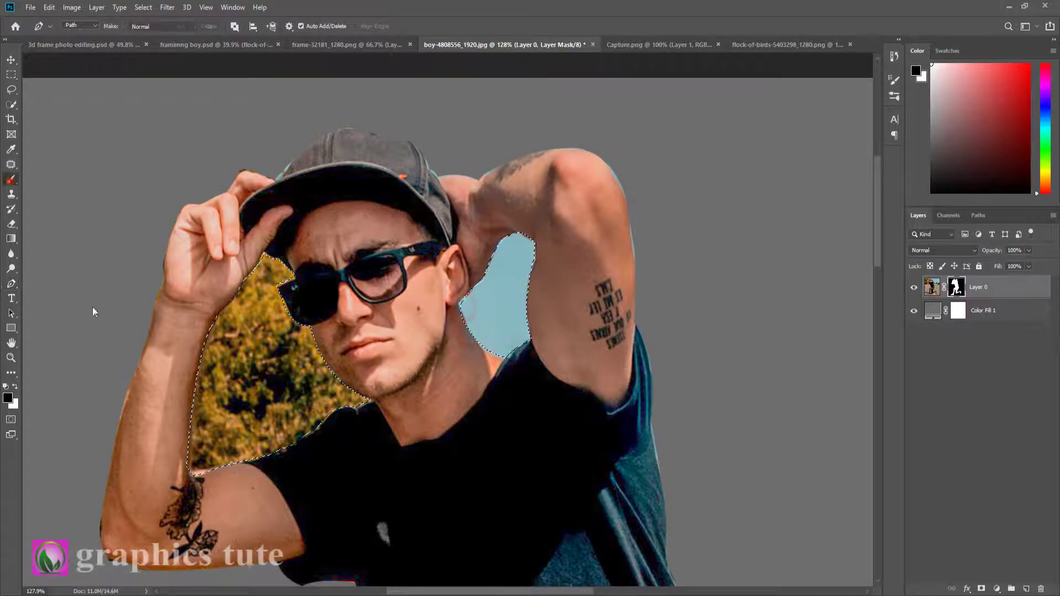
{"action": "mouse_move", "coordinate": [253, 386]}
{"action": "left_mouse_down"}
{"action": "mouse_move", "coordinate": [479, 377]}
{"action": "mouse_move", "coordinate": [421, 373]}
{"action": "mouse_move", "coordinate": [489, 405]}
{"action": "left_mouse_up"}
{"action": "left_click", "coordinate": [513, 280]}
{"action": "key", "text": "ctrl+d"}
Refine the edges of Layer 0's mask with Select and Mask
{"action": "left_click", "coordinate": [10, 358]}
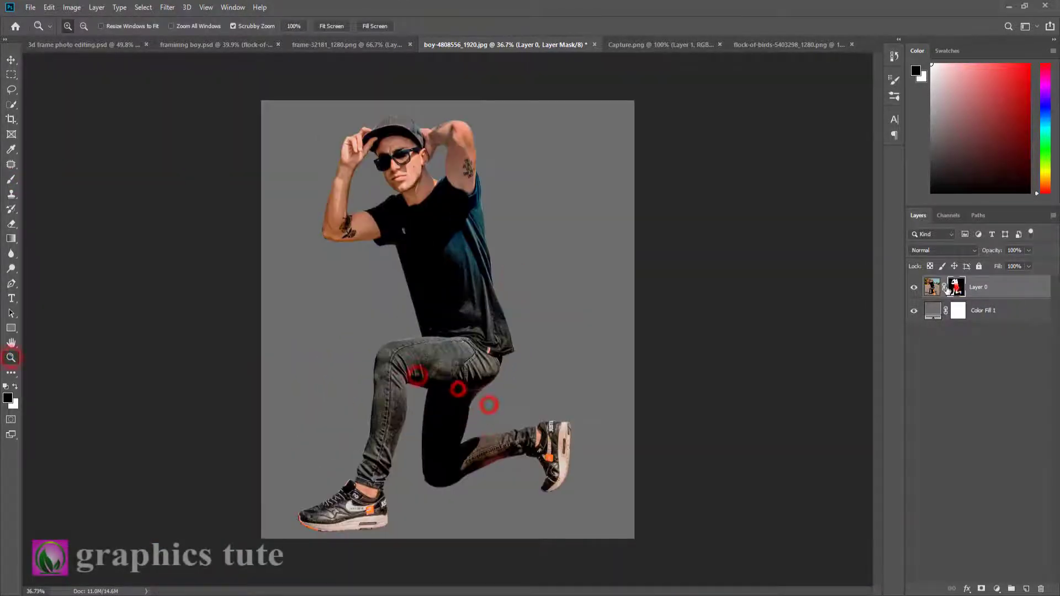
{"action": "right_click", "coordinate": [957, 287]}
{"action": "left_click", "coordinate": [958, 367]}
{"action": "left_click", "coordinate": [908, 223]}
{"action": "left_click", "coordinate": [994, 580]}
Duplicate the masked Layer 0 and delete the mask from the lower original
{"action": "left_click", "coordinate": [1025, 293]}
{"action": "key", "text": "ctrl+j"}
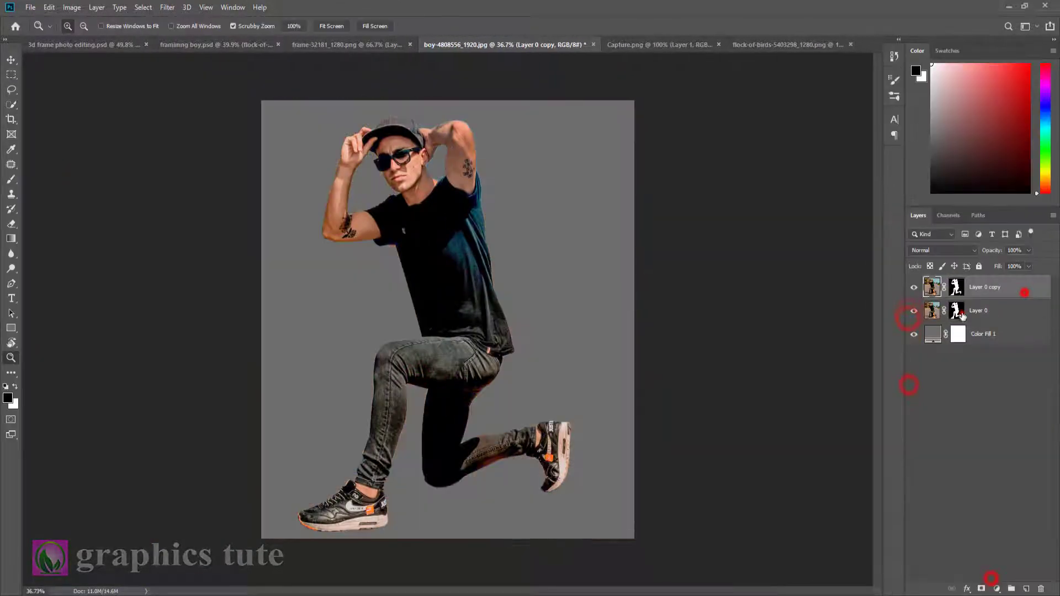
{"action": "right_click", "coordinate": [957, 315]}
{"action": "left_click", "coordinate": [983, 335]}
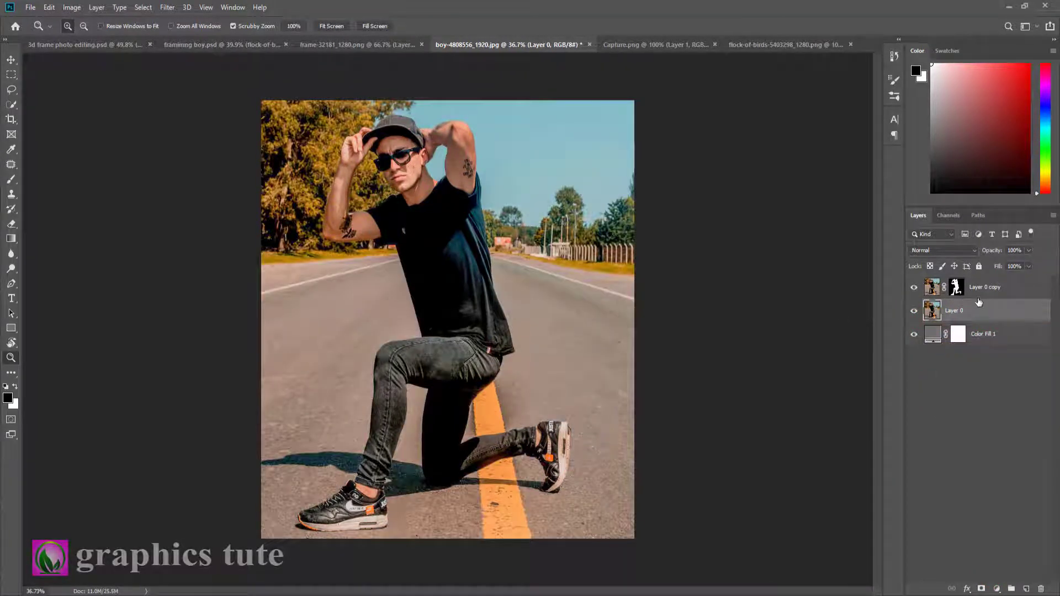
Load the man's outline from the copy's mask as a selection on Layer 0 and expand it by 5 pixels
{"action": "left_click", "coordinate": [958, 288], "text": "ctrl"}
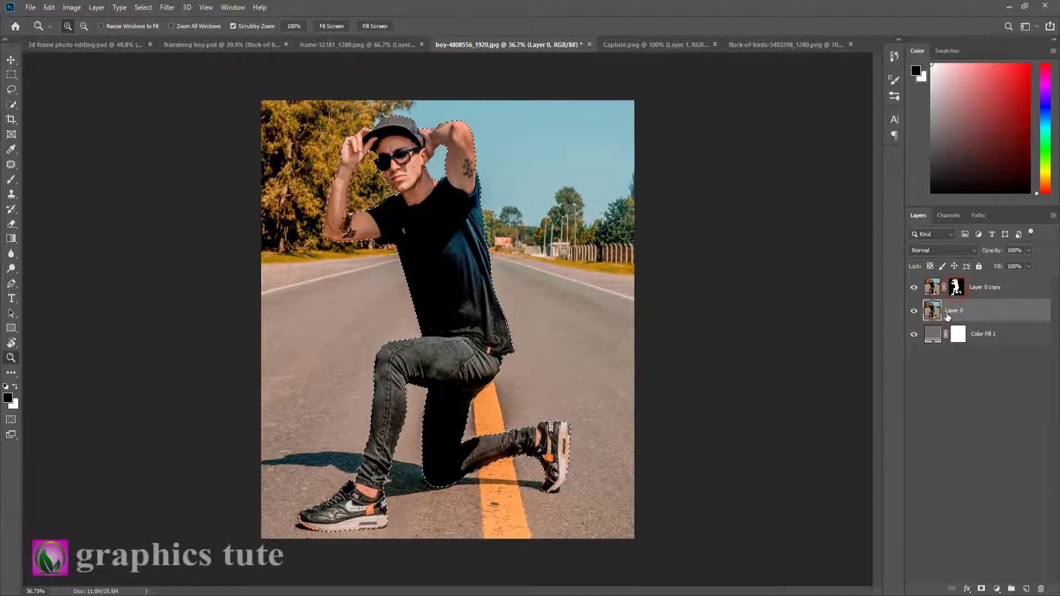
{"action": "left_click", "coordinate": [949, 311]}
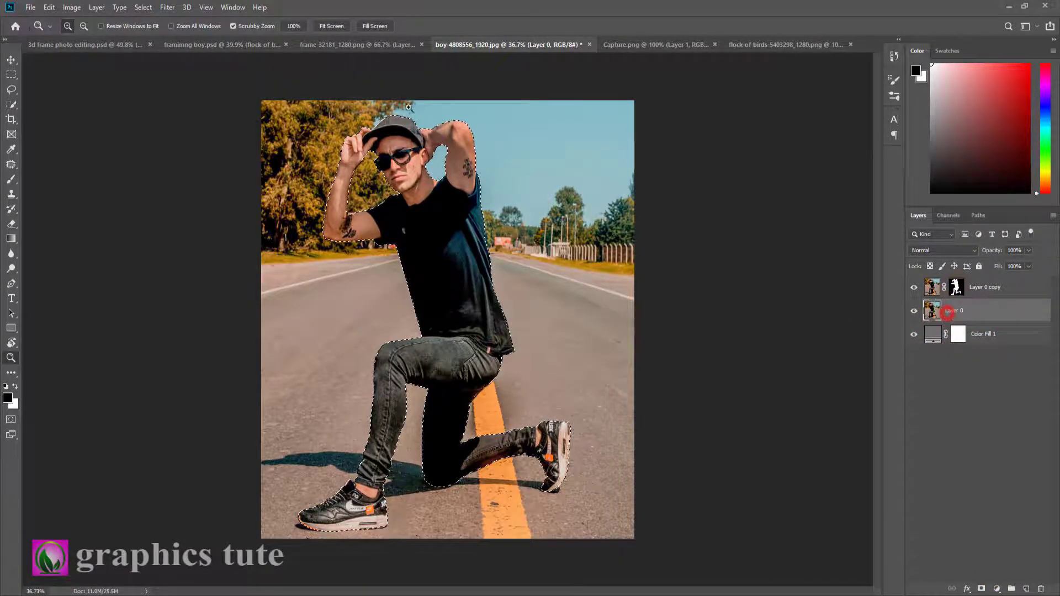
{"action": "left_click", "coordinate": [143, 7]}
{"action": "mouse_move", "coordinate": [172, 174]}
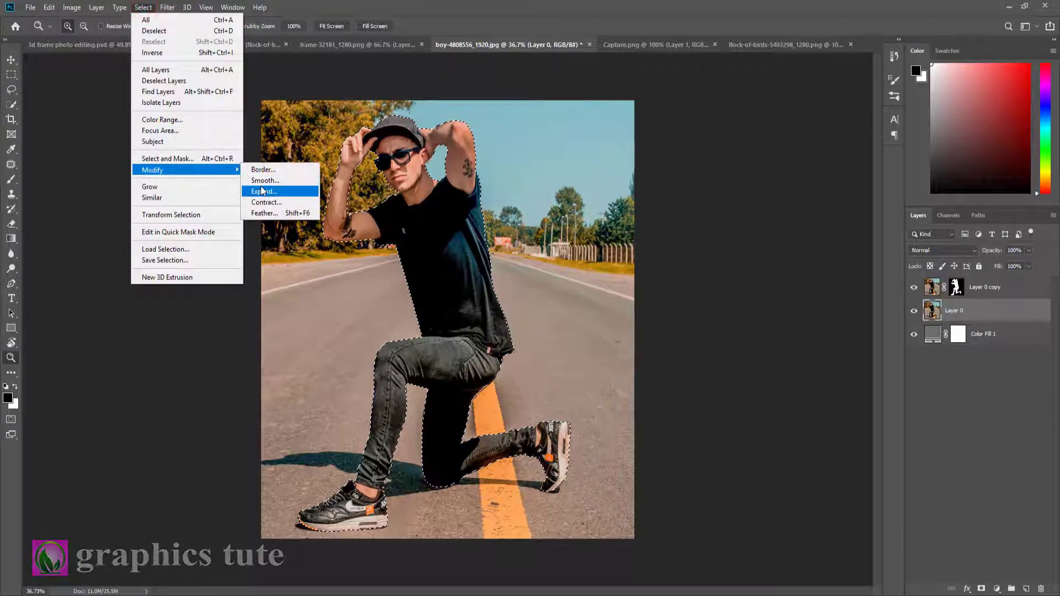
{"action": "left_click", "coordinate": [261, 188]}
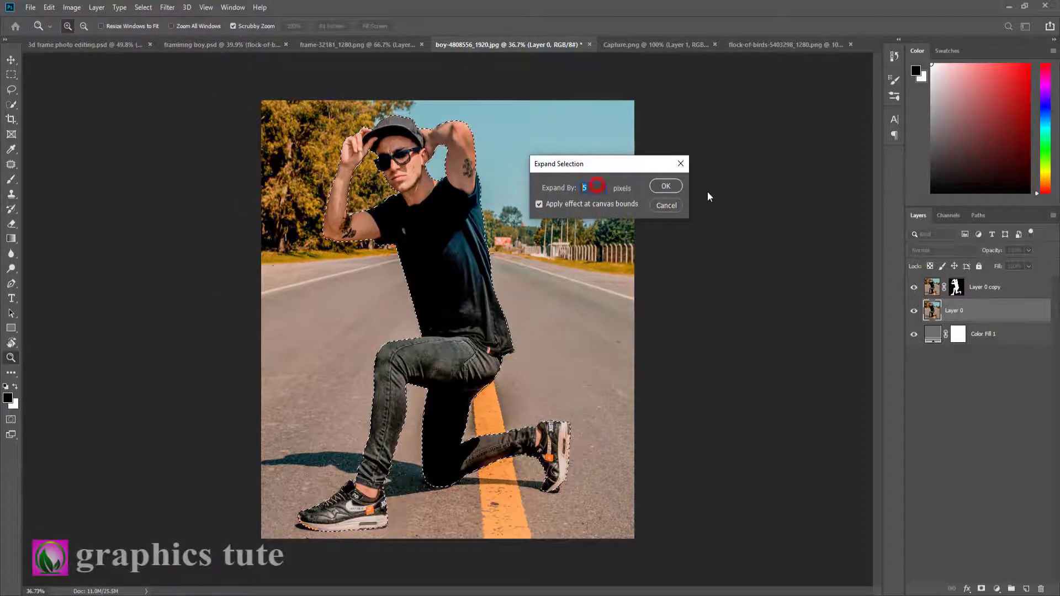
{"action": "left_click", "coordinate": [666, 186]}
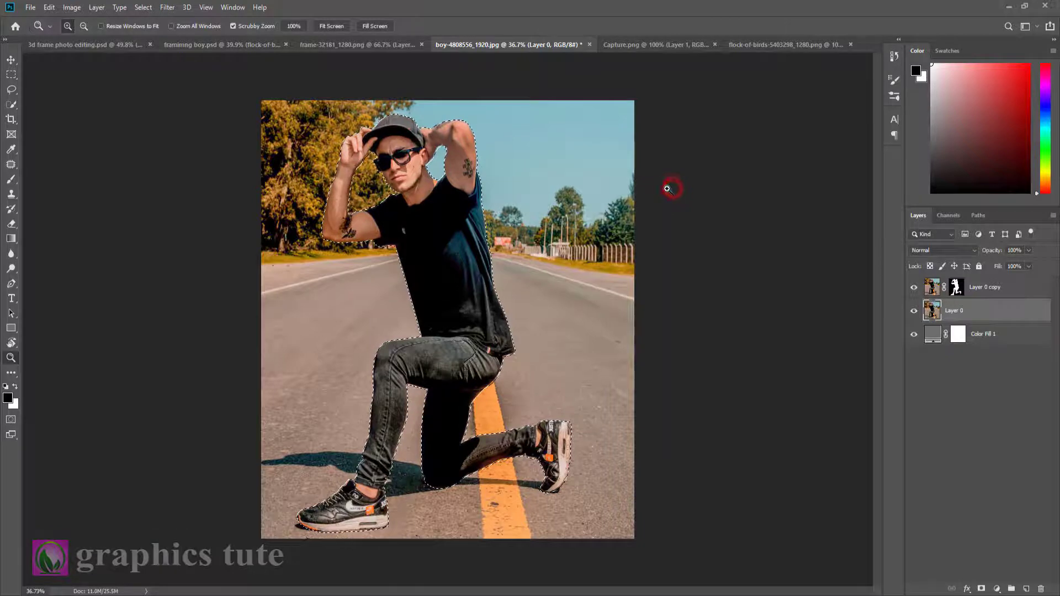
Remove the man from the road background with Content-Aware Fill, outputting to a new layer
{"action": "left_click", "coordinate": [50, 7]}
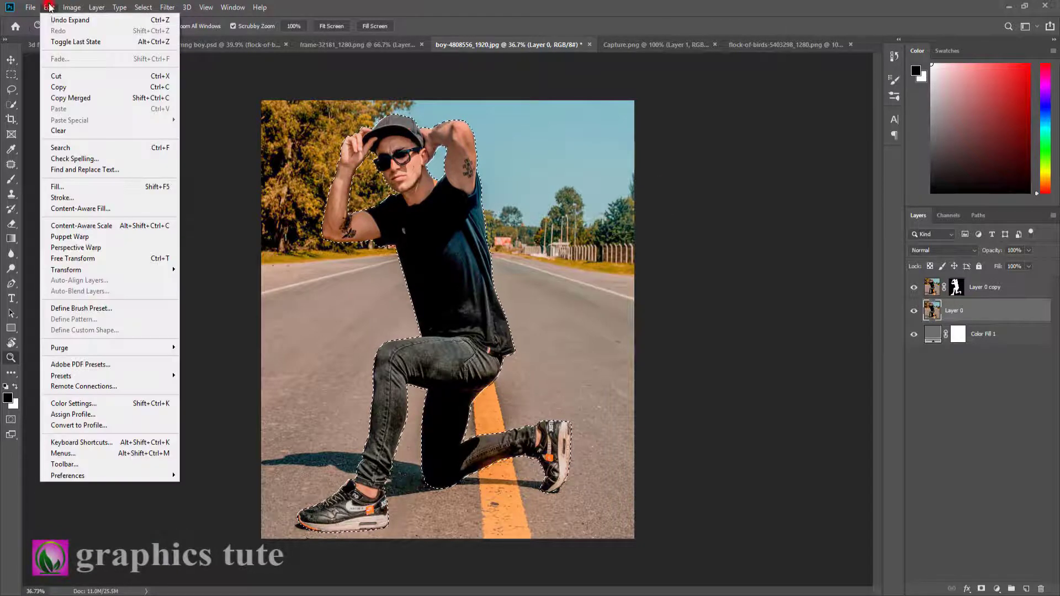
{"action": "left_click", "coordinate": [89, 208]}
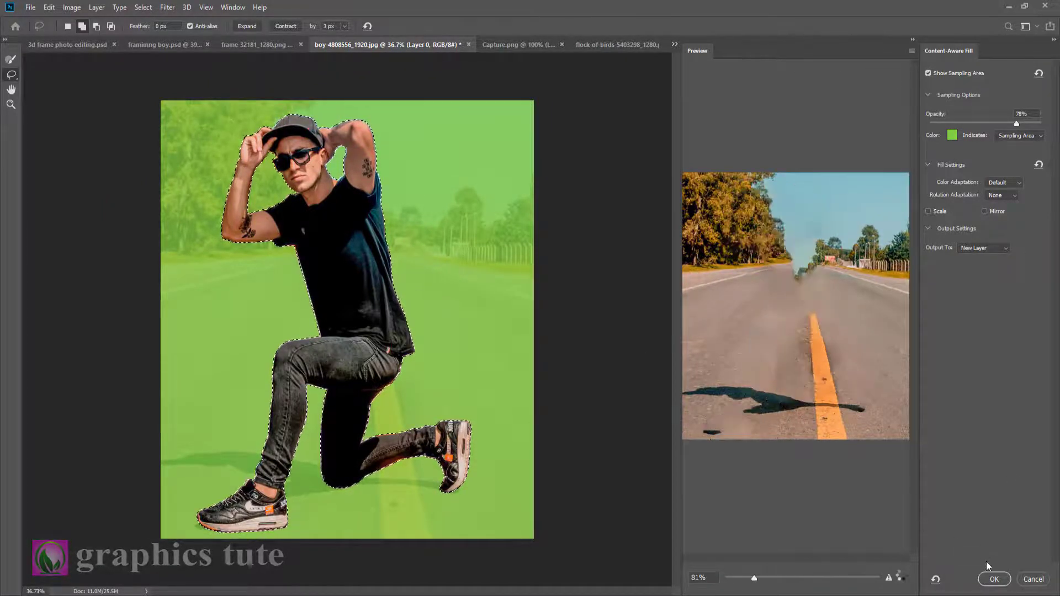
{"action": "left_click", "coordinate": [995, 580]}
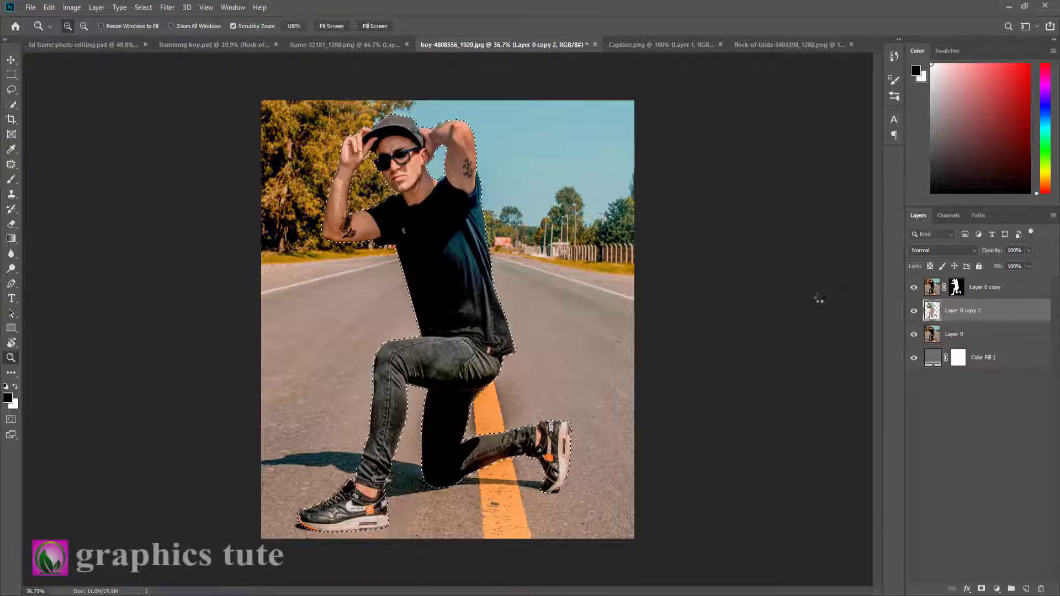
Clear the selection and toggle the fill and cutout layers' visibility to inspect the filled background
{"action": "left_click", "coordinate": [915, 312]}
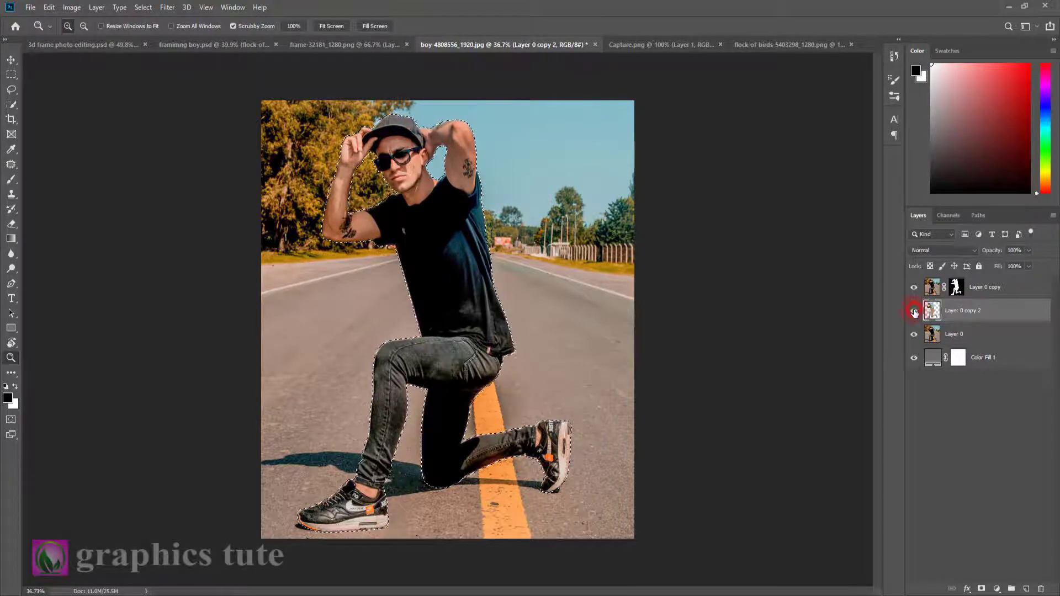
{"action": "key", "text": "ctrl+d"}
{"action": "left_click", "coordinate": [914, 312]}
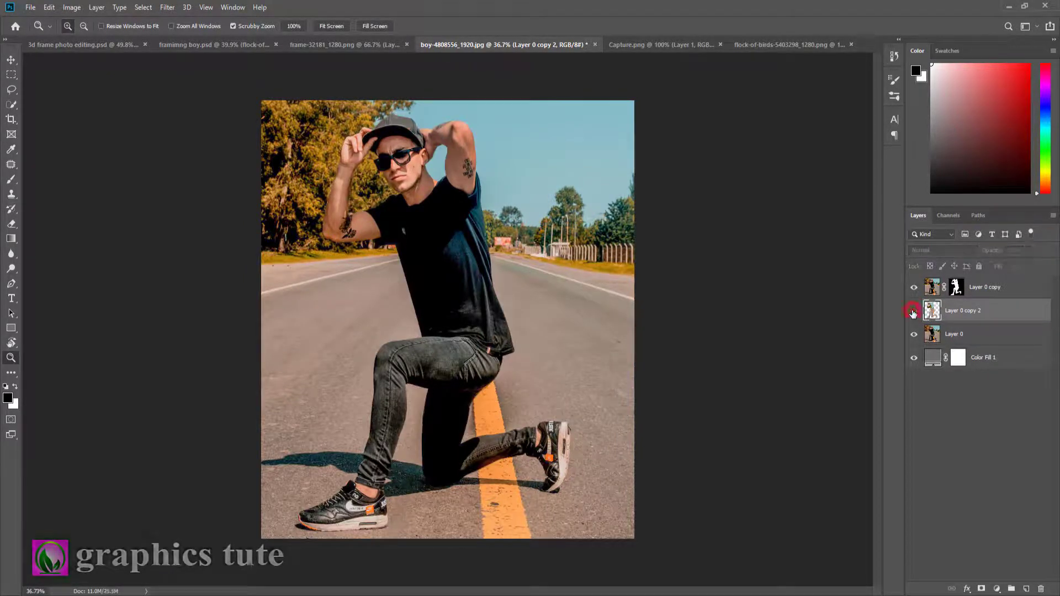
{"action": "left_click", "coordinate": [913, 312]}
{"action": "left_click", "coordinate": [913, 287]}
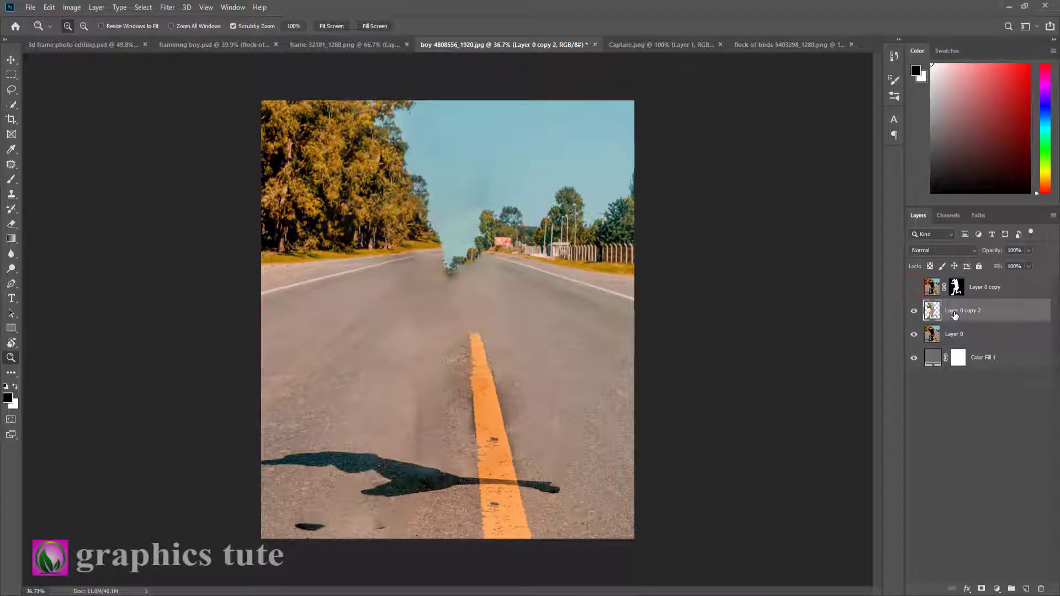
{"action": "left_click", "coordinate": [951, 336], "text": "ctrl"}
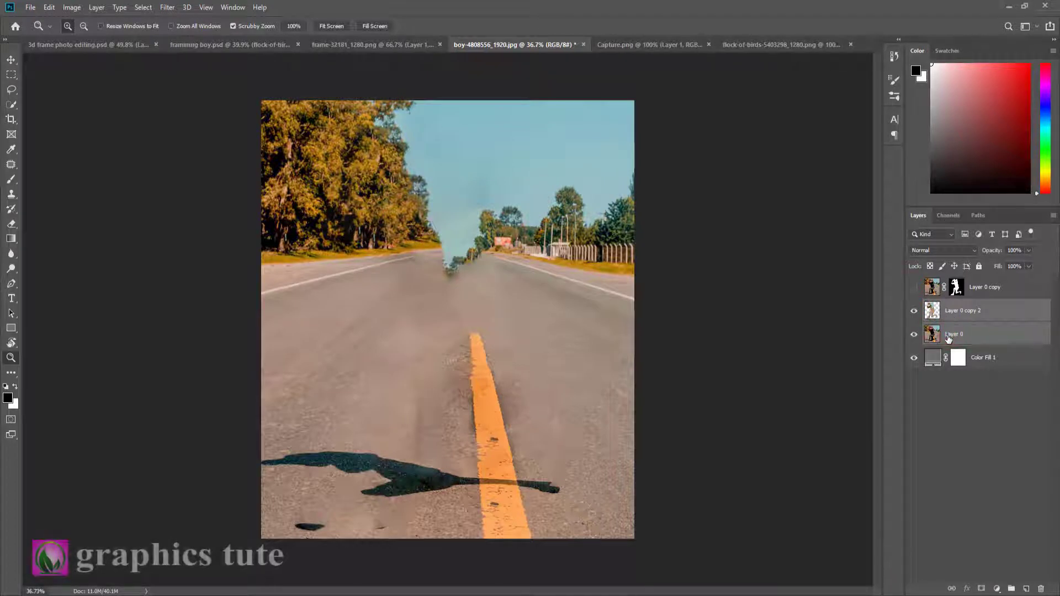
{"action": "left_click", "coordinate": [915, 287]}
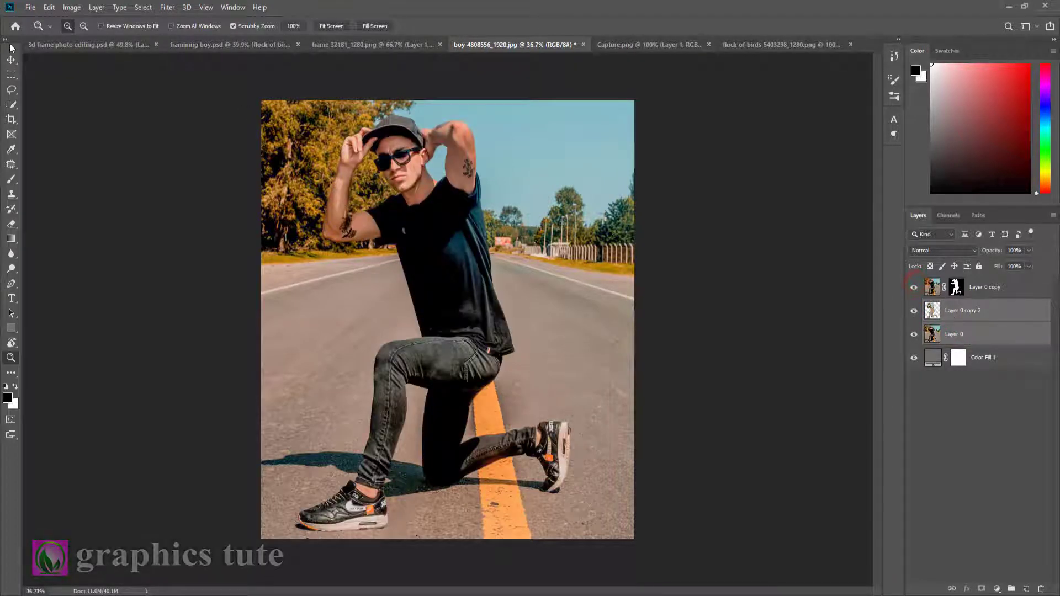
{"action": "left_click", "coordinate": [12, 59]}
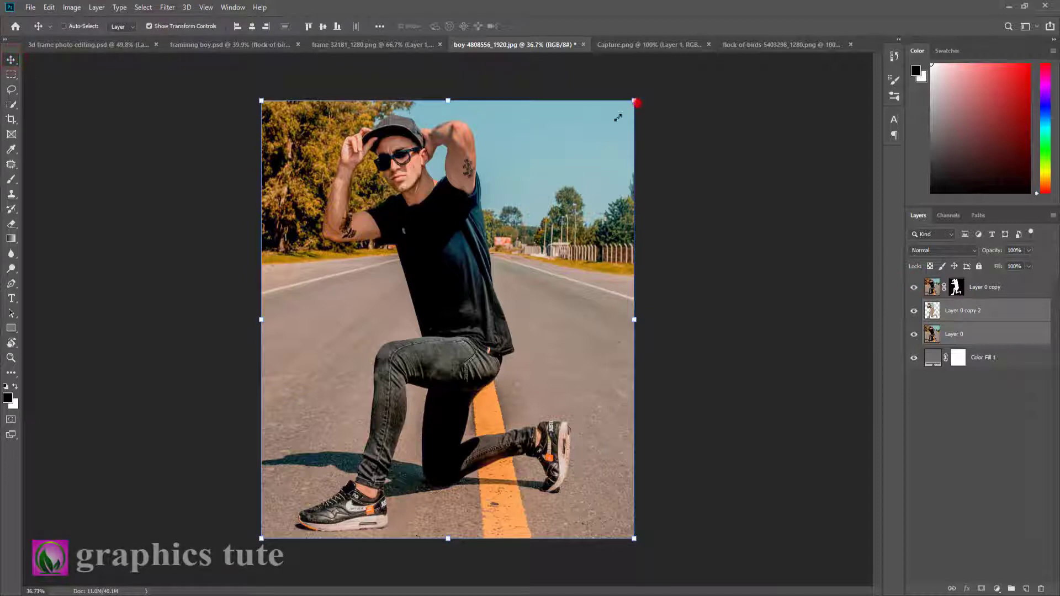
{"action": "left_click_drag", "start_coordinate": [635, 101], "coordinate": [595, 146]}
{"action": "key", "text": "ctrl+z"}
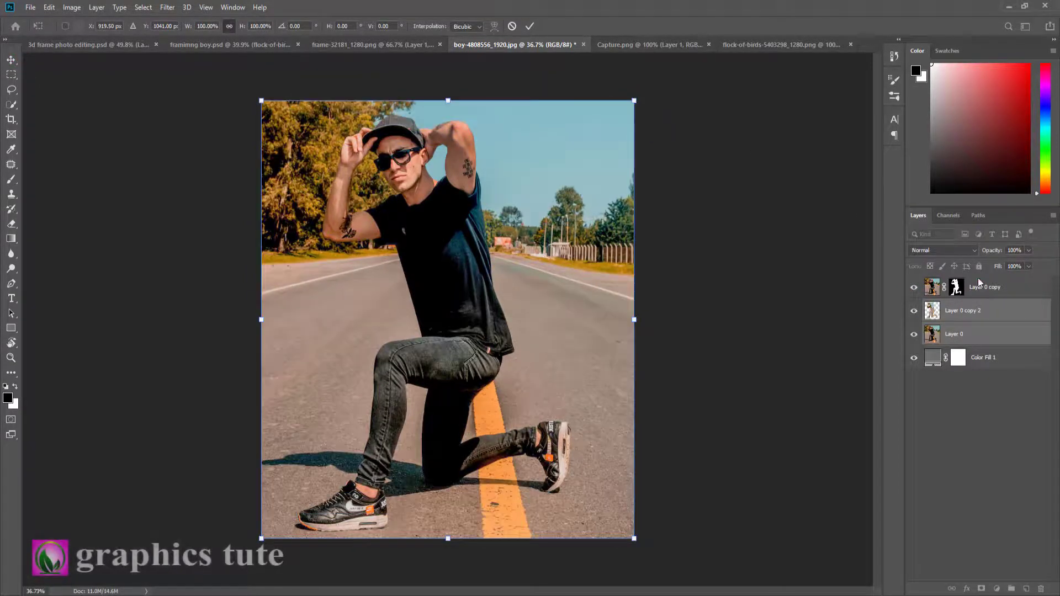
Scale the man's cutout layer to about 73%, rotate it about 1.65° and place it over his shadow on the road
{"action": "left_click", "coordinate": [980, 282]}
{"action": "left_click_drag", "start_coordinate": [634, 99], "coordinate": [574, 156]}
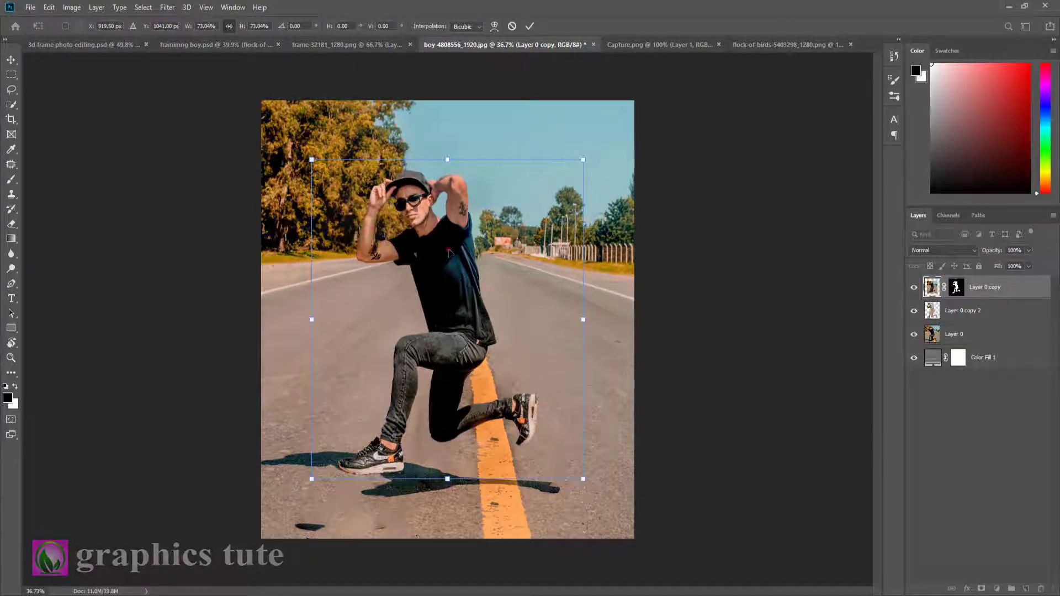
{"action": "left_click_drag", "start_coordinate": [449, 253], "coordinate": [470, 283]}
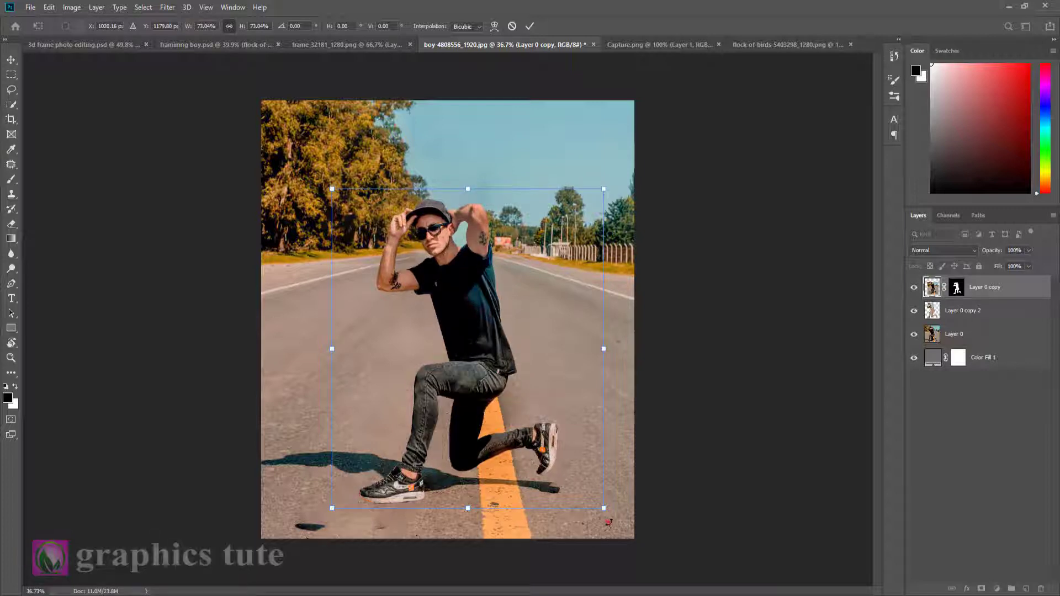
{"action": "left_click_drag", "start_coordinate": [608, 522], "coordinate": [605, 526]}
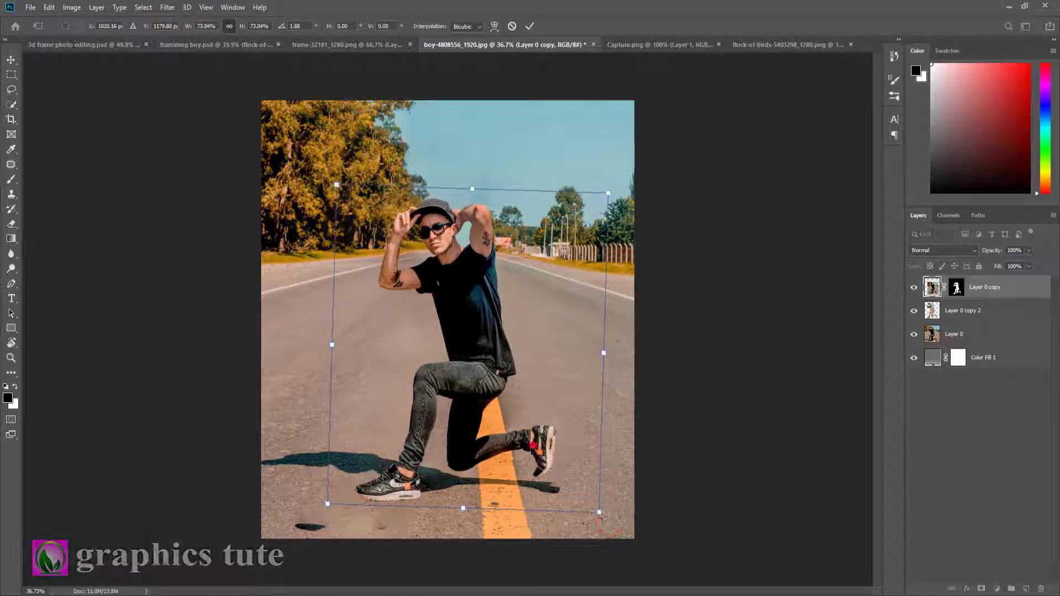
{"action": "left_click_drag", "start_coordinate": [535, 448], "coordinate": [531, 456]}
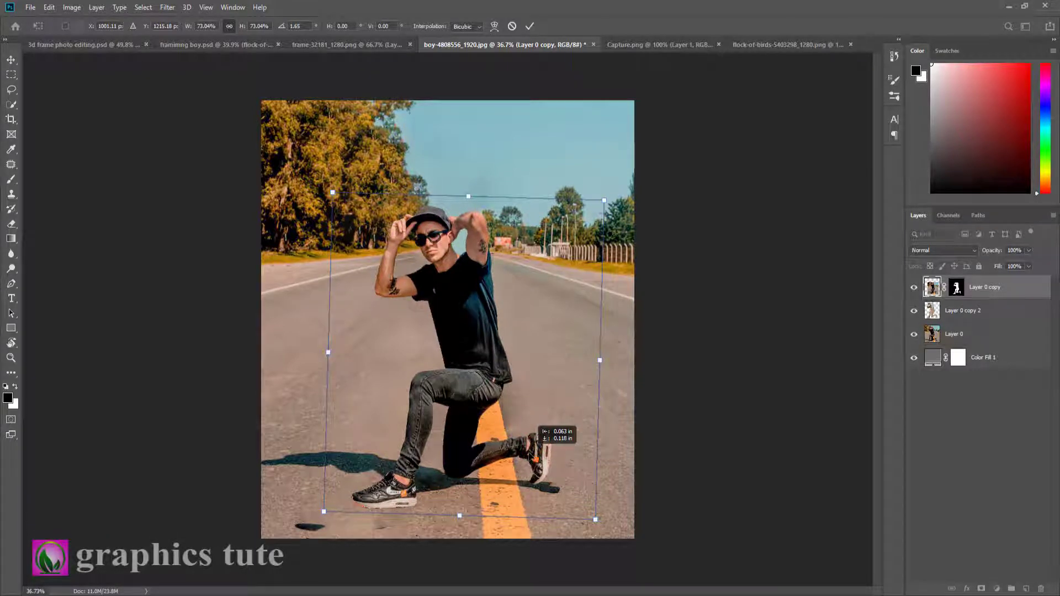
{"action": "left_click", "coordinate": [534, 26]}
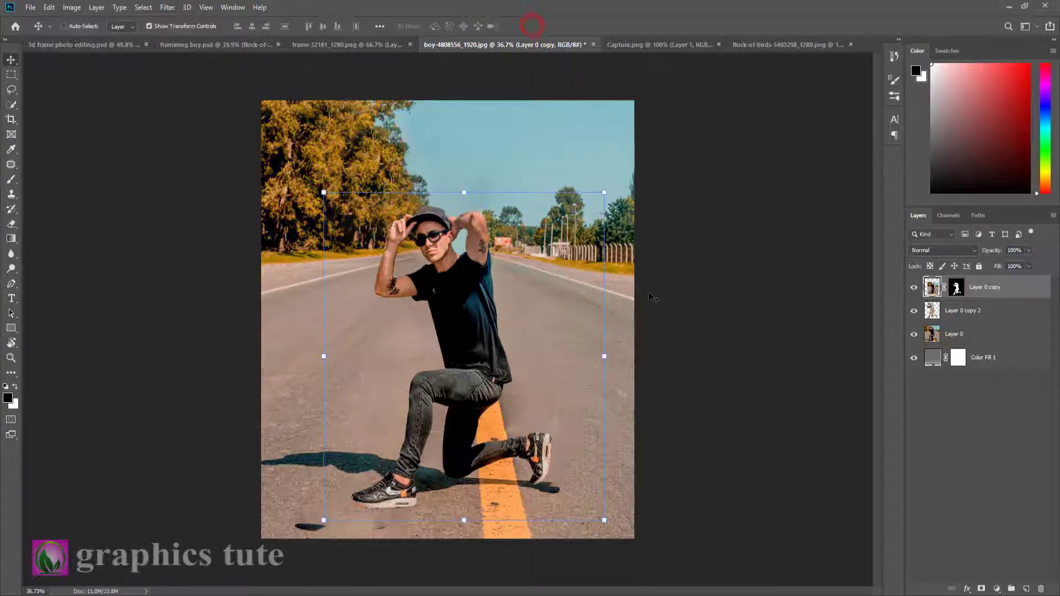
Merge Layer 0 copy 2 with Layer 0 and add a new empty layer beneath the man's cutout
{"action": "left_click", "coordinate": [964, 310]}
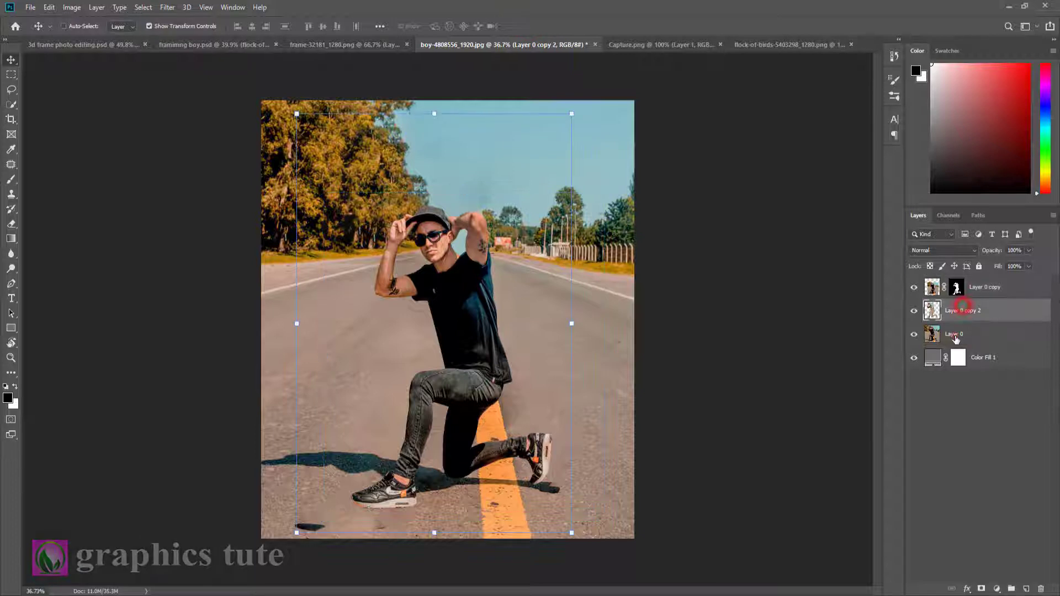
{"action": "left_click", "coordinate": [956, 335], "text": "shift"}
{"action": "key", "text": "ctrl+e"}
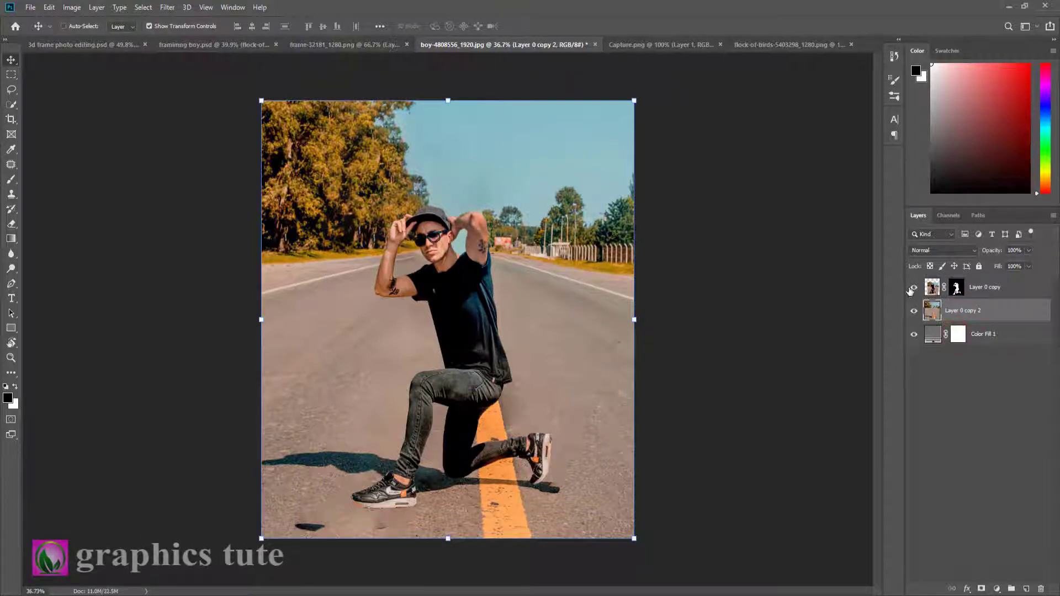
{"action": "left_click", "coordinate": [1027, 589]}
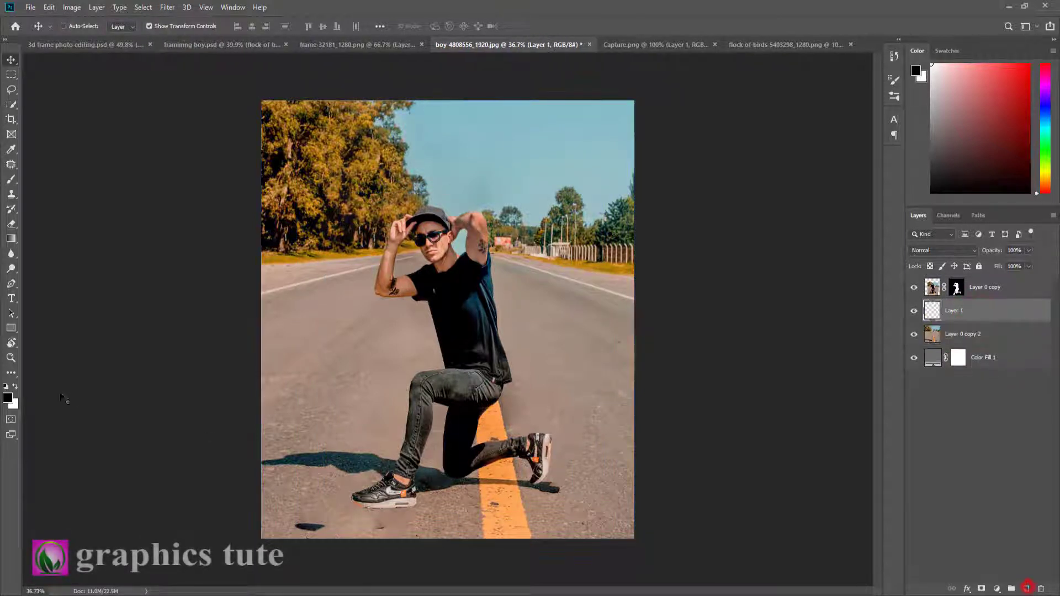
Paint a soft black dab beneath the man's front shoe on the new layer, using a 150 px brush
{"action": "left_click", "coordinate": [12, 179]}
{"action": "left_click", "coordinate": [446, 499]}
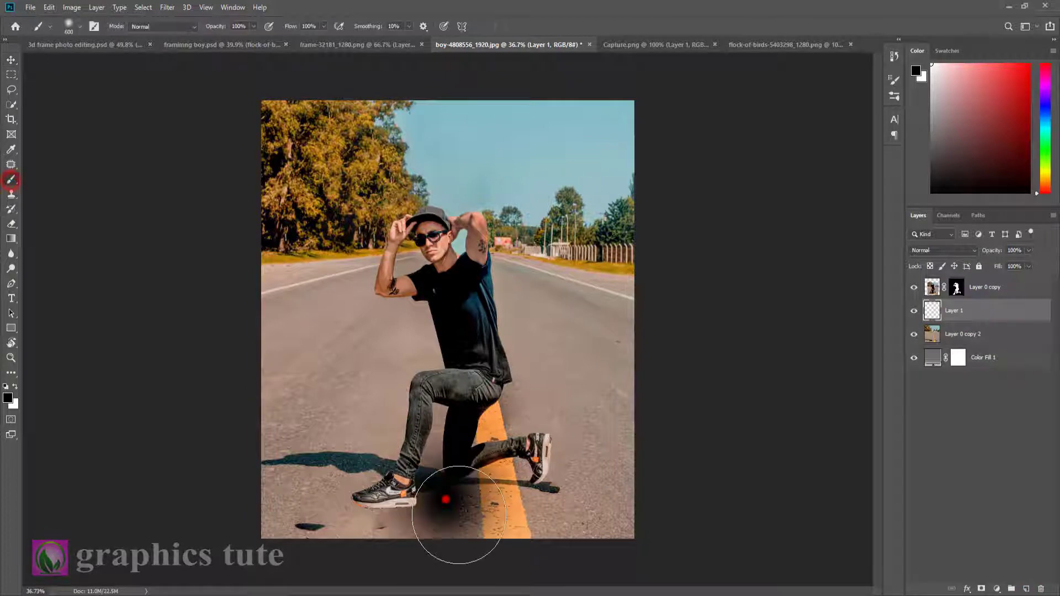
{"action": "left_click", "coordinate": [16, 358]}
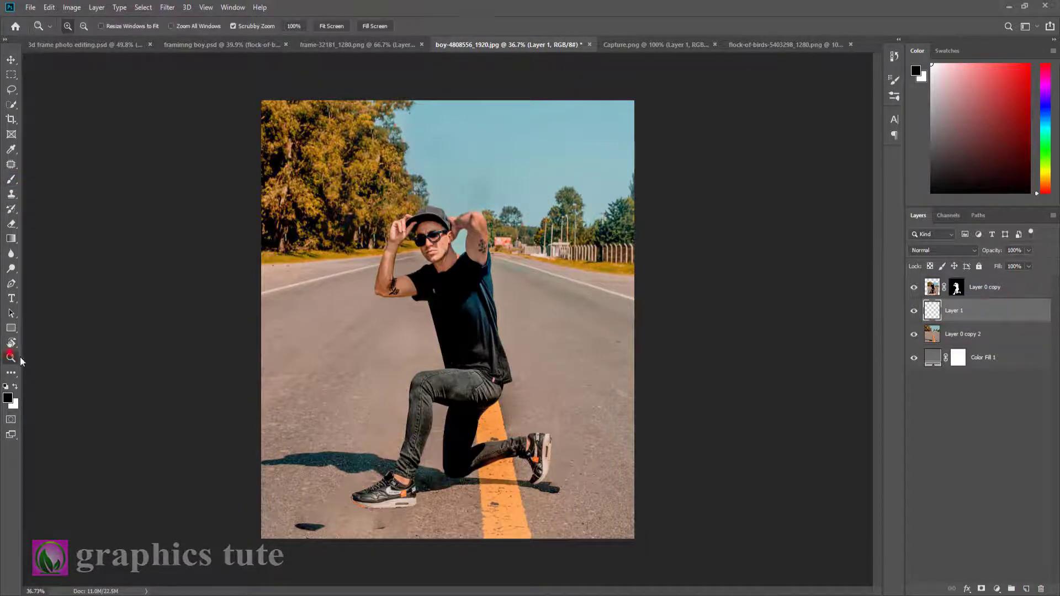
{"action": "left_click", "coordinate": [481, 450]}
{"action": "left_click_drag", "start_coordinate": [505, 516], "coordinate": [573, 363]}
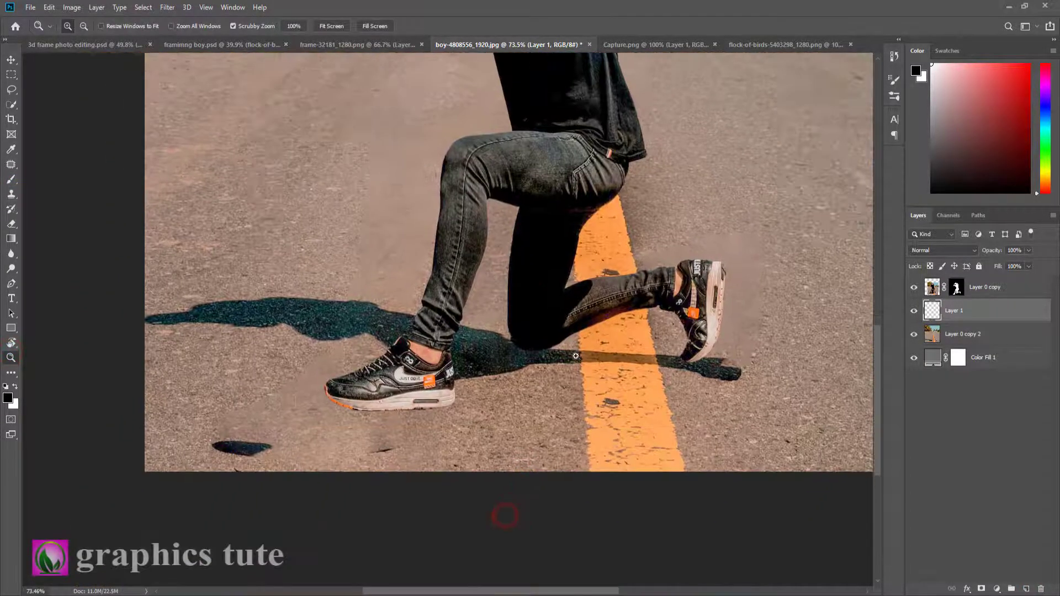
{"action": "left_click", "coordinate": [7, 185]}
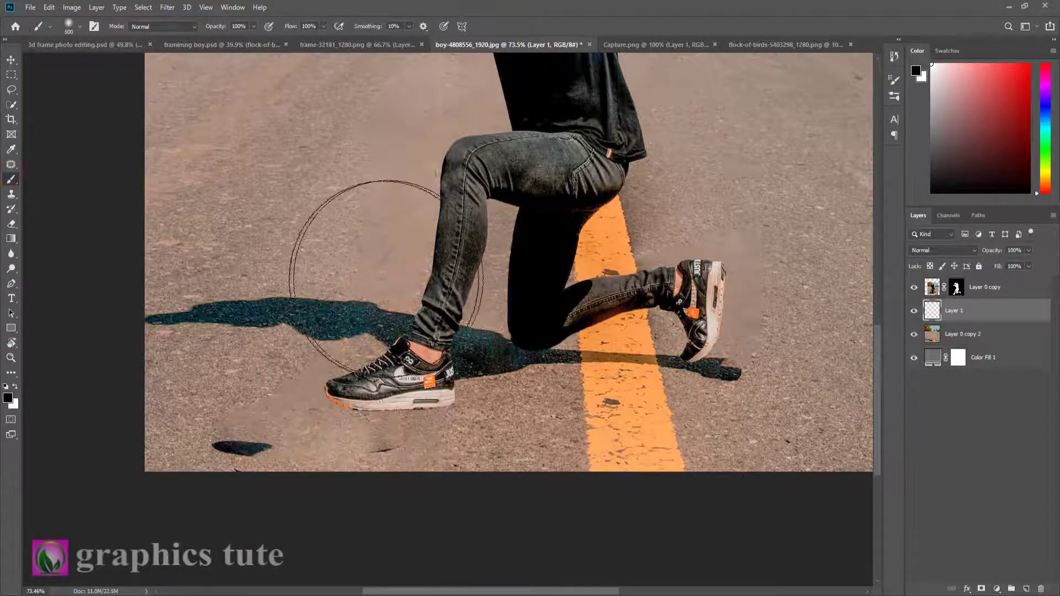
{"action": "key", "text": "bracketleft"}
{"action": "key", "text": "bracketleft"}
{"action": "key", "text": "bracketleft"}
{"action": "key", "text": "bracketleft"}
{"action": "key", "text": "bracketleft"}
{"action": "key", "text": "bracketleft"}
{"action": "left_click", "coordinate": [371, 404]}
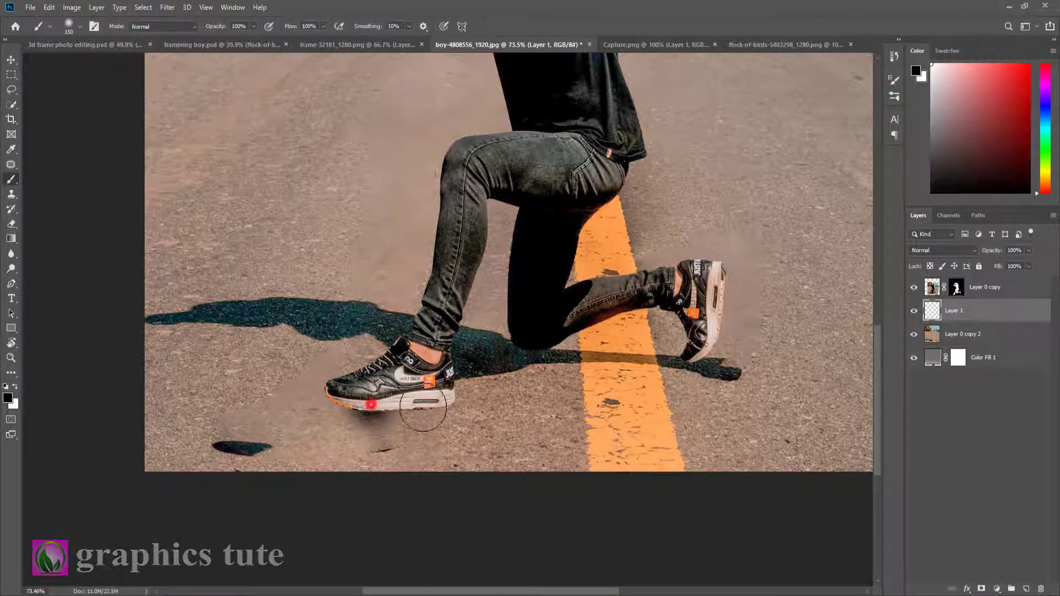
Stretch the dab into a flat shadow under the front shoe, about 368% wide and 32% high, and lower its opacity to 51%
{"action": "left_click", "coordinate": [5, 61]}
{"action": "left_click_drag", "start_coordinate": [420, 403], "coordinate": [625, 404]}
{"action": "left_click_drag", "start_coordinate": [473, 454], "coordinate": [437, 419]}
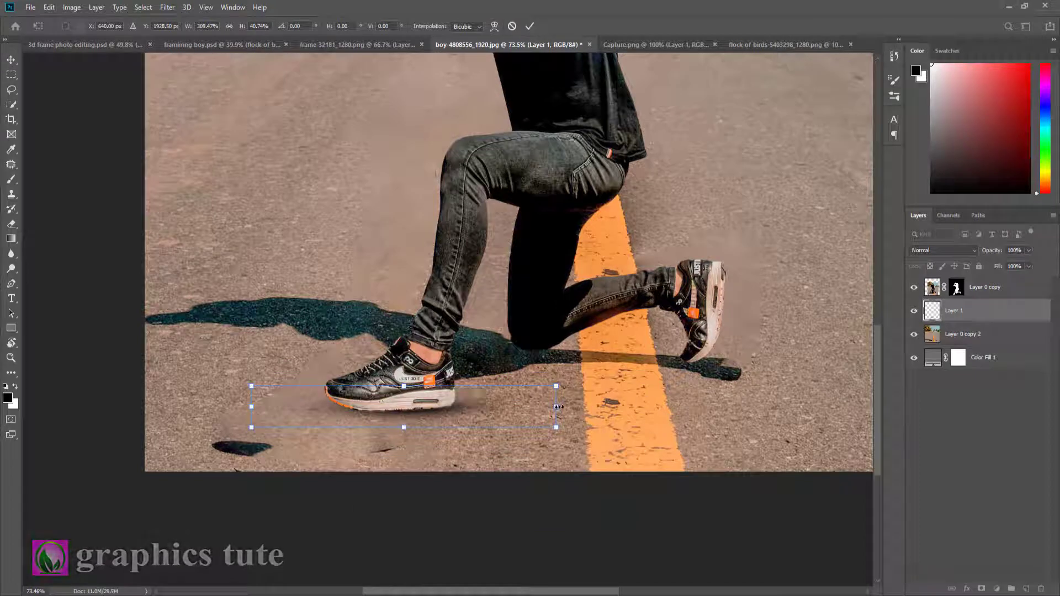
{"action": "left_click_drag", "start_coordinate": [558, 407], "coordinate": [614, 407]}
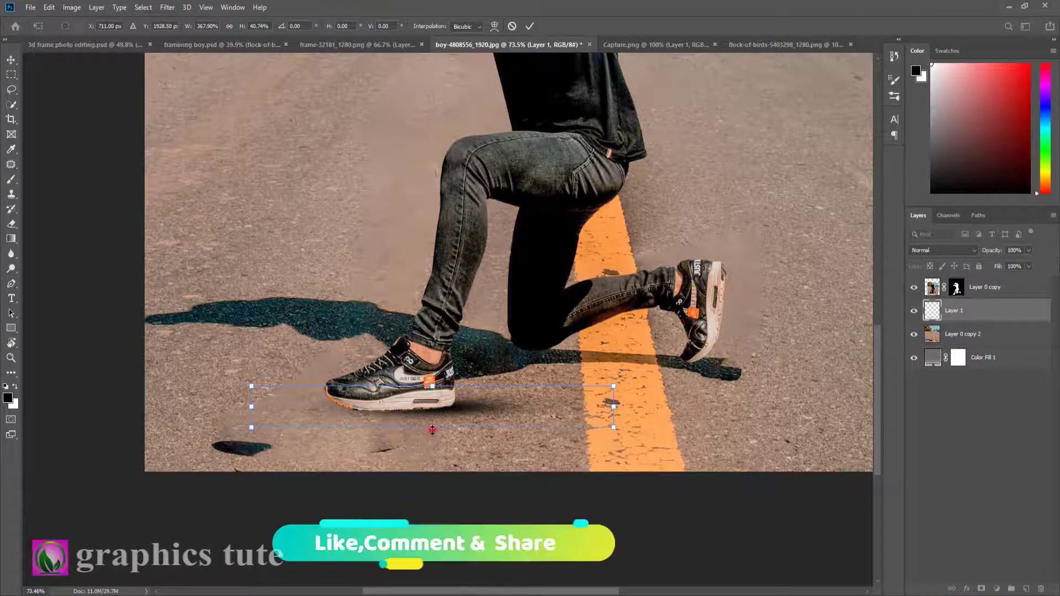
{"action": "left_click_drag", "start_coordinate": [432, 430], "coordinate": [460, 411]}
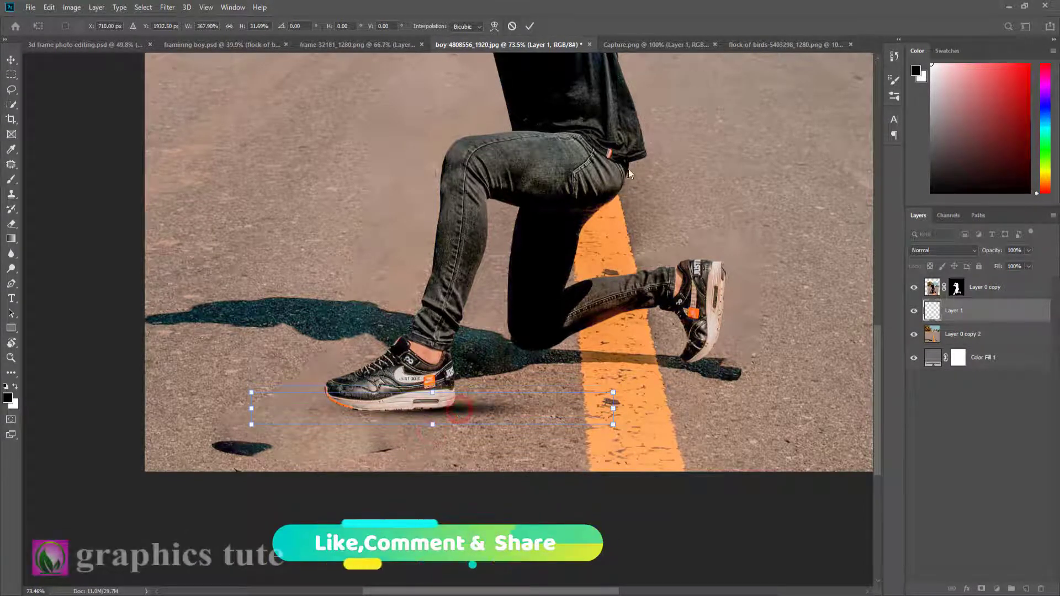
{"action": "left_click", "coordinate": [530, 26]}
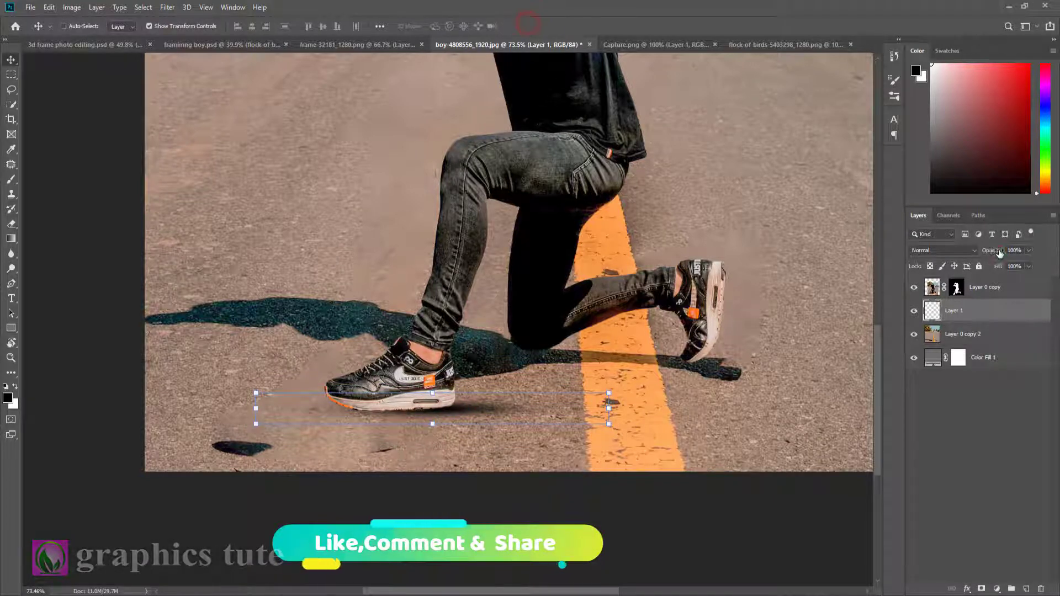
{"action": "left_click_drag", "start_coordinate": [1000, 254], "coordinate": [974, 253]}
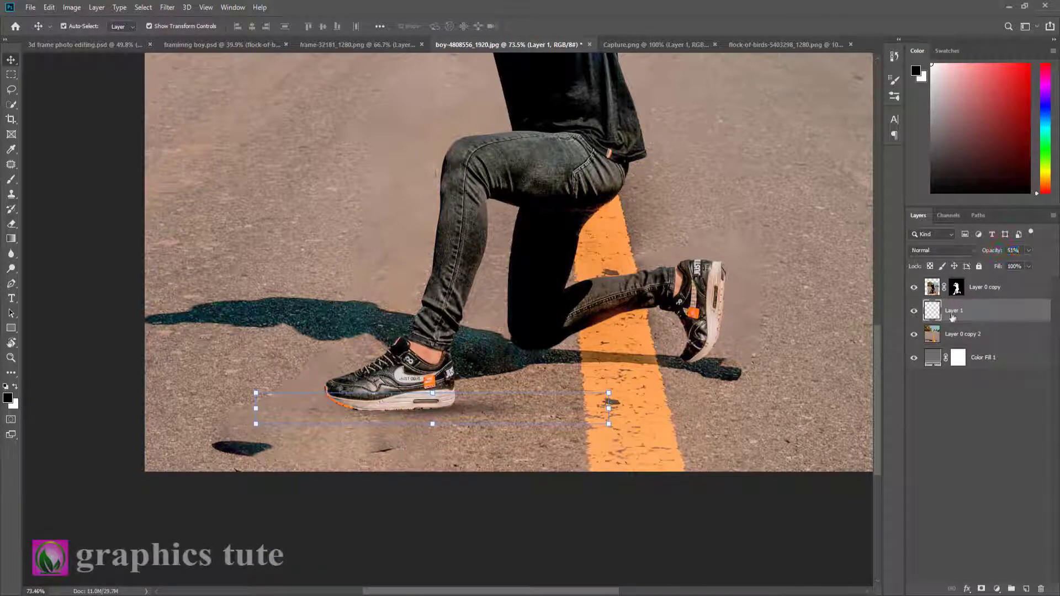
Duplicate the shoe shadow, place the copy under the rear shoe and narrow it to about 41% width
{"action": "key", "text": "ctrl+j"}
{"action": "left_click_drag", "start_coordinate": [474, 414], "coordinate": [735, 378]}
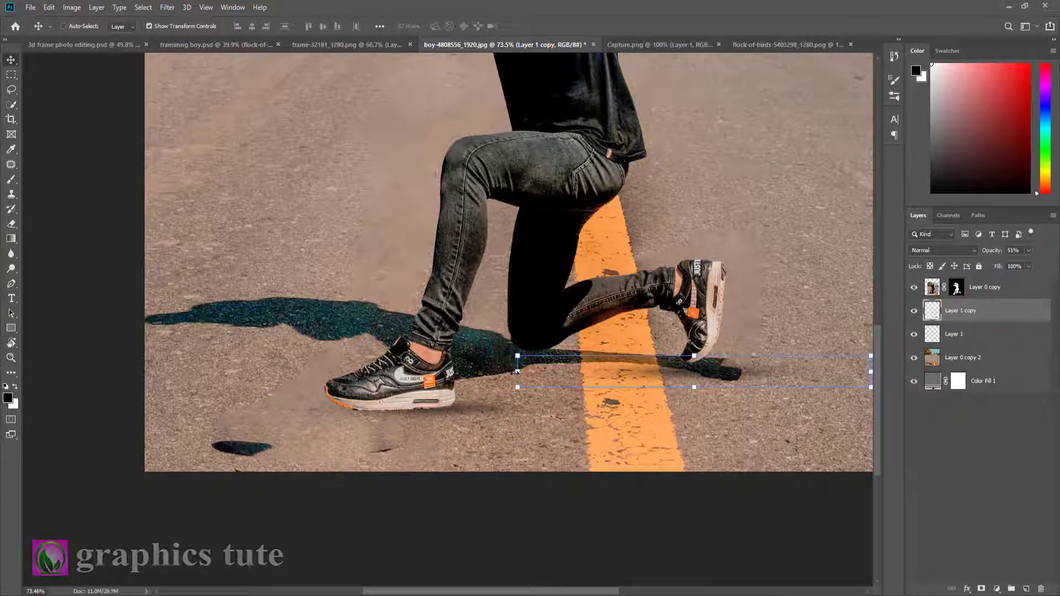
{"action": "left_click_drag", "start_coordinate": [514, 374], "coordinate": [723, 366]}
{"action": "left_click_drag", "start_coordinate": [827, 374], "coordinate": [721, 369]}
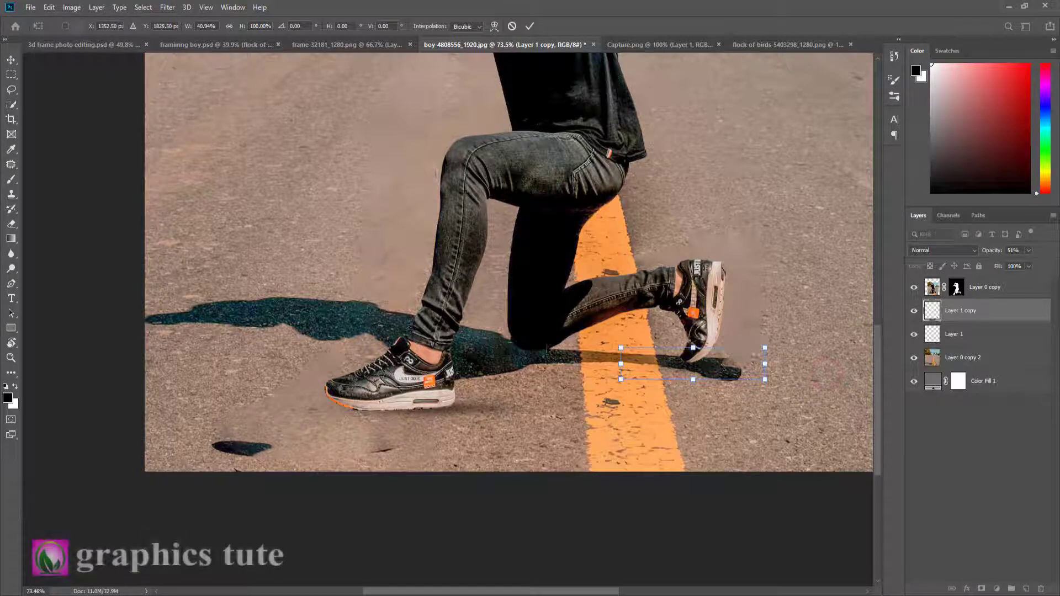
Add a Brightness/Contrast adjustment clipped to the road background with brightness -49 and contrast 7, and compare before and after
{"action": "left_click", "coordinate": [11, 361]}
{"action": "left_click_drag", "start_coordinate": [512, 387], "coordinate": [506, 367]}
{"action": "left_click", "coordinate": [963, 358]}
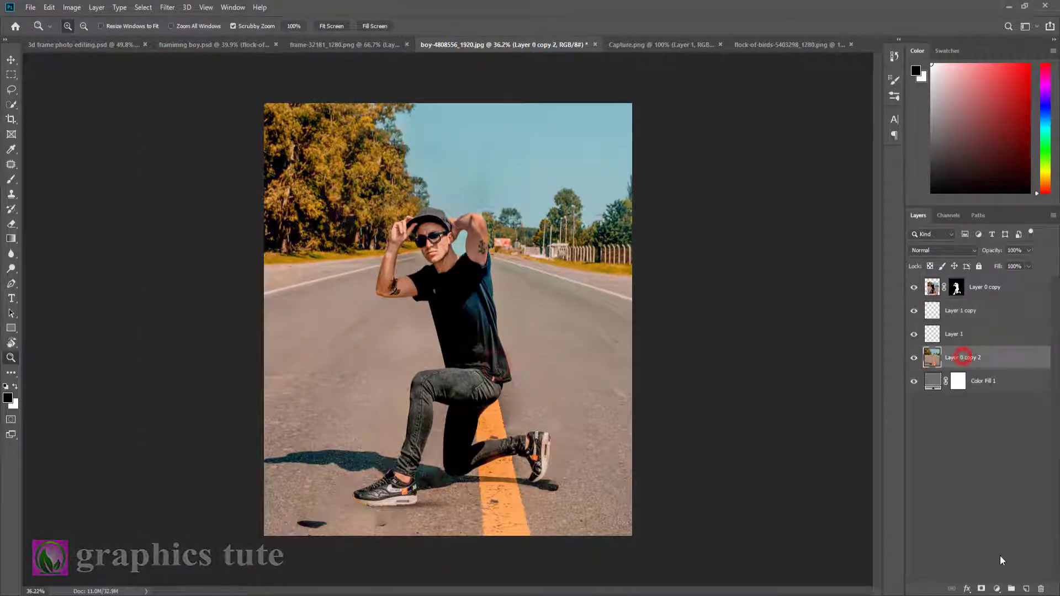
{"action": "left_click", "coordinate": [998, 590]}
{"action": "left_click", "coordinate": [1004, 423]}
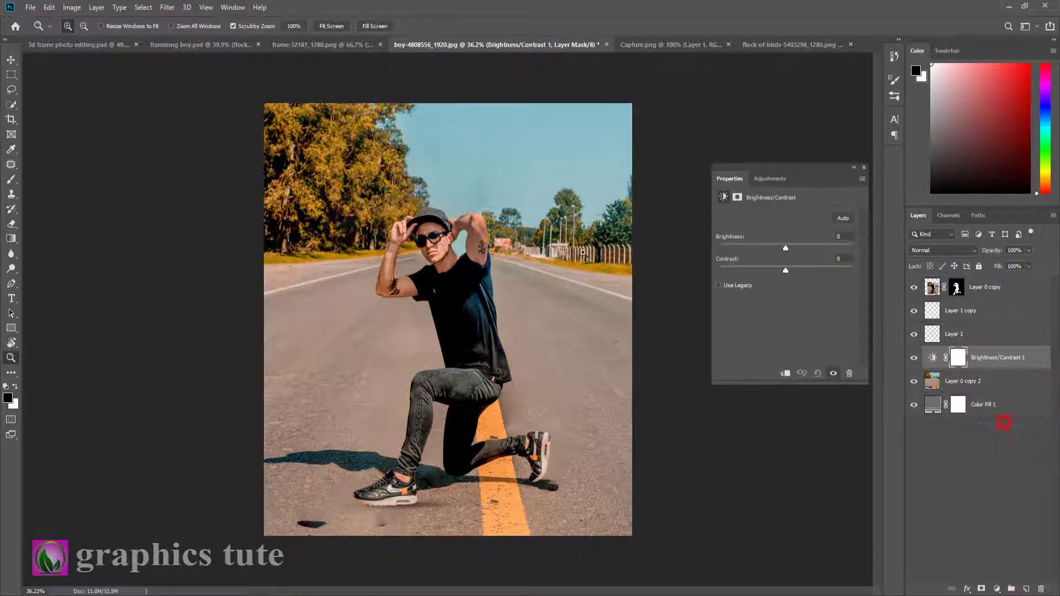
{"action": "left_click", "coordinate": [785, 373]}
{"action": "left_click_drag", "start_coordinate": [786, 248], "coordinate": [789, 271]}
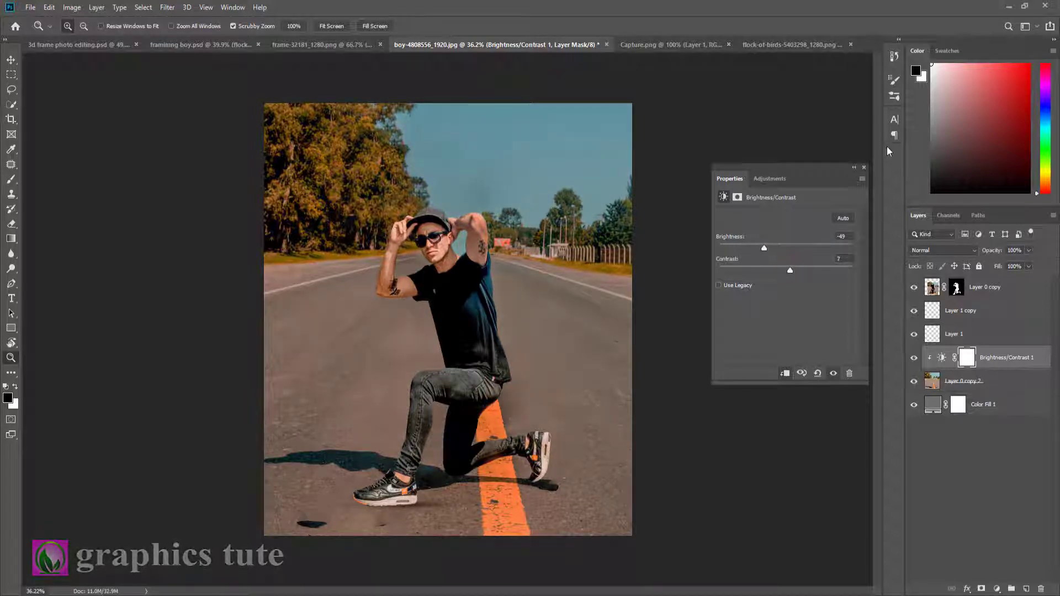
{"action": "left_click", "coordinate": [864, 168]}
{"action": "left_click", "coordinate": [914, 358]}
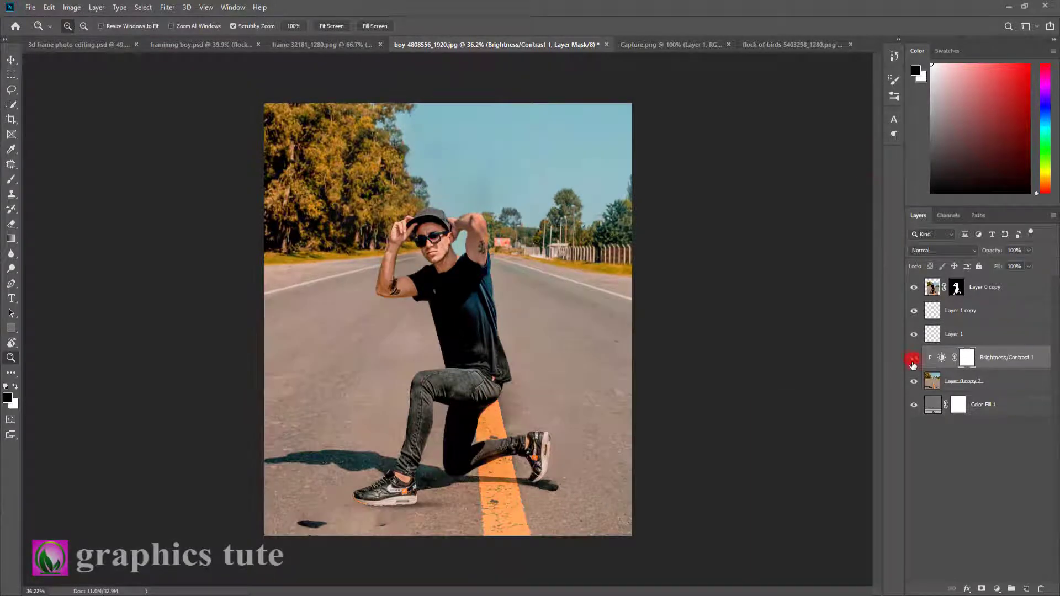
{"action": "left_click", "coordinate": [914, 359]}
Add a Hue/Saturation adjustment clipped to the road background with saturation -22
{"action": "left_click", "coordinate": [997, 589]}
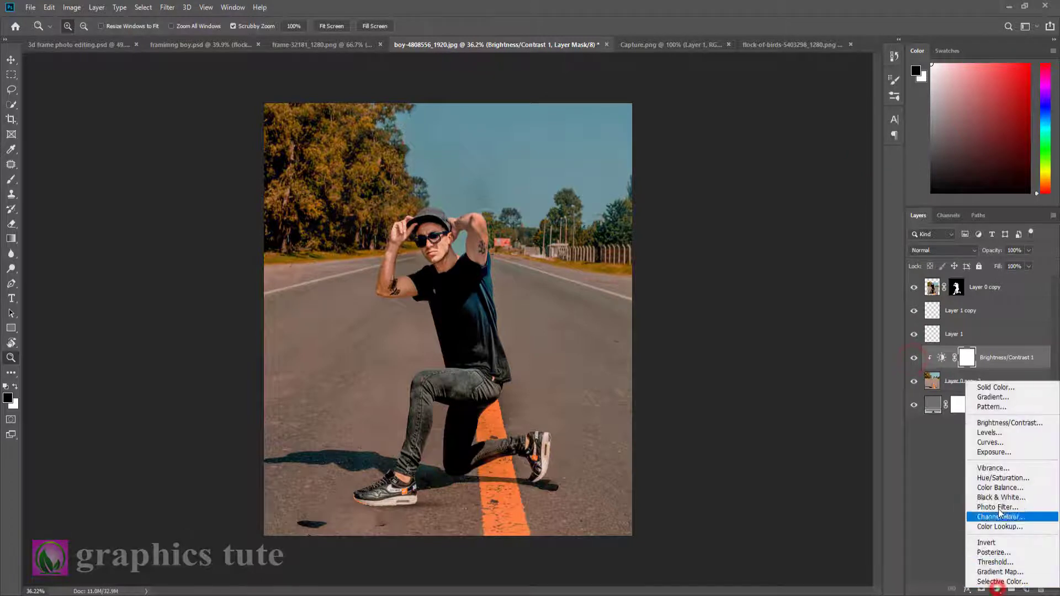
{"action": "left_click", "coordinate": [998, 480]}
{"action": "left_click", "coordinate": [785, 374]}
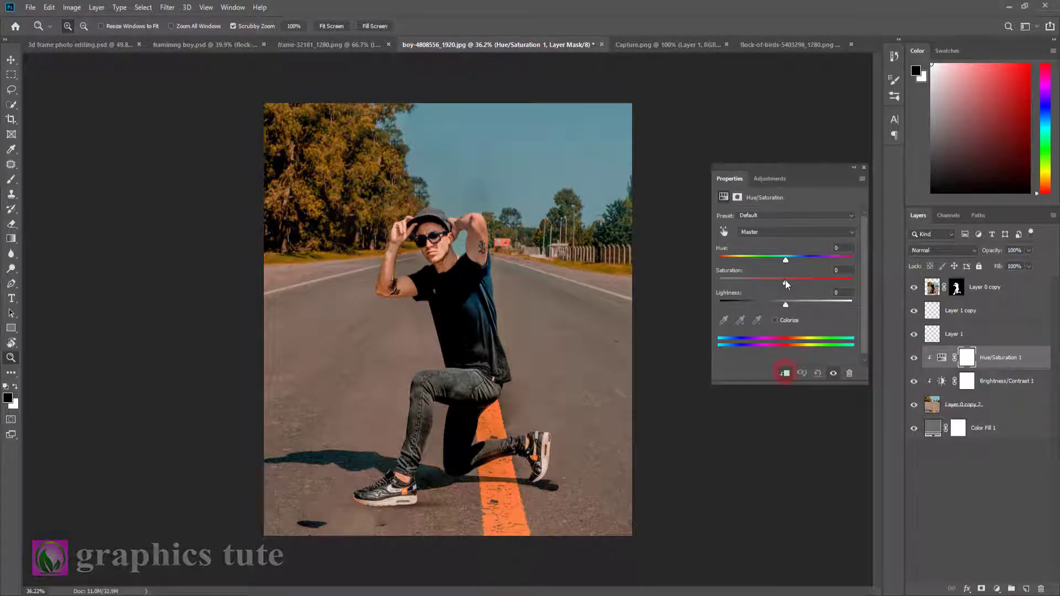
{"action": "left_click_drag", "start_coordinate": [785, 280], "coordinate": [771, 280]}
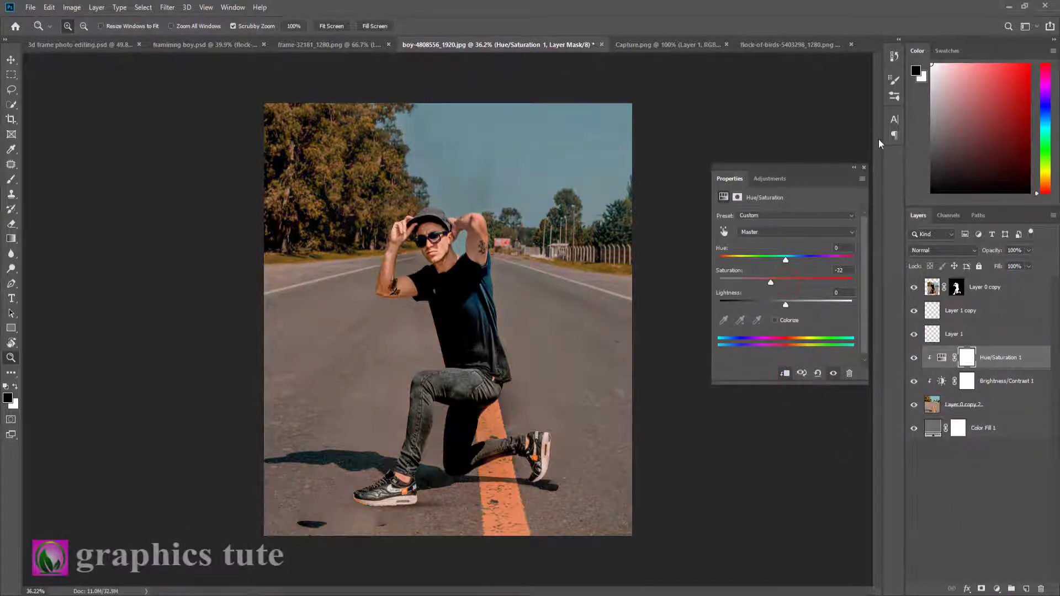
{"action": "left_click", "coordinate": [864, 167]}
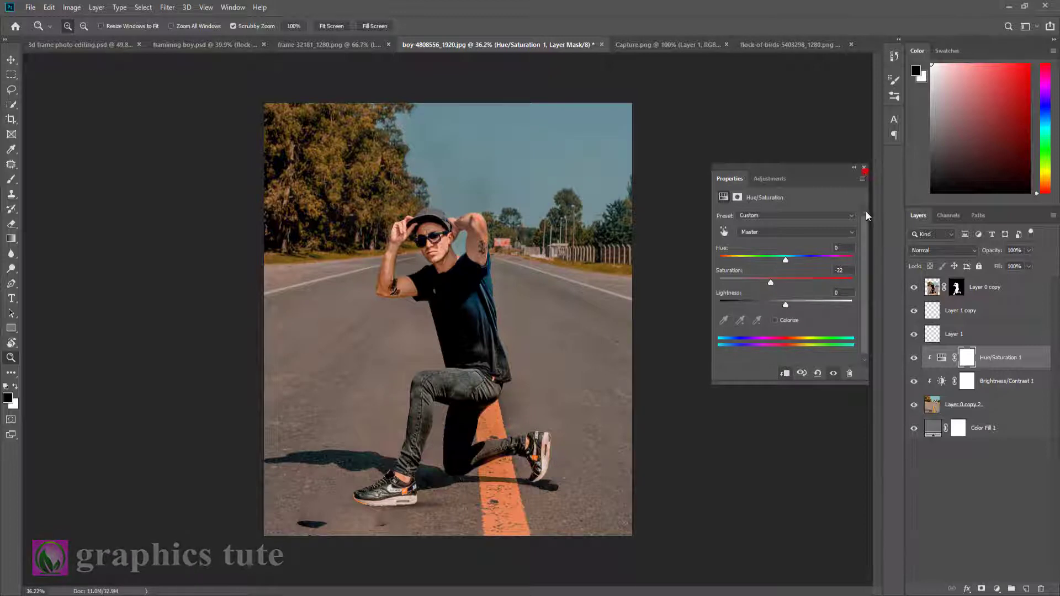
Apply a 10 px Field Blur to the road background layer, Layer 0 copy 2
{"action": "left_click", "coordinate": [963, 409]}
{"action": "left_click", "coordinate": [167, 7]}
{"action": "mouse_move", "coordinate": [183, 159]}
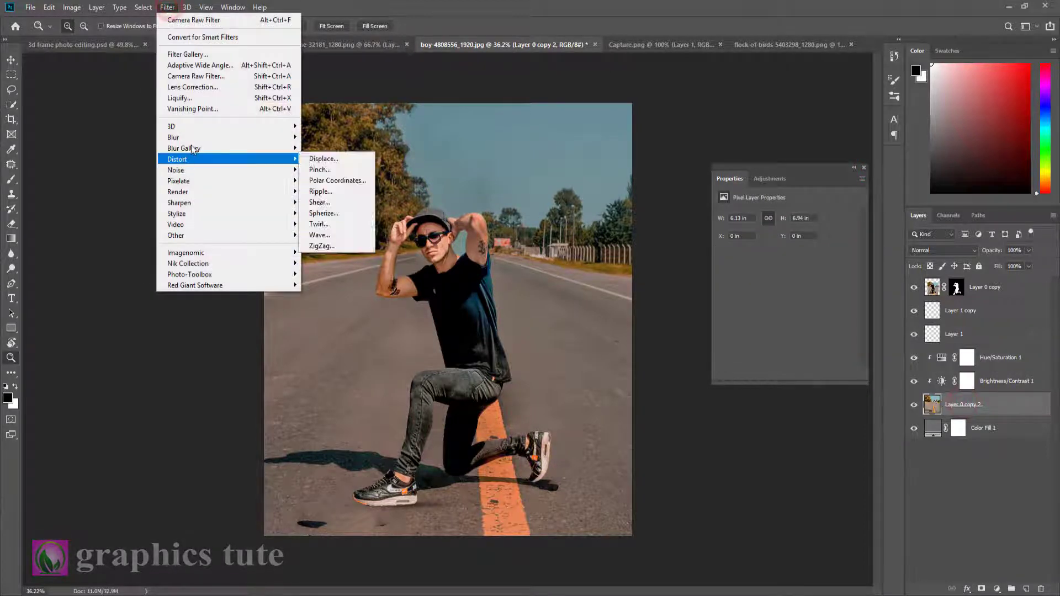
{"action": "left_click", "coordinate": [325, 149]}
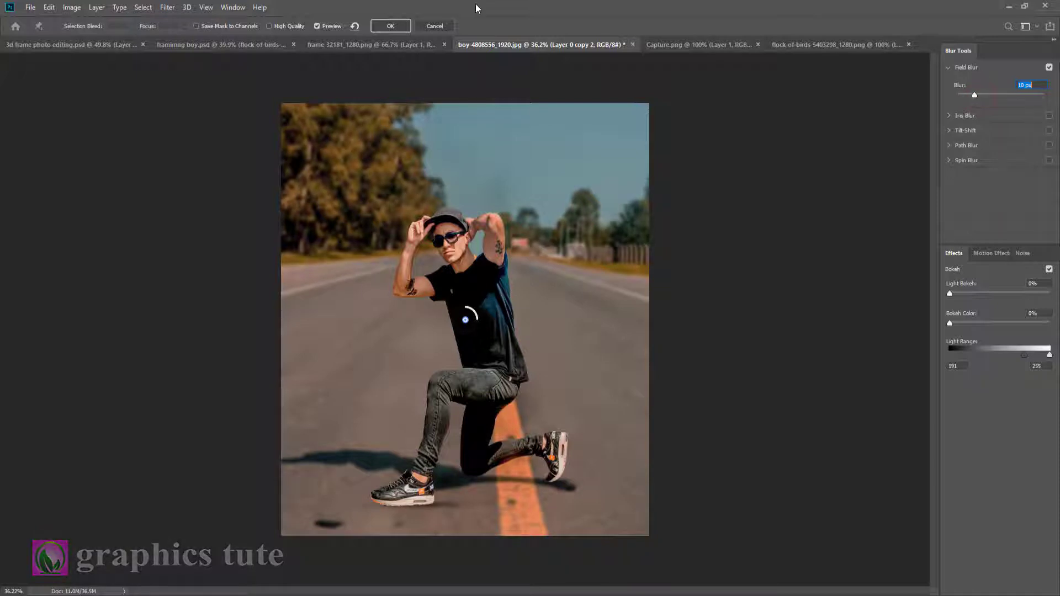
{"action": "left_click", "coordinate": [400, 27]}
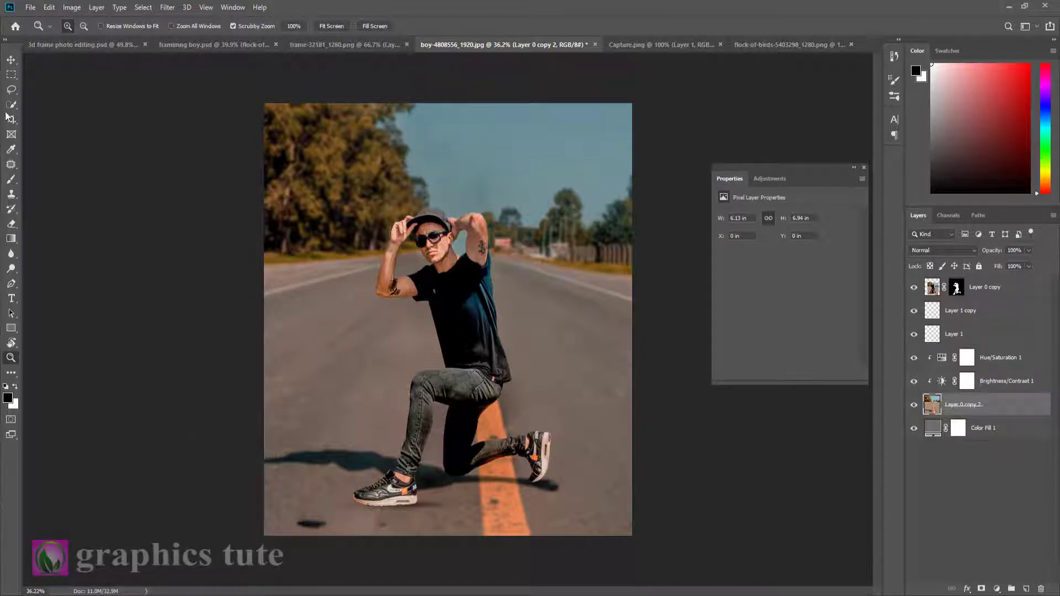
Remove the leftover dark shadow spot in front of the man with the Patch tool, using clean asphalt, and inspect the image
{"action": "left_click", "coordinate": [12, 168]}
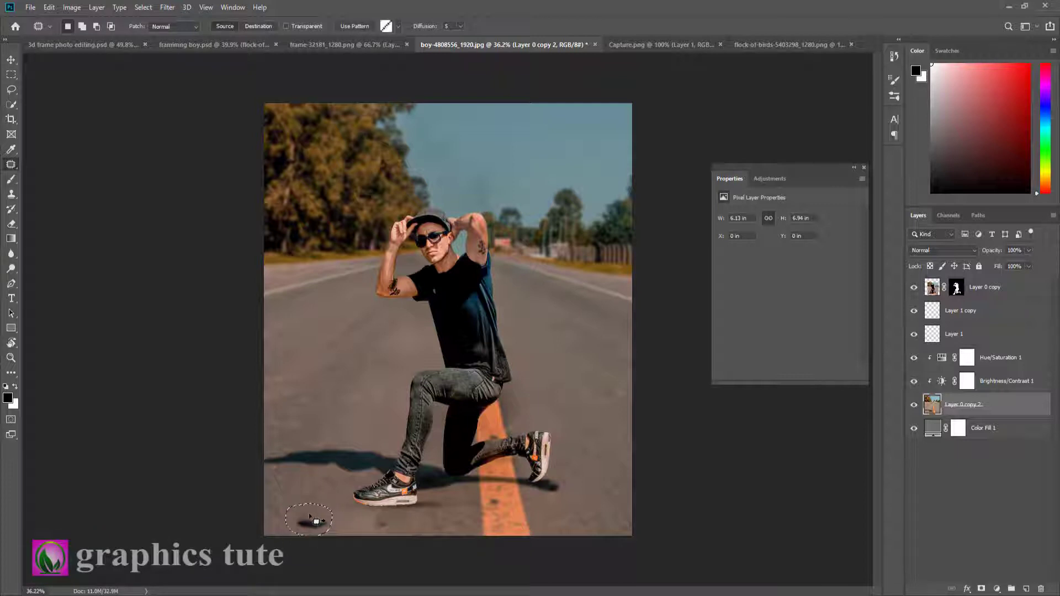
{"action": "left_click_drag", "start_coordinate": [312, 480], "coordinate": [309, 479]}
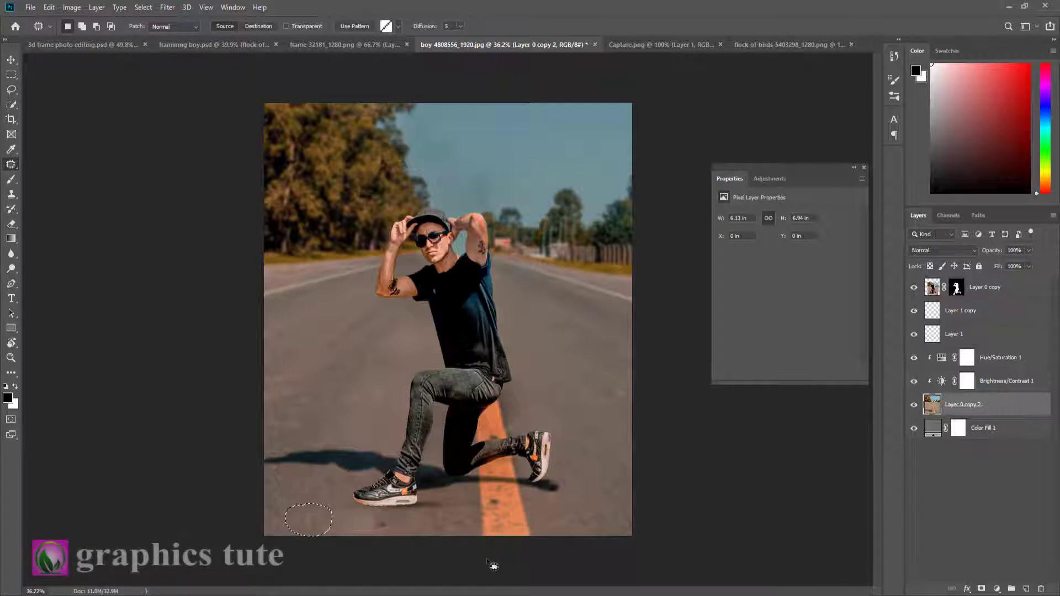
{"action": "left_click", "coordinate": [914, 287]}
{"action": "left_click", "coordinate": [915, 288]}
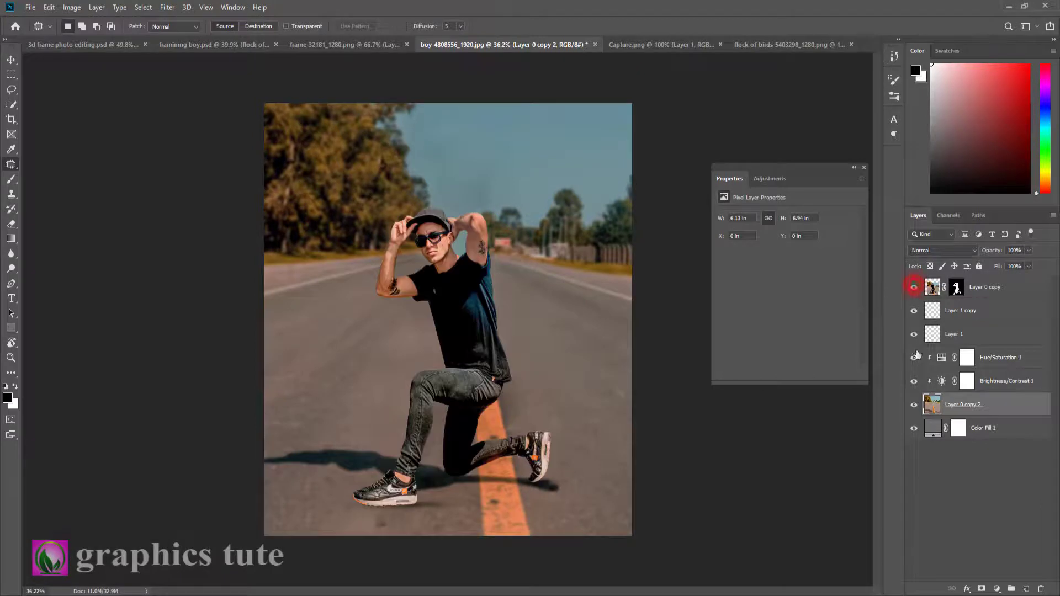
{"action": "left_click", "coordinate": [10, 358]}
{"action": "left_click_drag", "start_coordinate": [437, 425], "coordinate": [440, 448]}
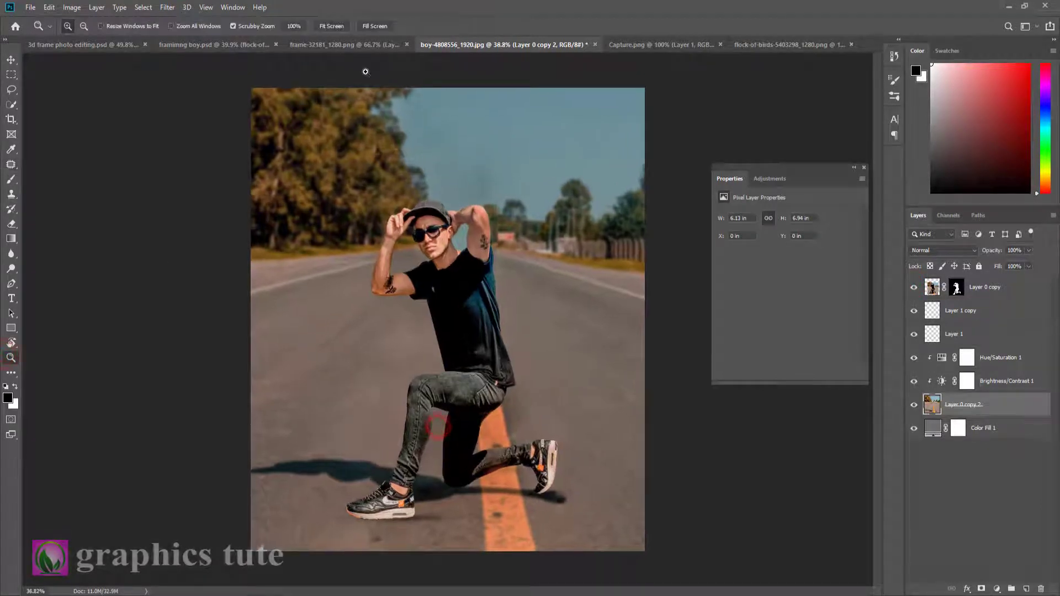
In frame-32181_1280.png, trace a closed Pen path around the outer edge of the white frame, excluding its shadow
{"action": "left_click", "coordinate": [326, 43]}
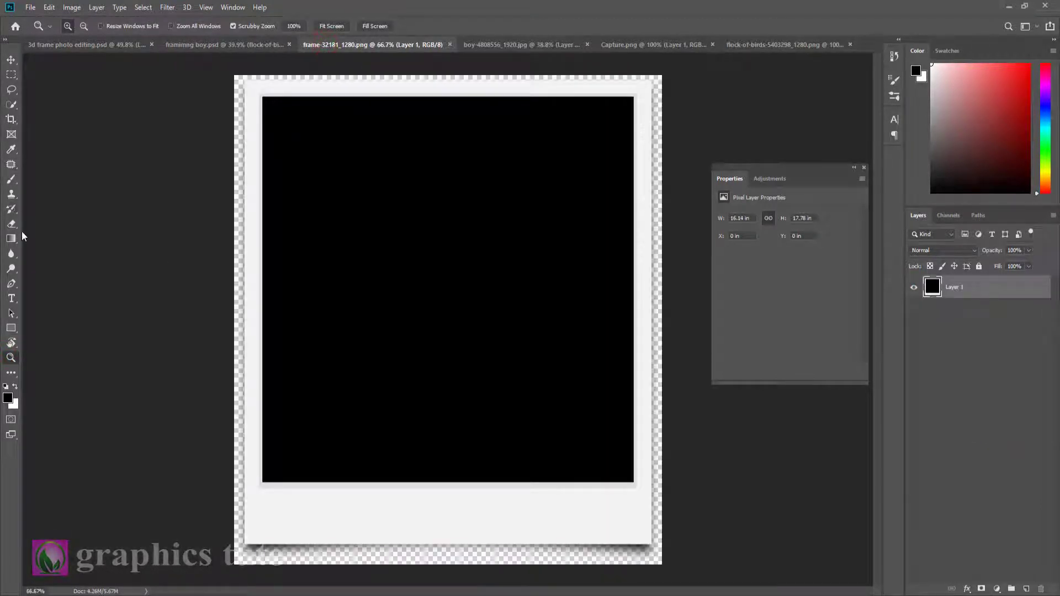
{"action": "left_click", "coordinate": [10, 283]}
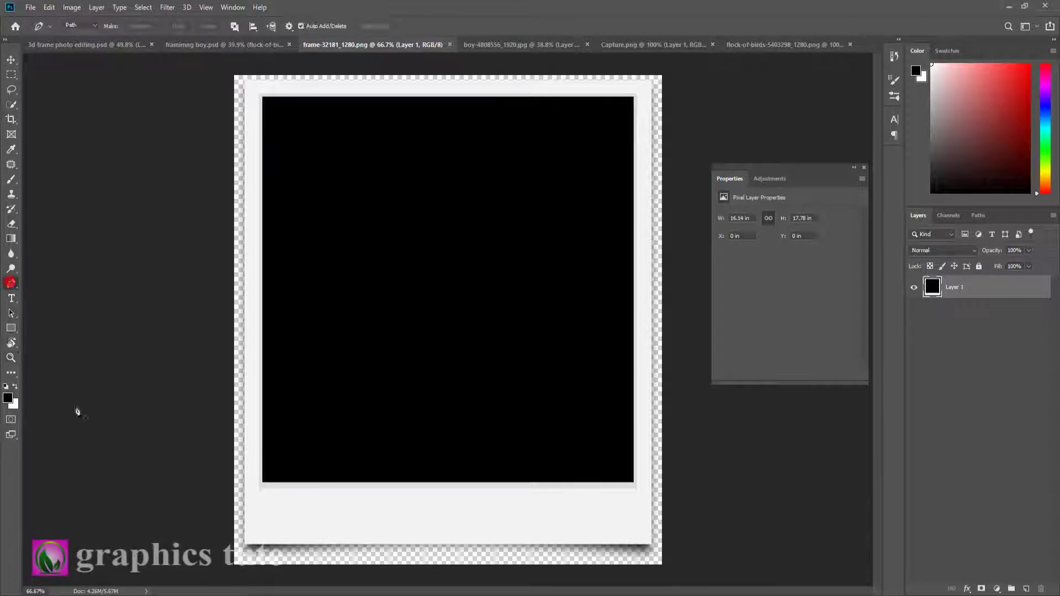
{"action": "left_click", "coordinate": [244, 544]}
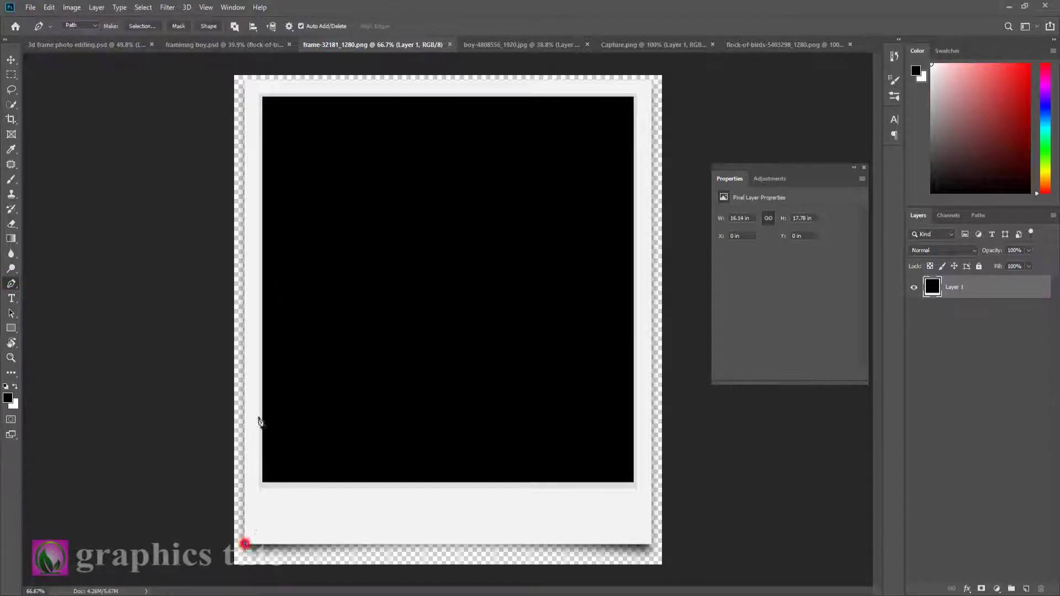
{"action": "left_click", "coordinate": [245, 80]}
{"action": "left_click", "coordinate": [650, 80]}
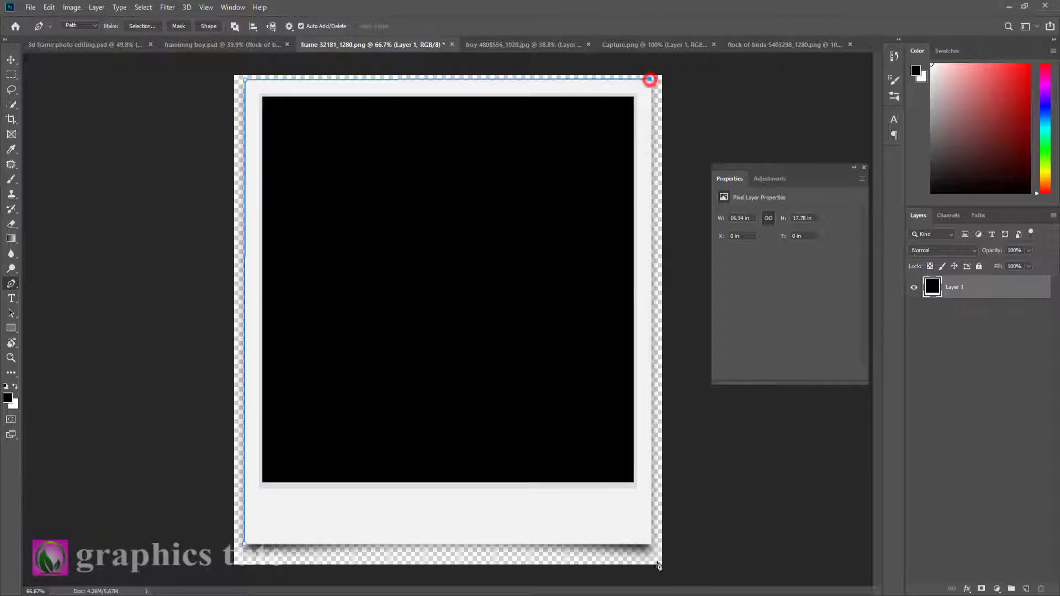
{"action": "left_click", "coordinate": [652, 545]}
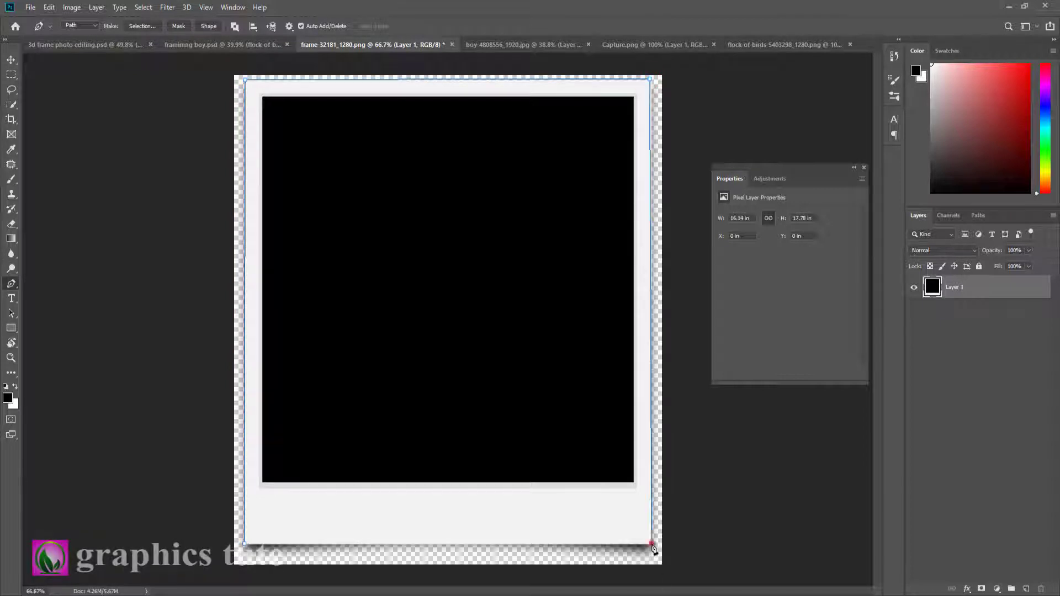
{"action": "left_click", "coordinate": [244, 545]}
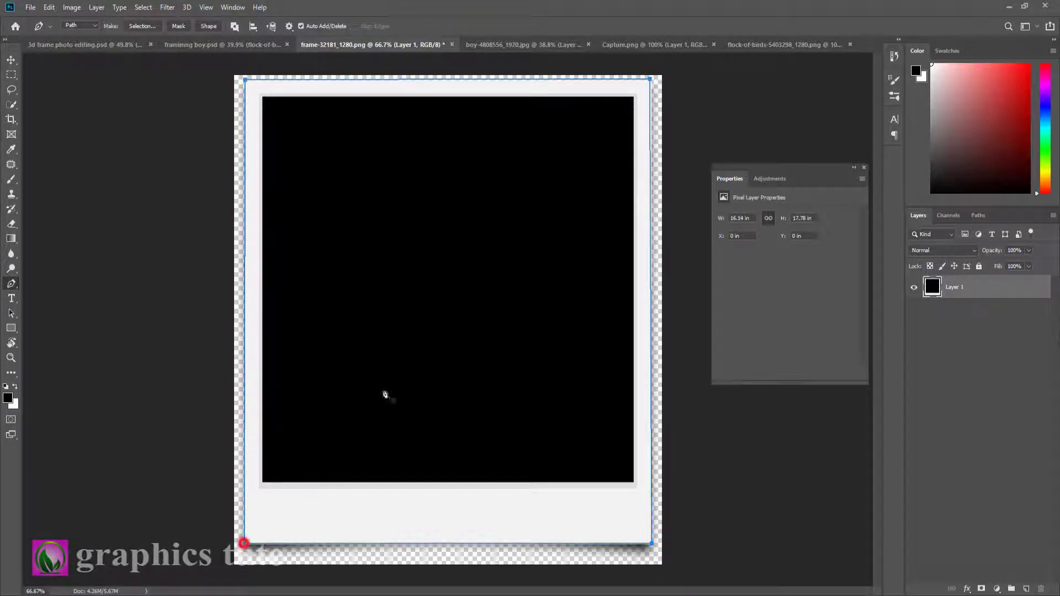
Convert the outer frame path to a new selection with 0 px feather and add it as a layer mask on Layer 1
{"action": "right_click", "coordinate": [404, 322]}
{"action": "left_click", "coordinate": [436, 365]}
{"action": "left_click", "coordinate": [585, 163]}
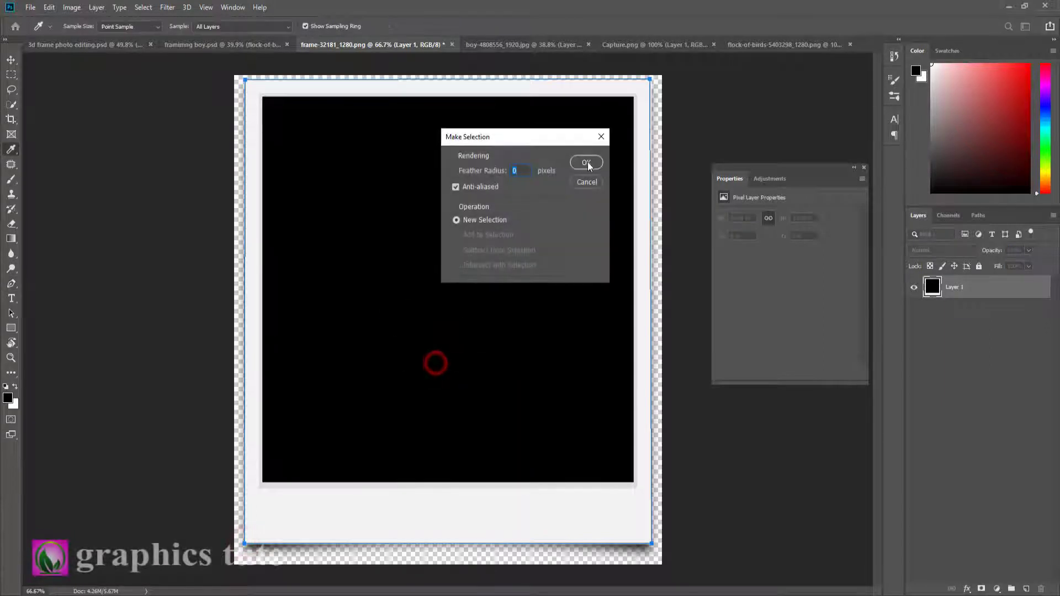
{"action": "left_click", "coordinate": [982, 590]}
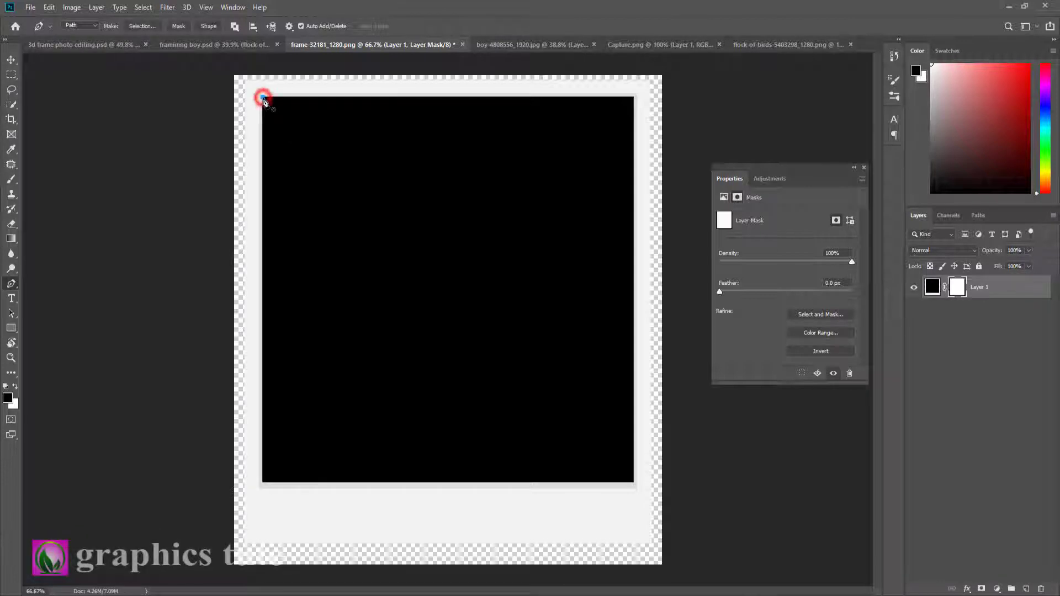
Trace the black inner area of the frame with a closed Pen path and convert it to a selection
{"action": "left_click", "coordinate": [634, 95]}
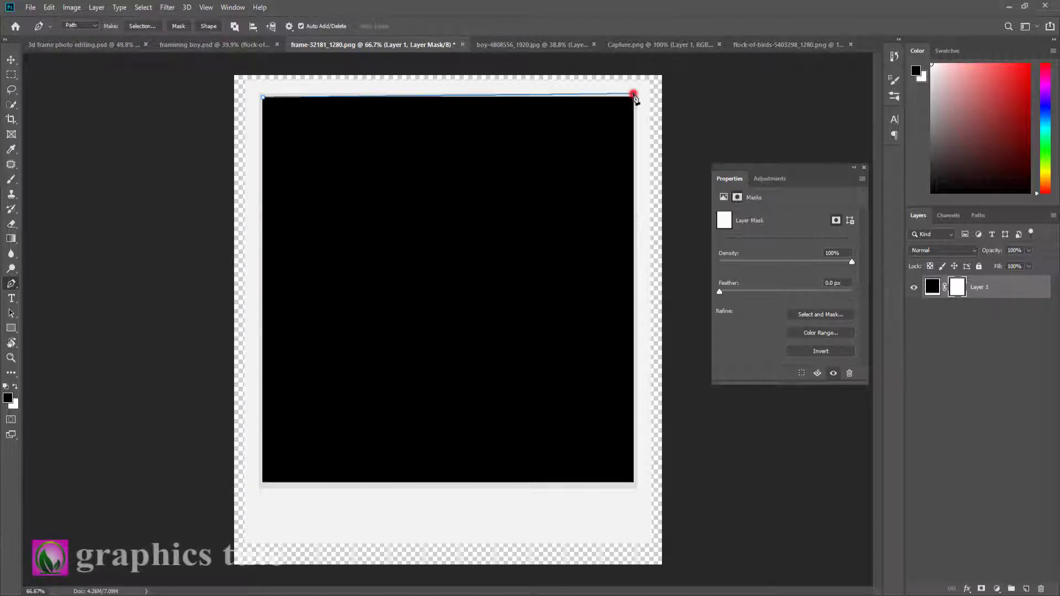
{"action": "left_click", "coordinate": [635, 484]}
{"action": "left_click", "coordinate": [262, 484]}
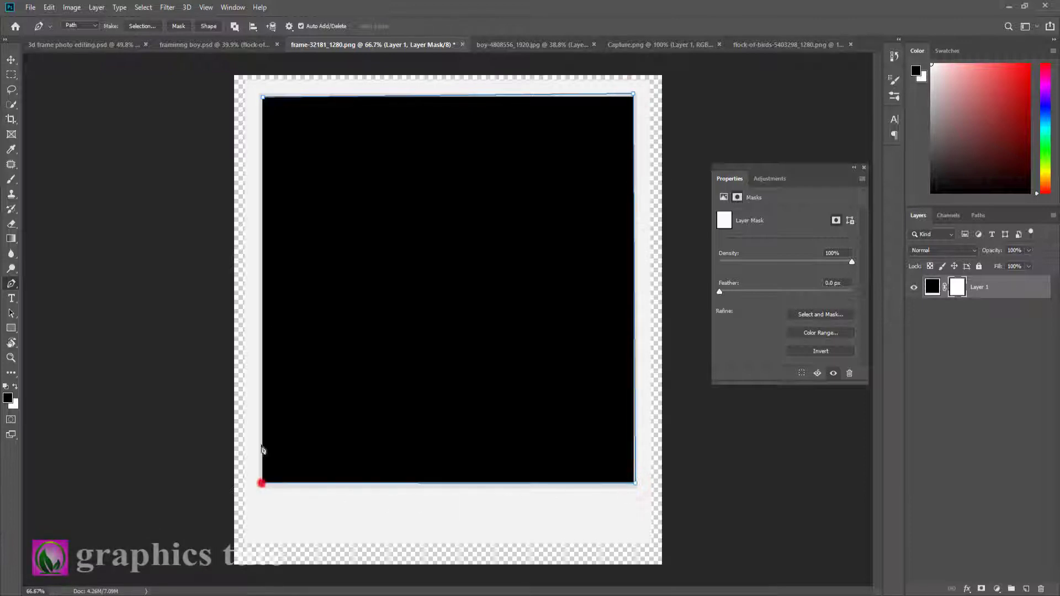
{"action": "left_click", "coordinate": [263, 97]}
{"action": "right_click", "coordinate": [365, 166]}
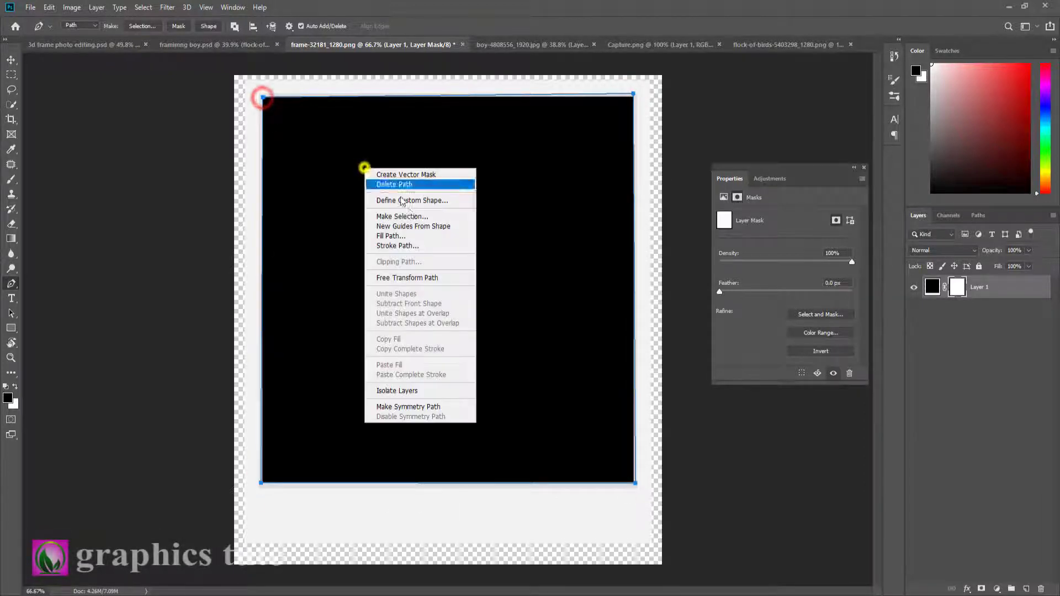
{"action": "left_click", "coordinate": [409, 214]}
{"action": "left_click", "coordinate": [584, 162]}
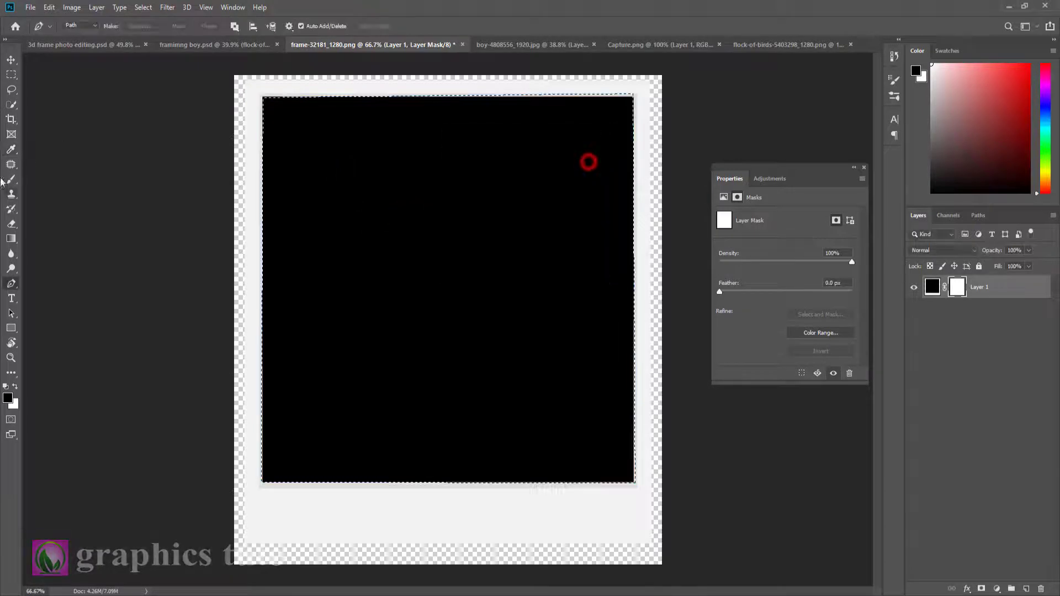
Hide the black center by painting black on the layer mask inside the selection, enlarging the brush to 1000, and deselect
{"action": "key", "text": "b"}
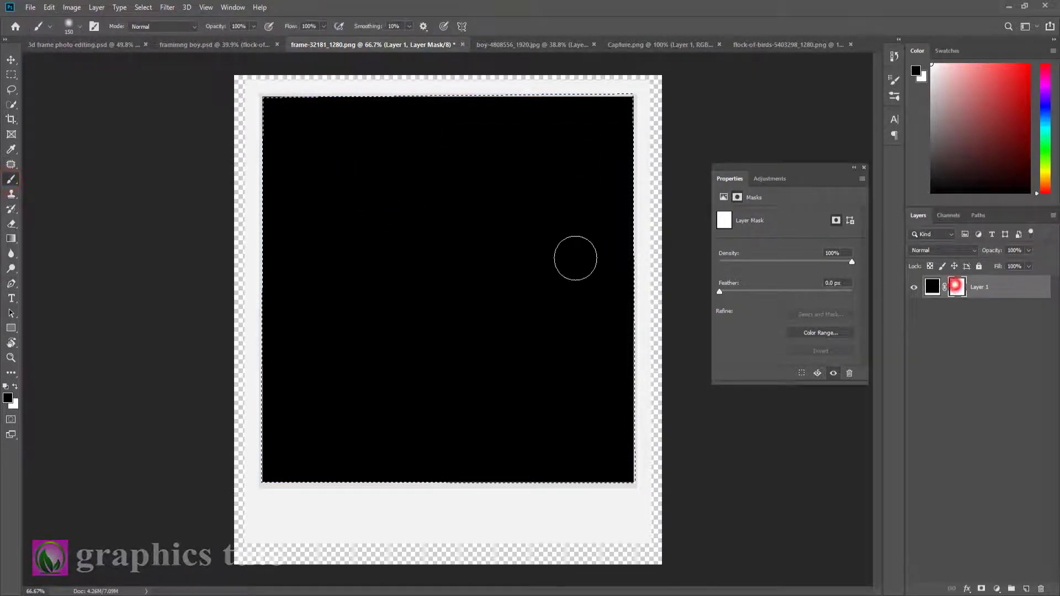
{"action": "mouse_move", "coordinate": [556, 258]}
{"action": "left_mouse_down"}
{"action": "mouse_move", "coordinate": [471, 260]}
{"action": "mouse_move", "coordinate": [542, 282]}
{"action": "left_mouse_up"}
{"action": "key", "text": "bracketright"}
{"action": "key", "text": "bracketright"}
{"action": "key", "text": "bracketright"}
{"action": "key", "text": "bracketright"}
{"action": "key", "text": "bracketright"}
{"action": "key", "text": "bracketright"}
{"action": "key", "text": "bracketright"}
{"action": "key", "text": "bracketright"}
{"action": "key", "text": "bracketright"}
{"action": "key", "text": "bracketright"}
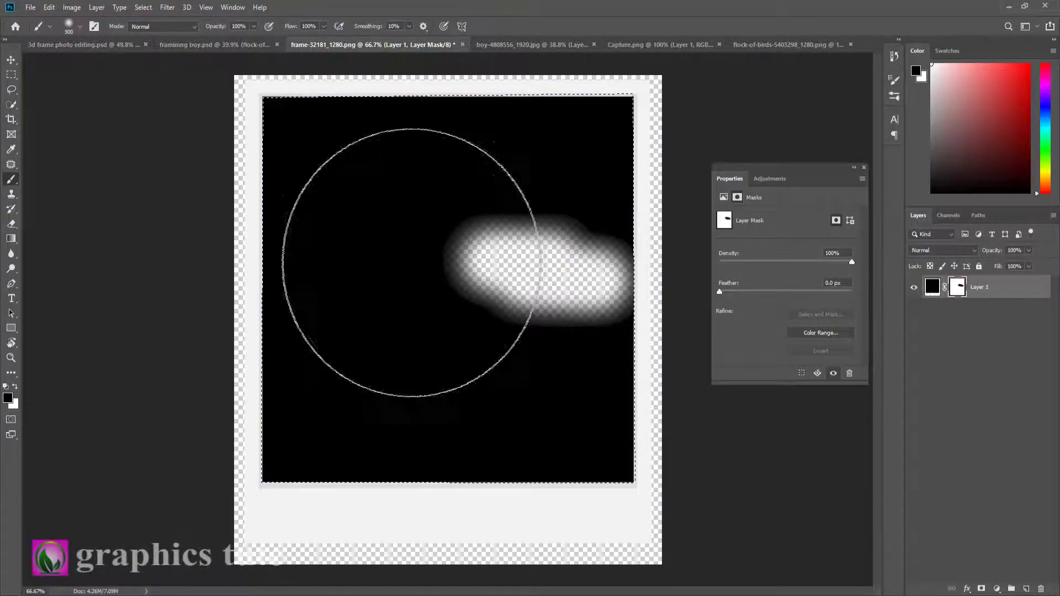
{"action": "key", "text": "bracketright"}
{"action": "mouse_move", "coordinate": [412, 263]}
{"action": "left_mouse_down"}
{"action": "mouse_move", "coordinate": [559, 275]}
{"action": "mouse_move", "coordinate": [434, 196]}
{"action": "mouse_move", "coordinate": [614, 171]}
{"action": "mouse_move", "coordinate": [457, 443]}
{"action": "left_mouse_up"}
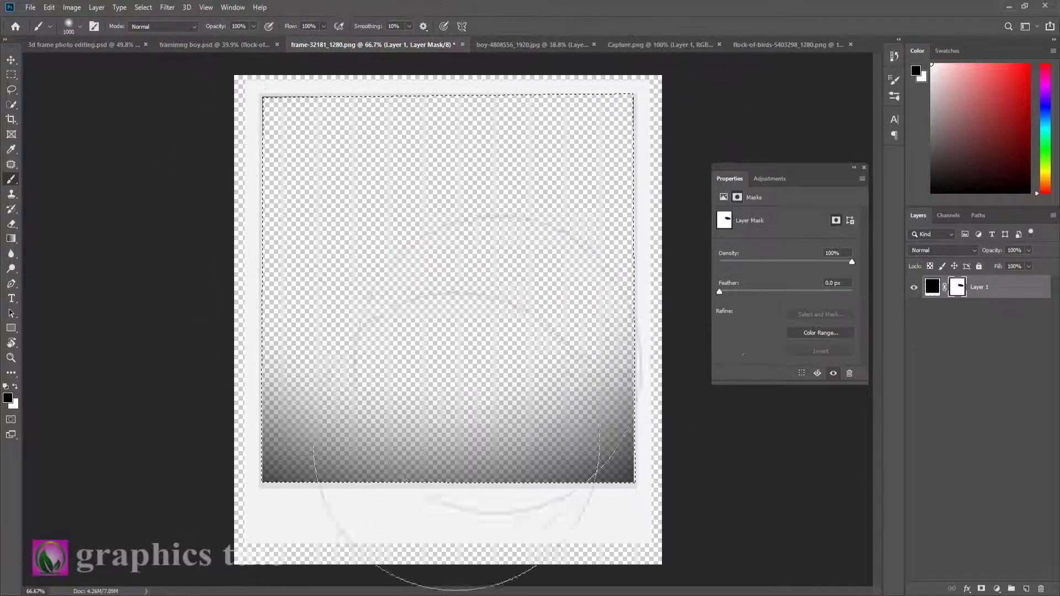
{"action": "mouse_move", "coordinate": [457, 406]}
{"action": "left_mouse_down"}
{"action": "mouse_move", "coordinate": [510, 473]}
{"action": "mouse_move", "coordinate": [95, 368]}
{"action": "left_mouse_up"}
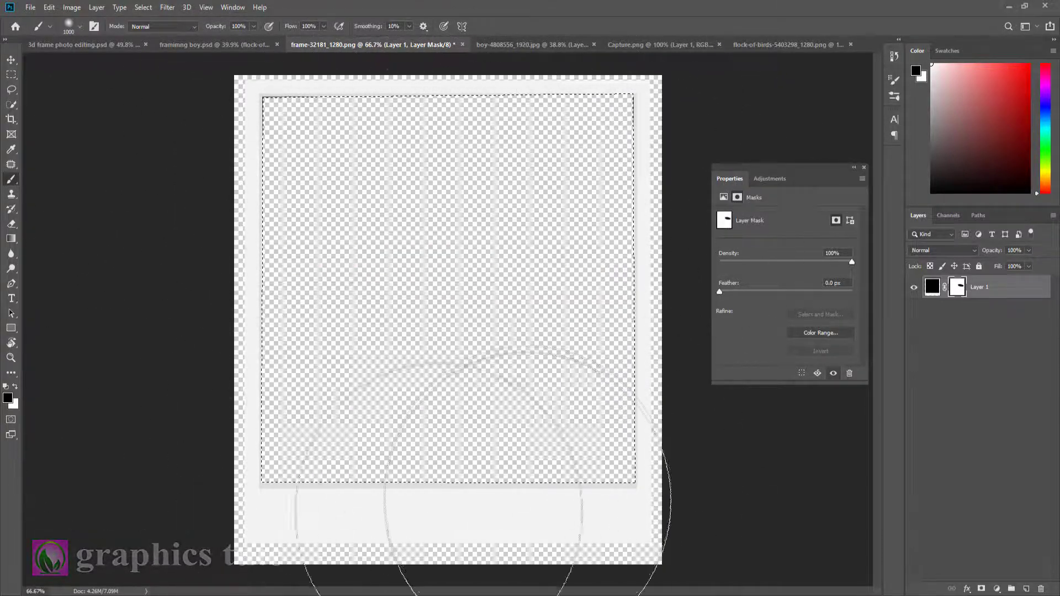
{"action": "left_click_drag", "start_coordinate": [528, 496], "coordinate": [599, 510]}
{"action": "key", "text": "ctrl+d"}
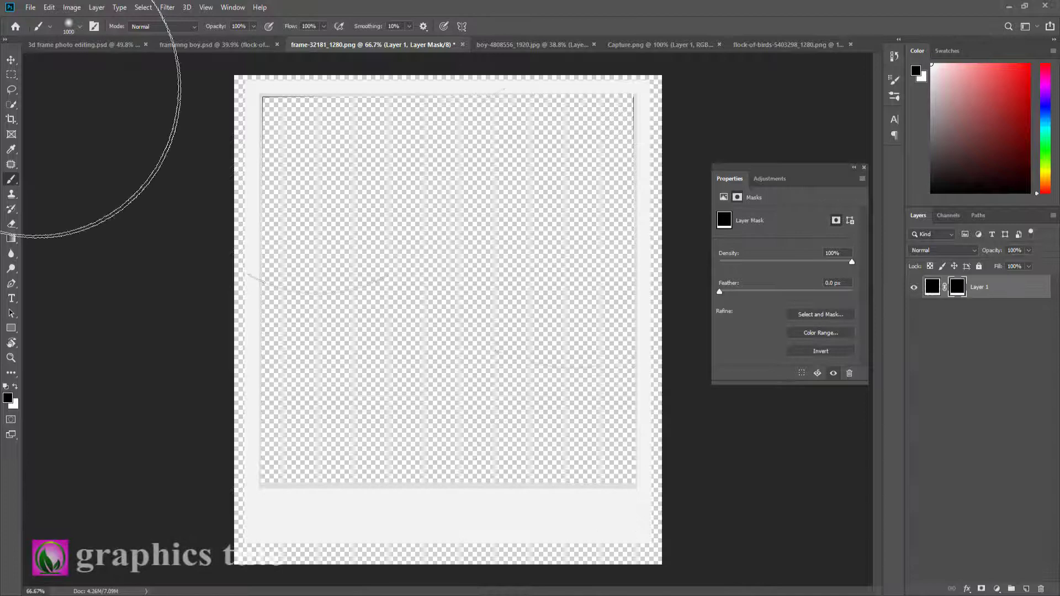
Move the masked frame into the boy-4808556_1920.jpg document over the man and place its layer above Layer 0 copy
{"action": "left_click", "coordinate": [10, 60]}
{"action": "mouse_move", "coordinate": [367, 112]}
{"action": "left_mouse_down"}
{"action": "mouse_move", "coordinate": [481, 166]}
{"action": "mouse_move", "coordinate": [697, 78]}
{"action": "mouse_move", "coordinate": [520, 48]}
{"action": "mouse_move", "coordinate": [625, 401]}
{"action": "left_mouse_up"}
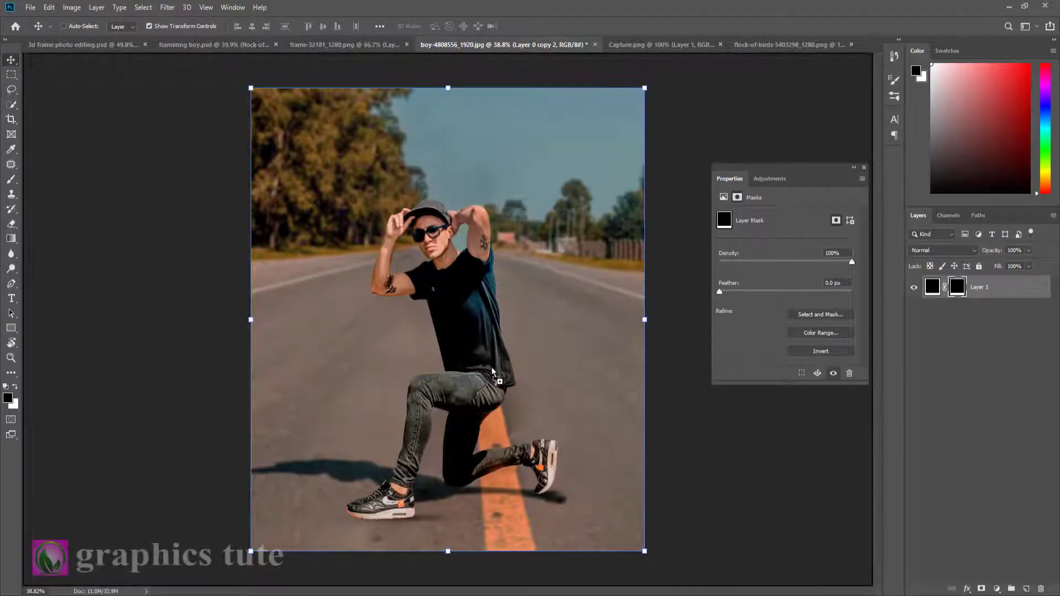
{"action": "left_click_drag", "start_coordinate": [601, 451], "coordinate": [556, 422]}
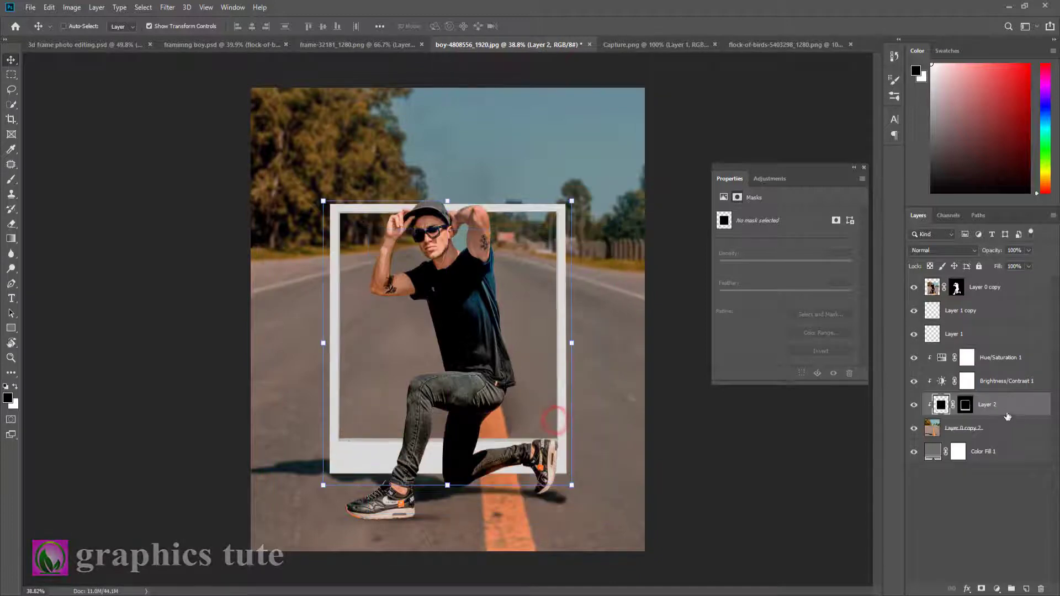
{"action": "left_click_drag", "start_coordinate": [1008, 412], "coordinate": [994, 281]}
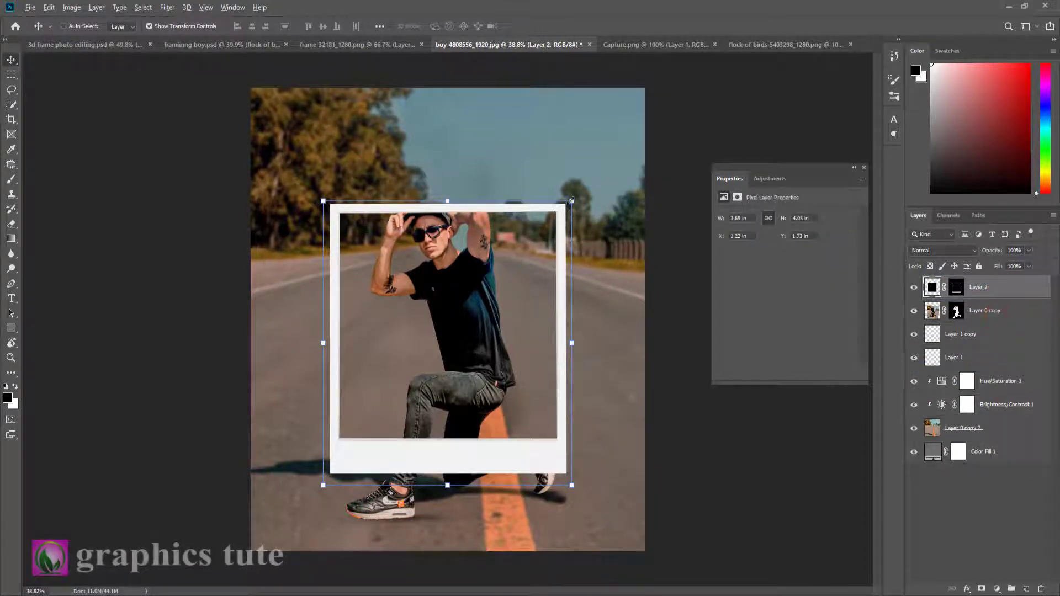
Scale the frame and tilt it clockwise by about 10.3° around the kneeling man, and apply the transform
{"action": "left_click_drag", "start_coordinate": [572, 201], "coordinate": [565, 208]}
{"action": "left_click_drag", "start_coordinate": [607, 479], "coordinate": [585, 503]}
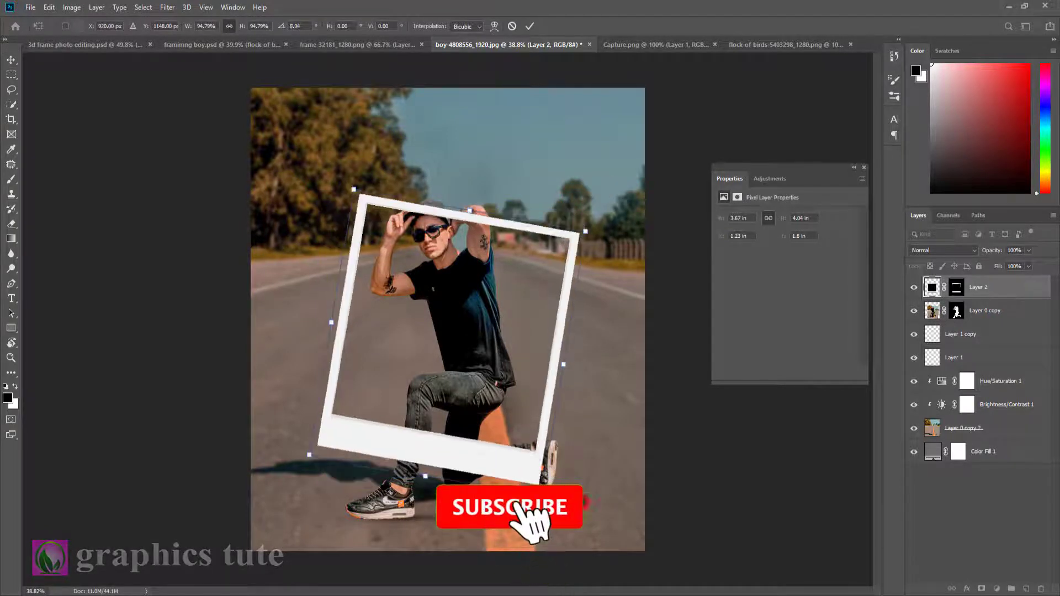
{"action": "mouse_move", "coordinate": [507, 439]}
{"action": "left_mouse_down"}
{"action": "mouse_move", "coordinate": [500, 415]}
{"action": "mouse_move", "coordinate": [500, 425]}
{"action": "left_mouse_up"}
{"action": "left_click_drag", "start_coordinate": [577, 220], "coordinate": [589, 208]}
{"action": "left_click_drag", "start_coordinate": [496, 334], "coordinate": [498, 340]}
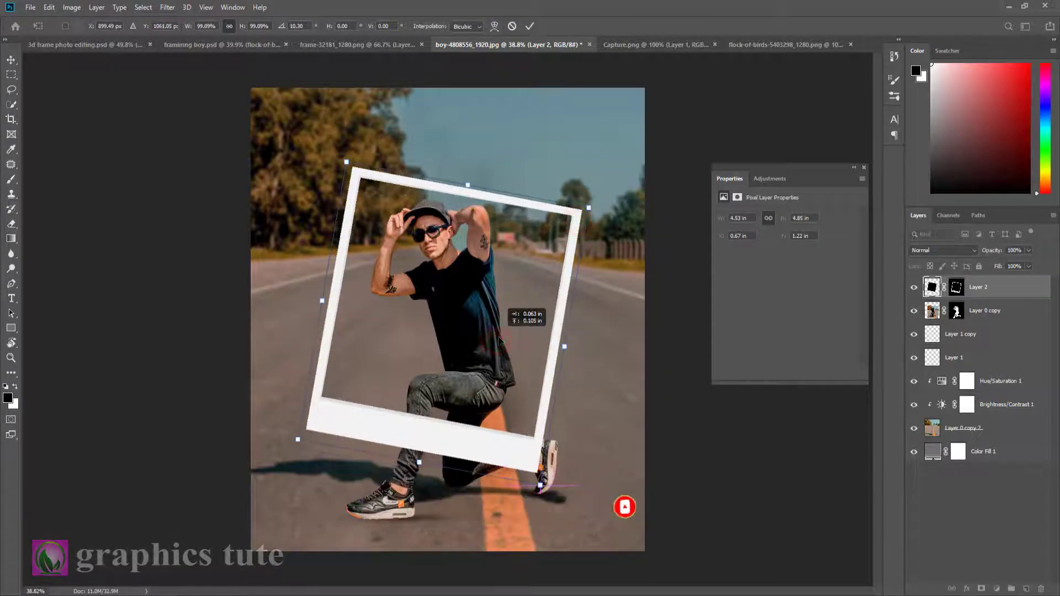
{"action": "left_click", "coordinate": [529, 26]}
Load the man's layer mask as a selection and apply the layer mask of the frame's Layer 2
{"action": "left_click", "coordinate": [957, 310], "text": "ctrl"}
{"action": "right_click", "coordinate": [959, 291]}
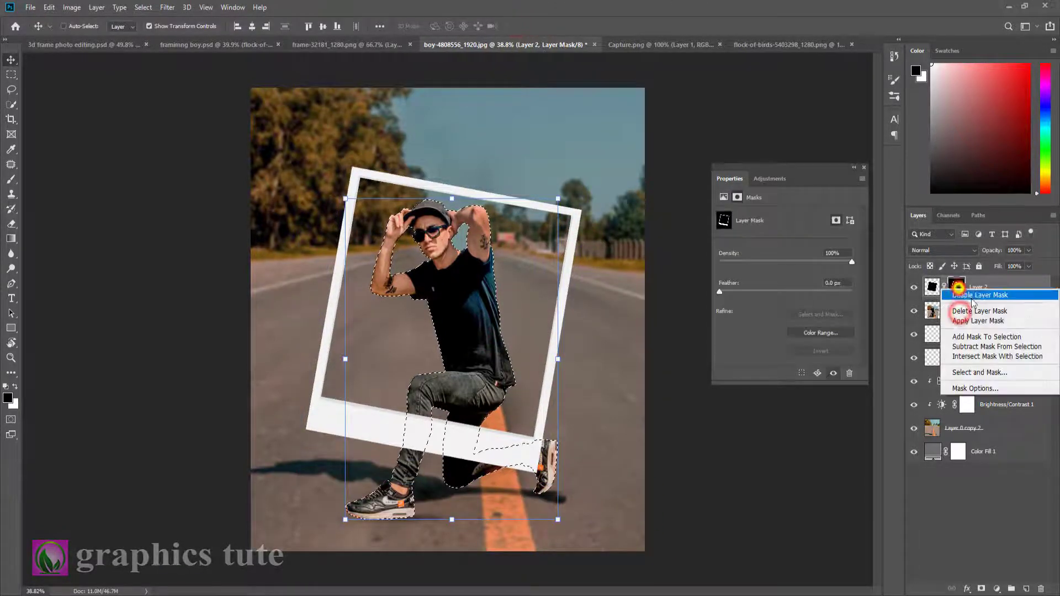
{"action": "left_click", "coordinate": [964, 309]}
{"action": "left_click", "coordinate": [981, 589]}
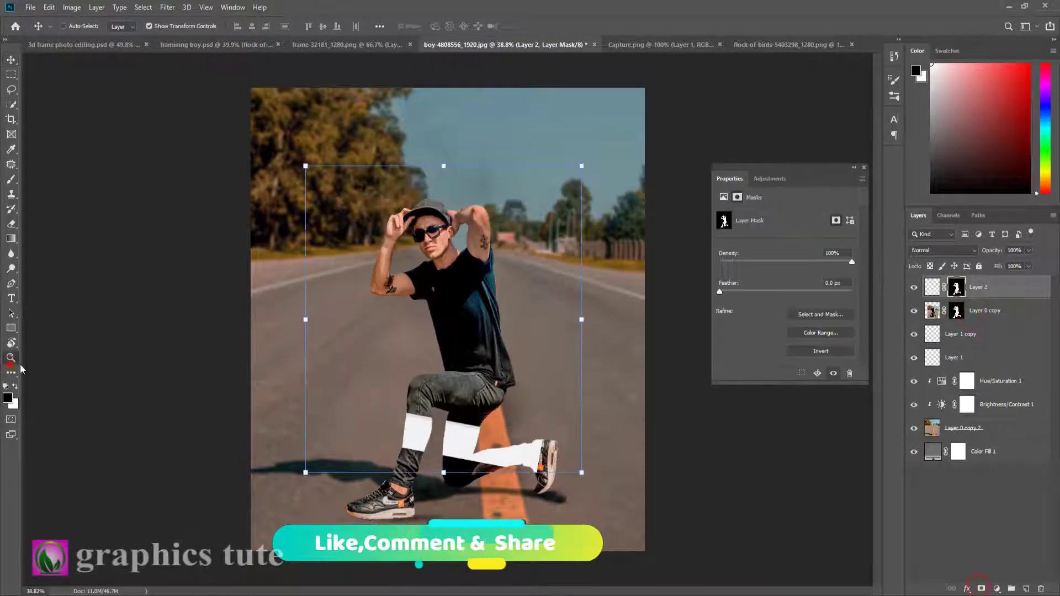
{"action": "key", "text": "z"}
{"action": "key", "text": "ctrl+z"}
Erase the part of the frame covering the man's front leg within the selection, deselect, and check the frame layer by toggling its visibility
{"action": "left_click_drag", "start_coordinate": [498, 481], "coordinate": [538, 483]}
{"action": "left_click", "coordinate": [947, 290]}
{"action": "left_click", "coordinate": [11, 224]}
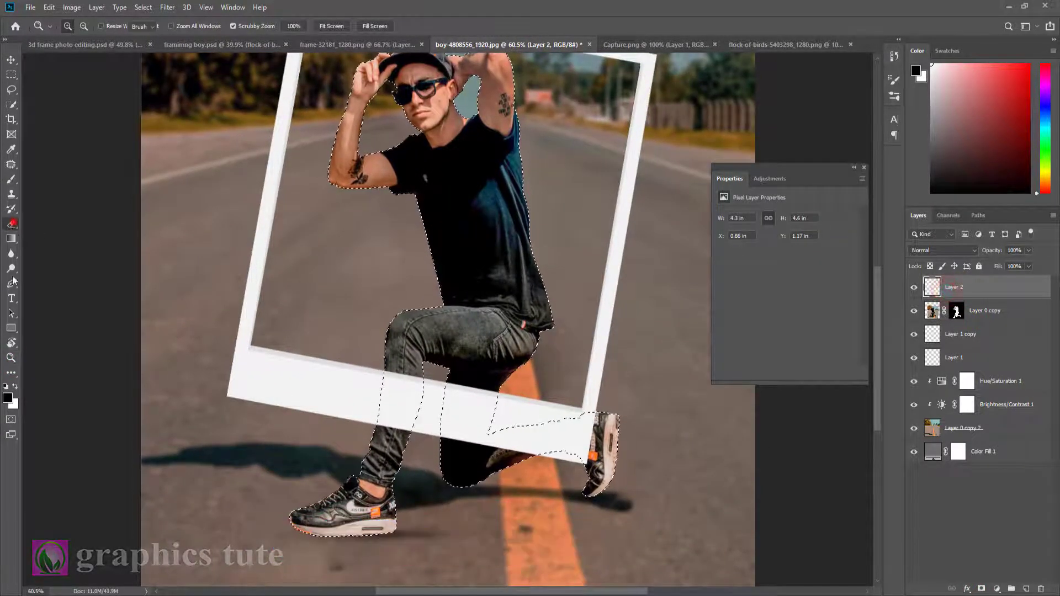
{"action": "key", "text": "bracketleft"}
{"action": "left_click_drag", "start_coordinate": [396, 411], "coordinate": [400, 391]}
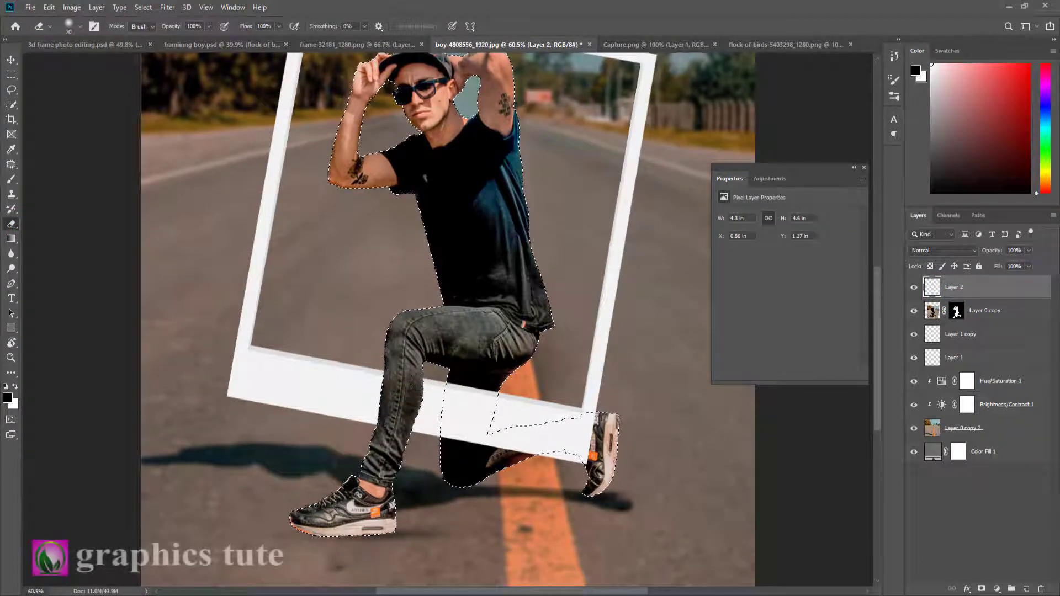
{"action": "key", "text": "ctrl+d"}
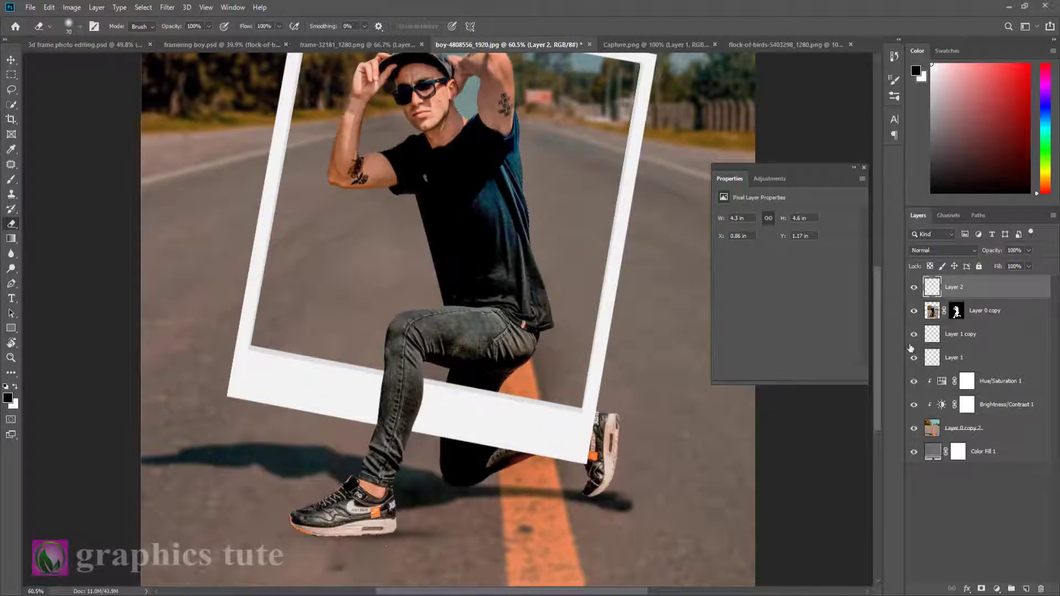
{"action": "left_click", "coordinate": [914, 288]}
{"action": "left_click", "coordinate": [914, 287]}
{"action": "left_click", "coordinate": [11, 358]}
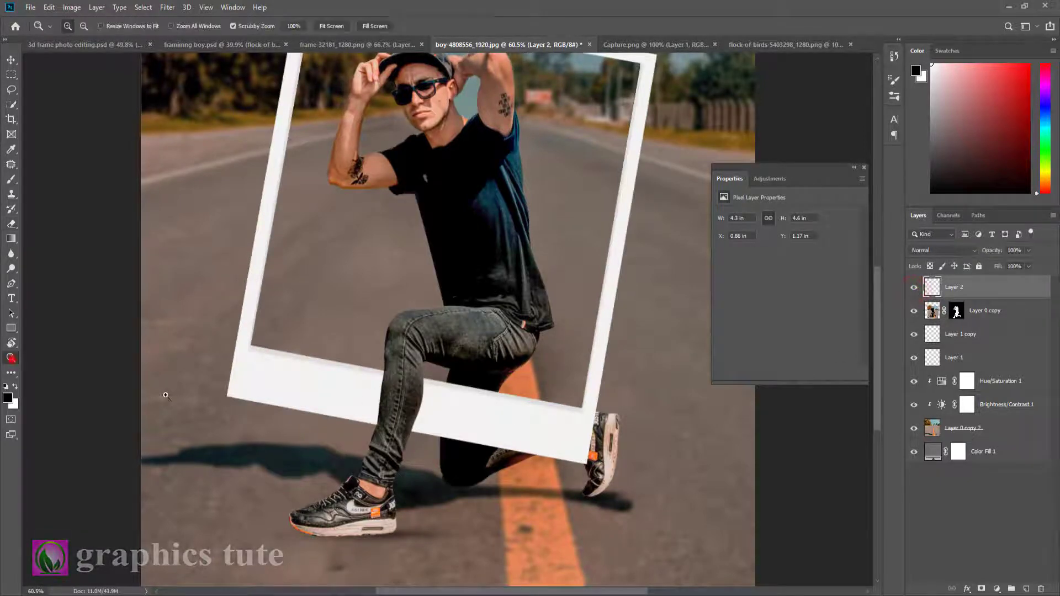
{"action": "left_click_drag", "start_coordinate": [448, 386], "coordinate": [475, 191]}
Move the Instagram likes and caption strip from Capture.png into the boy-4808556_1920.jpg document
{"action": "left_click", "coordinate": [388, 45]}
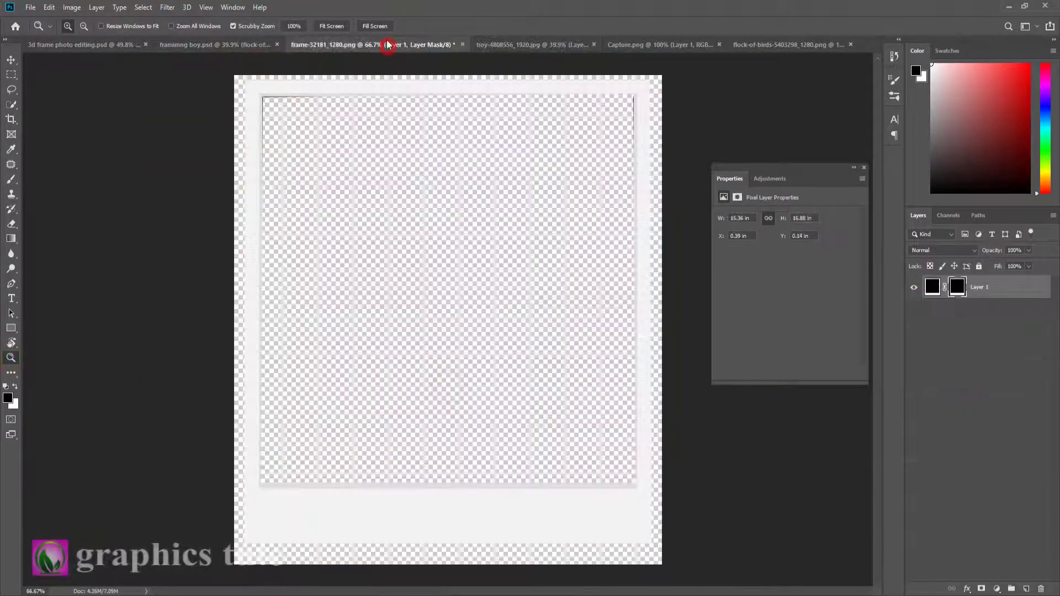
{"action": "left_click", "coordinate": [641, 47]}
{"action": "left_click", "coordinate": [11, 59]}
{"action": "left_click_drag", "start_coordinate": [354, 520], "coordinate": [468, 491]}
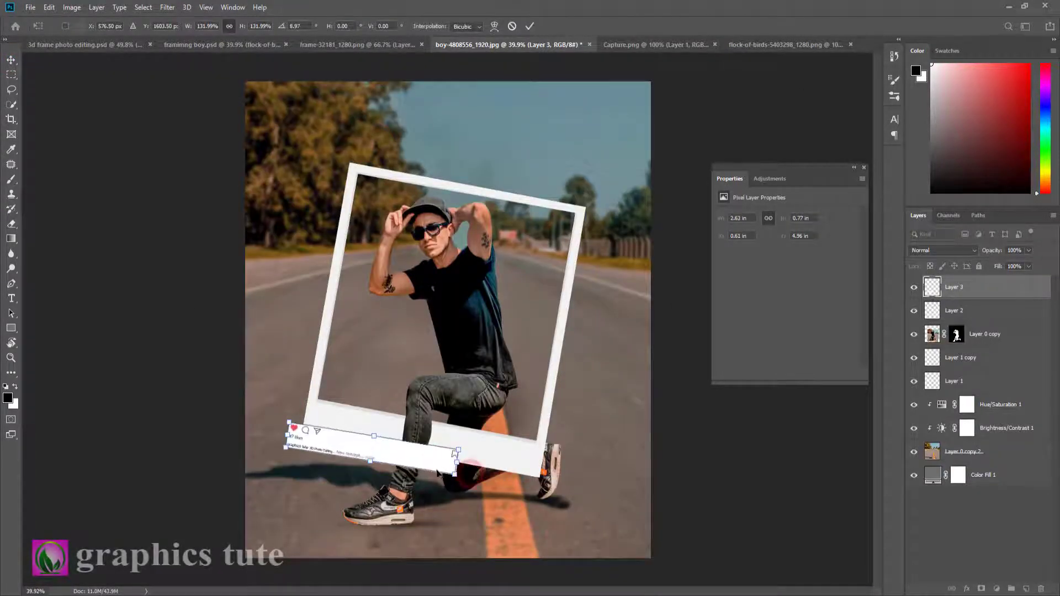
Fit the caption strip to the frame's lower border at about 162.6% scale and 10.7° rotation, and set its blend mode to Multiply
{"action": "left_click_drag", "start_coordinate": [432, 458], "coordinate": [500, 469]}
{"action": "left_click_drag", "start_coordinate": [508, 492], "coordinate": [506, 498]}
{"action": "left_click_drag", "start_coordinate": [477, 458], "coordinate": [494, 460]}
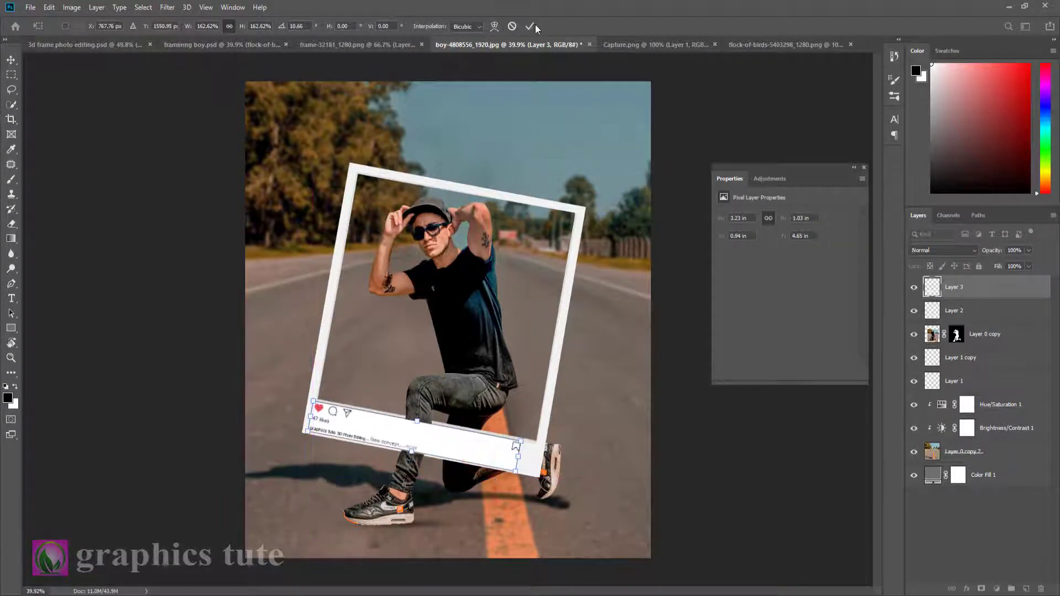
{"action": "left_click", "coordinate": [532, 26]}
{"action": "left_click", "coordinate": [943, 251]}
{"action": "left_click", "coordinate": [932, 296]}
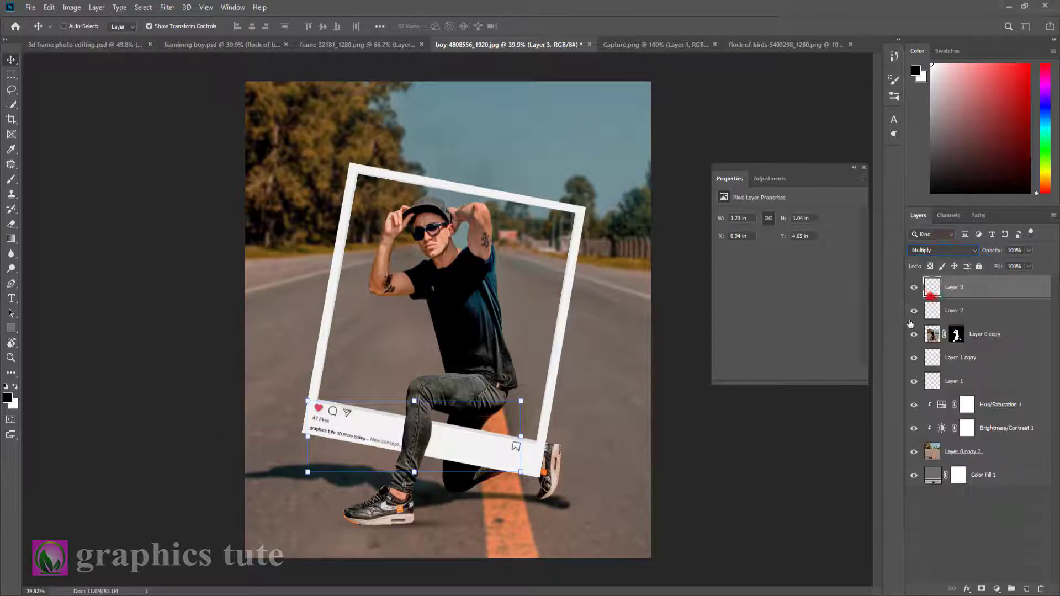
Refit the caption strip to the frame's lower border at about 94.8% scale and 1.9° additional rotation
{"action": "left_click_drag", "start_coordinate": [522, 401], "coordinate": [528, 400]}
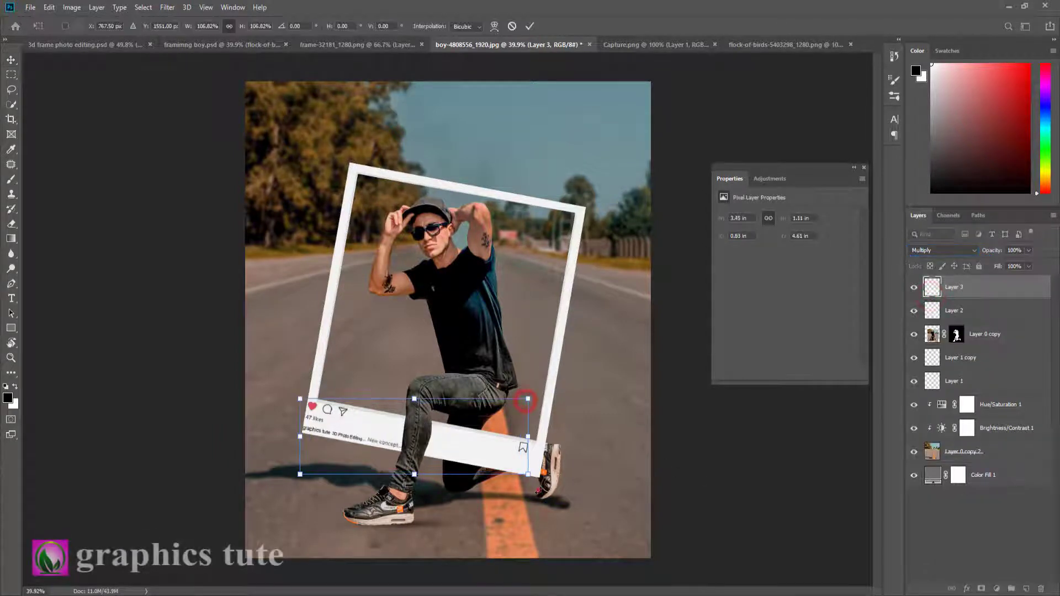
{"action": "left_click_drag", "start_coordinate": [540, 489], "coordinate": [514, 478]}
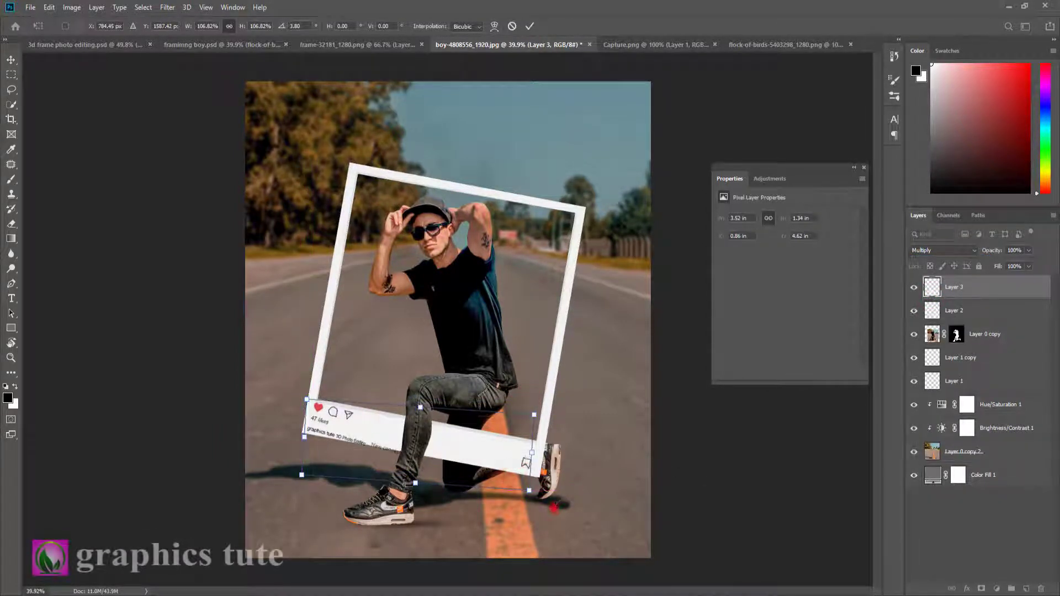
{"action": "left_click_drag", "start_coordinate": [554, 508], "coordinate": [559, 493]}
{"action": "left_click_drag", "start_coordinate": [411, 461], "coordinate": [411, 453]}
{"action": "left_click_drag", "start_coordinate": [560, 500], "coordinate": [556, 509]}
{"action": "left_click_drag", "start_coordinate": [446, 446], "coordinate": [447, 452]}
{"action": "left_click_drag", "start_coordinate": [532, 402], "coordinate": [519, 405]}
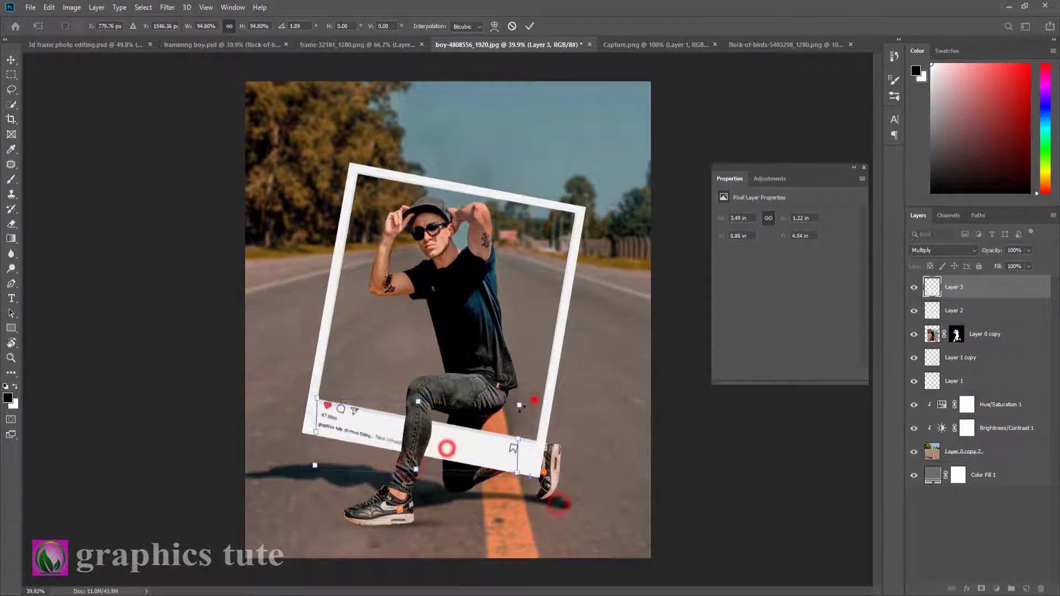
{"action": "left_click_drag", "start_coordinate": [506, 459], "coordinate": [499, 454]}
{"action": "left_click", "coordinate": [529, 25]}
Nudge the caption strip slightly lower on the frame border and fine-tune its rotation to follow the border's slant
{"action": "key", "text": "z"}
{"action": "left_click_drag", "start_coordinate": [376, 445], "coordinate": [409, 467]}
{"action": "left_click", "coordinate": [11, 60]}
{"action": "left_click_drag", "start_coordinate": [255, 431], "coordinate": [254, 438]}
{"action": "key", "text": "ctrl+t"}
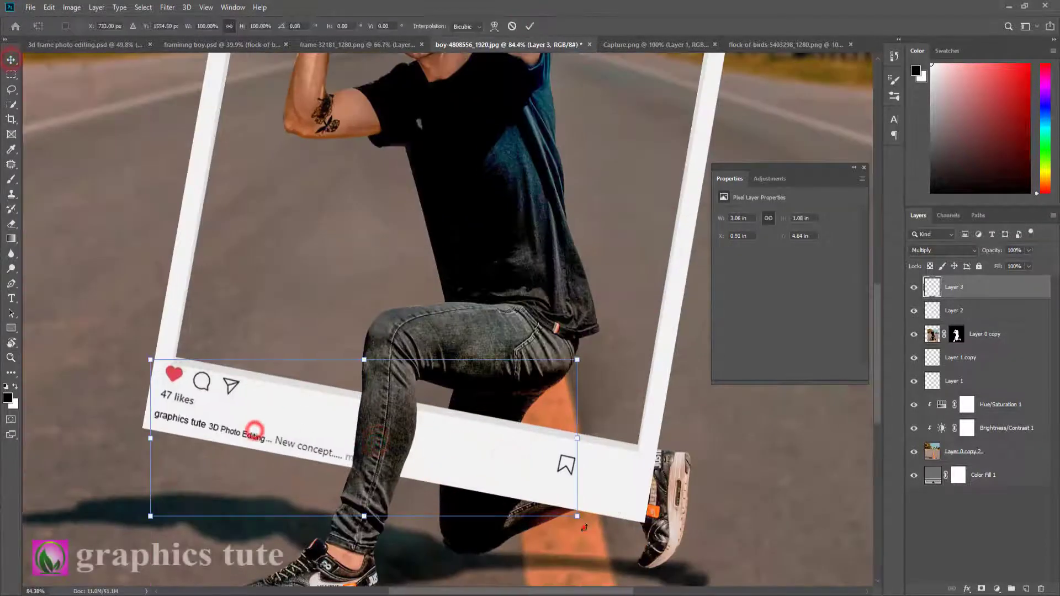
{"action": "left_click_drag", "start_coordinate": [585, 531], "coordinate": [586, 526]}
{"action": "left_click", "coordinate": [532, 26]}
Bring the birds from the flock-of-birds-5403298_1280.png document into the boy-4808556_1920.jpg composition
{"action": "left_click", "coordinate": [11, 358]}
{"action": "left_click_drag", "start_coordinate": [528, 379], "coordinate": [491, 360]}
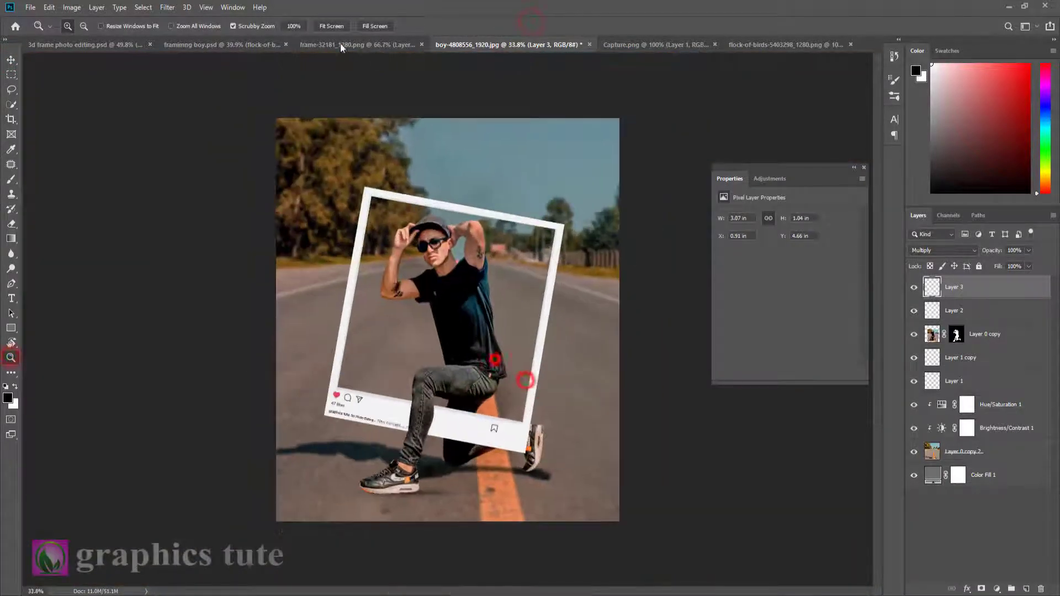
{"action": "left_click", "coordinate": [340, 45]}
{"action": "left_click", "coordinate": [241, 48]}
{"action": "left_click", "coordinate": [636, 43]}
{"action": "left_click", "coordinate": [749, 43]}
{"action": "left_click", "coordinate": [12, 62]}
{"action": "left_click_drag", "start_coordinate": [362, 257], "coordinate": [464, 279]}
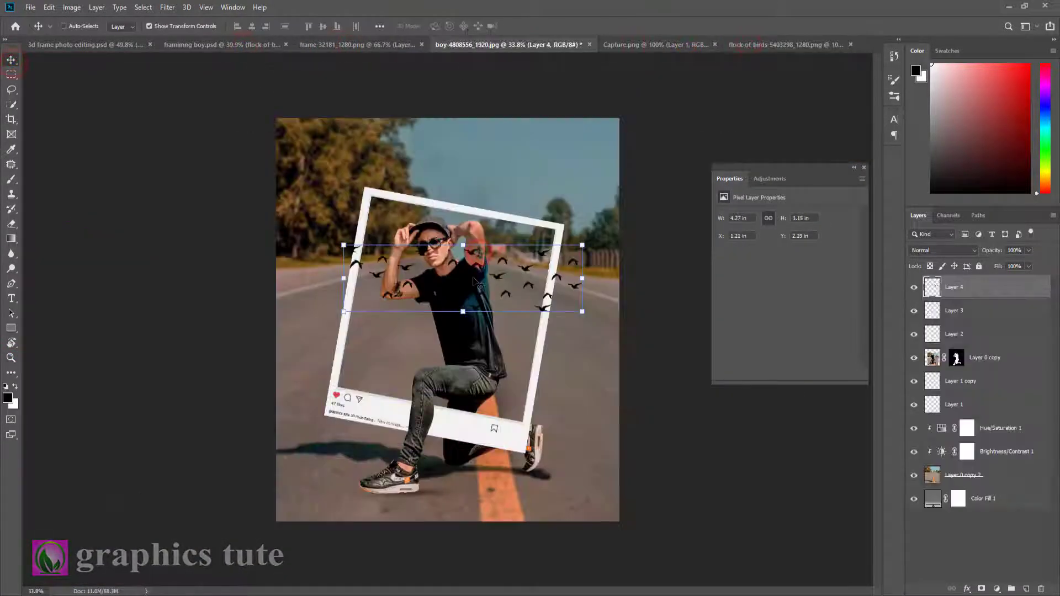
Shrink the flock of birds to about 1.56 in wide, rotate it, and place it over the frame's upper-right corner
{"action": "left_click_drag", "start_coordinate": [584, 249], "coordinate": [518, 266]}
{"action": "left_click_drag", "start_coordinate": [526, 309], "coordinate": [510, 331]}
{"action": "left_click_drag", "start_coordinate": [497, 293], "coordinate": [576, 269]}
{"action": "left_click", "coordinate": [530, 26]}
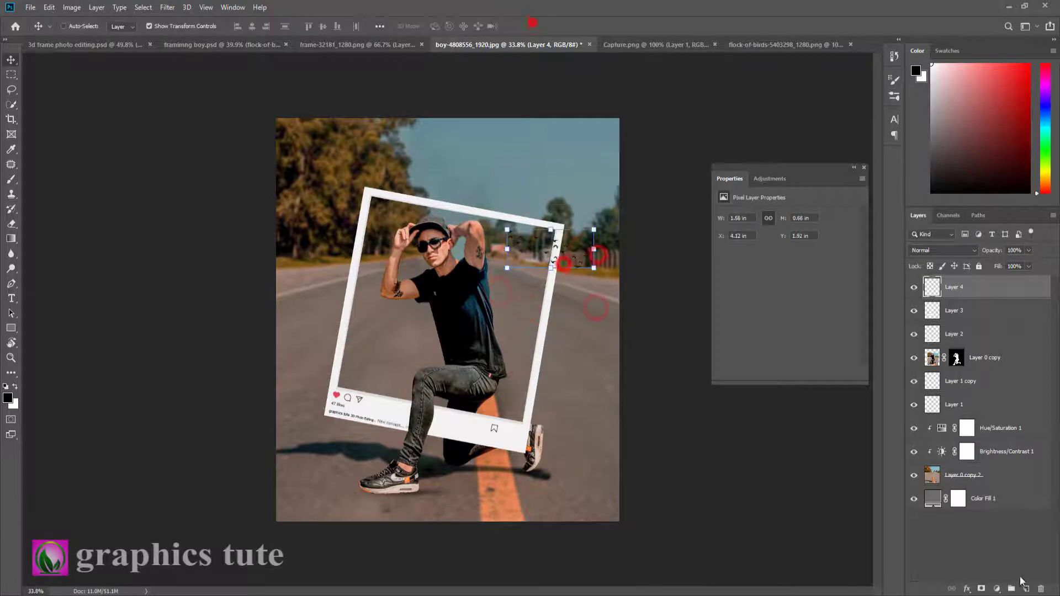
Add a black solid color fill layer, reveal the centre with a large soft brush on its mask, and lower its opacity for a vignette
{"action": "left_click", "coordinate": [997, 589]}
{"action": "left_click", "coordinate": [1011, 387]}
{"action": "left_click", "coordinate": [822, 165]}
{"action": "left_click", "coordinate": [11, 180]}
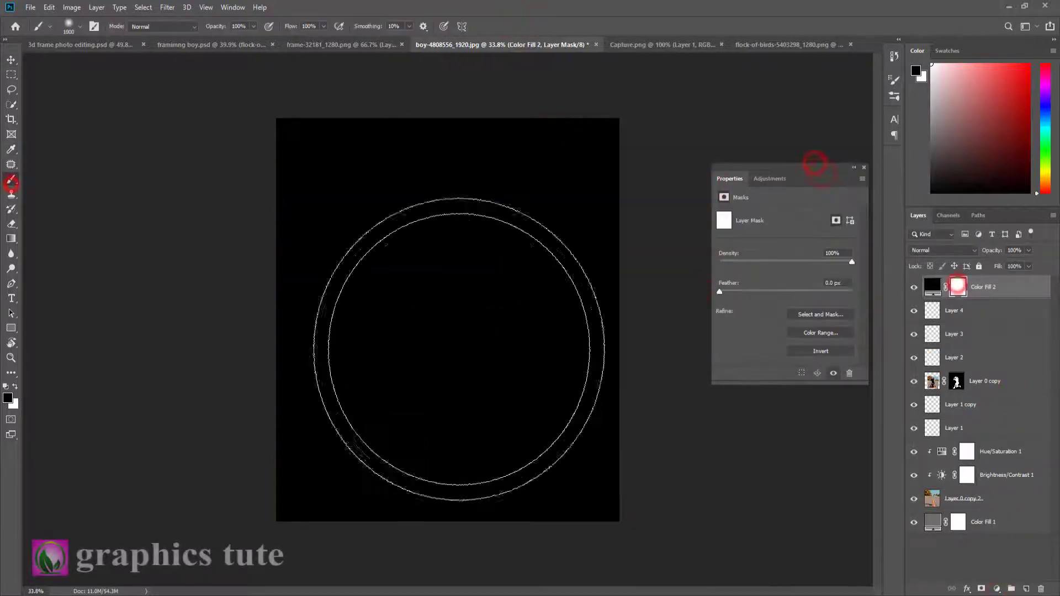
{"action": "left_click", "coordinate": [452, 328]}
{"action": "left_click_drag", "start_coordinate": [999, 254], "coordinate": [984, 254]}
Stamp the visible image onto a new layer and grade it in Camera Raw with Contrast +14, Shadows -23, Whites -43, Blacks +19, Clarity +18, comparing before and after
{"action": "left_click", "coordinate": [1026, 589]}
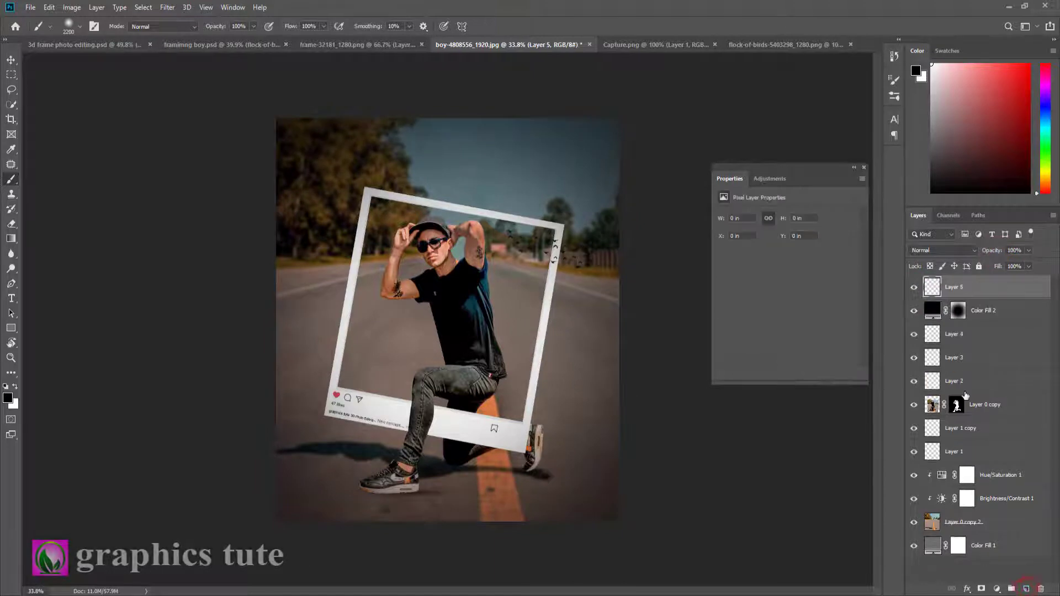
{"action": "left_click", "coordinate": [167, 7]}
{"action": "left_click", "coordinate": [210, 72]}
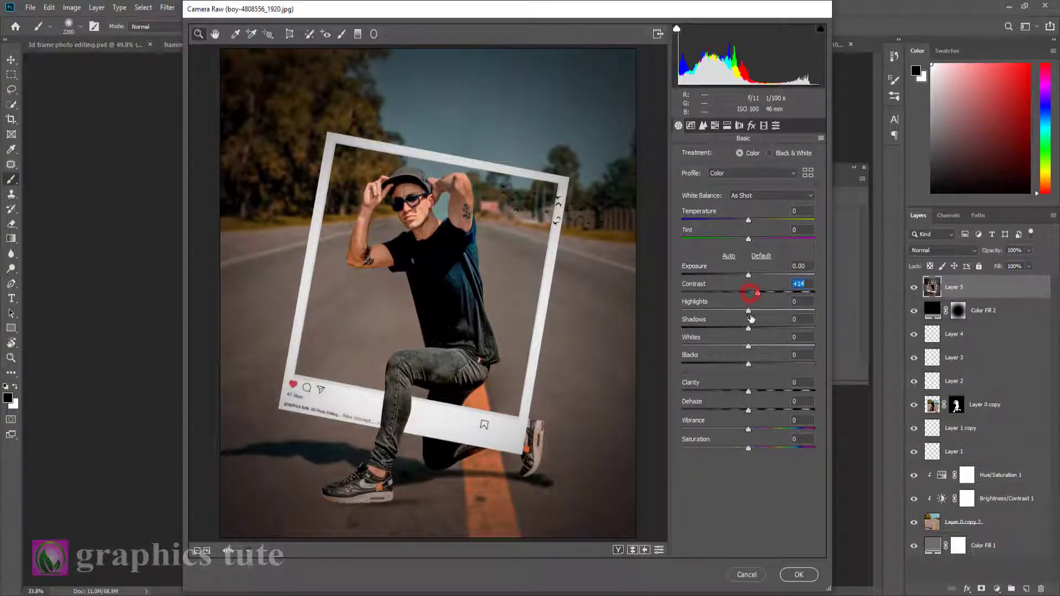
{"action": "left_click_drag", "start_coordinate": [749, 310], "coordinate": [754, 370]}
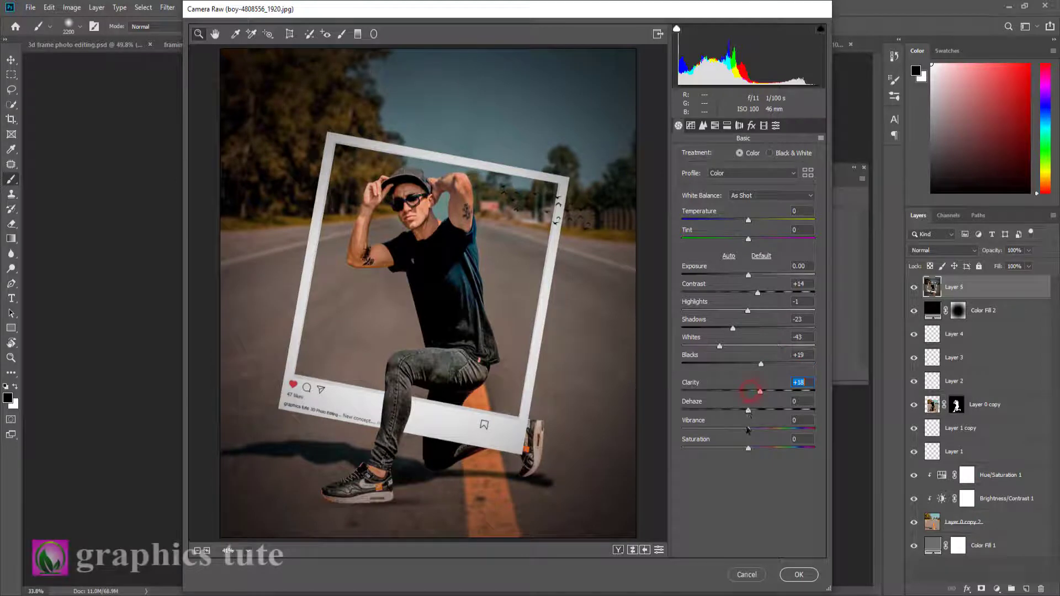
{"action": "left_click_drag", "start_coordinate": [757, 429], "coordinate": [755, 429]}
{"action": "left_click_drag", "start_coordinate": [752, 449], "coordinate": [759, 448]}
{"action": "left_click", "coordinate": [799, 575]}
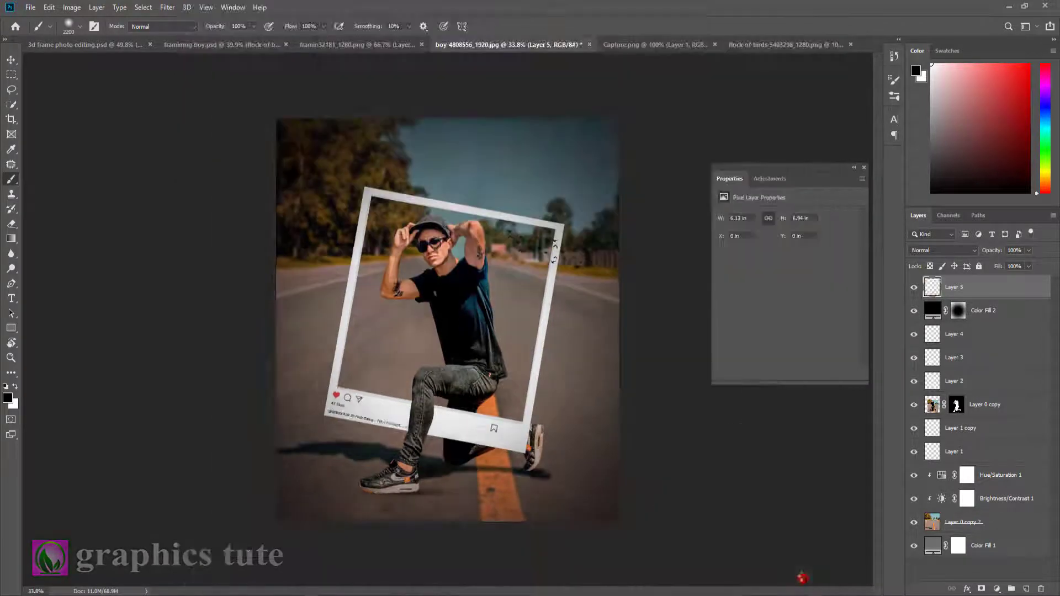
{"action": "left_click", "coordinate": [914, 288]}
{"action": "left_click", "coordinate": [914, 288]}
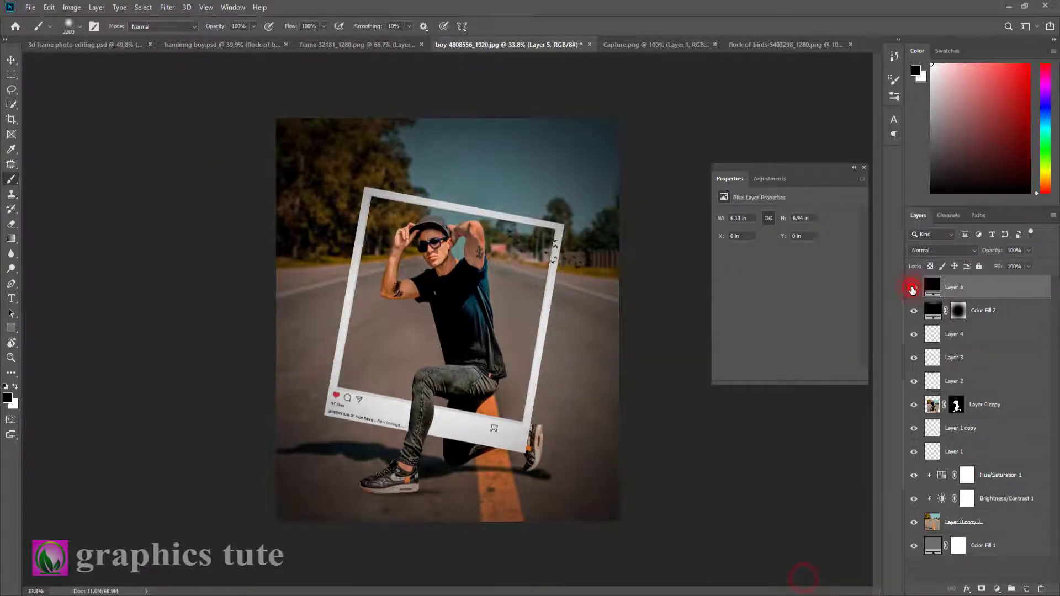
Add a second black solid color fill layer and mask out its centre around the man with a 2200 px soft brush
{"action": "left_click", "coordinate": [997, 589]}
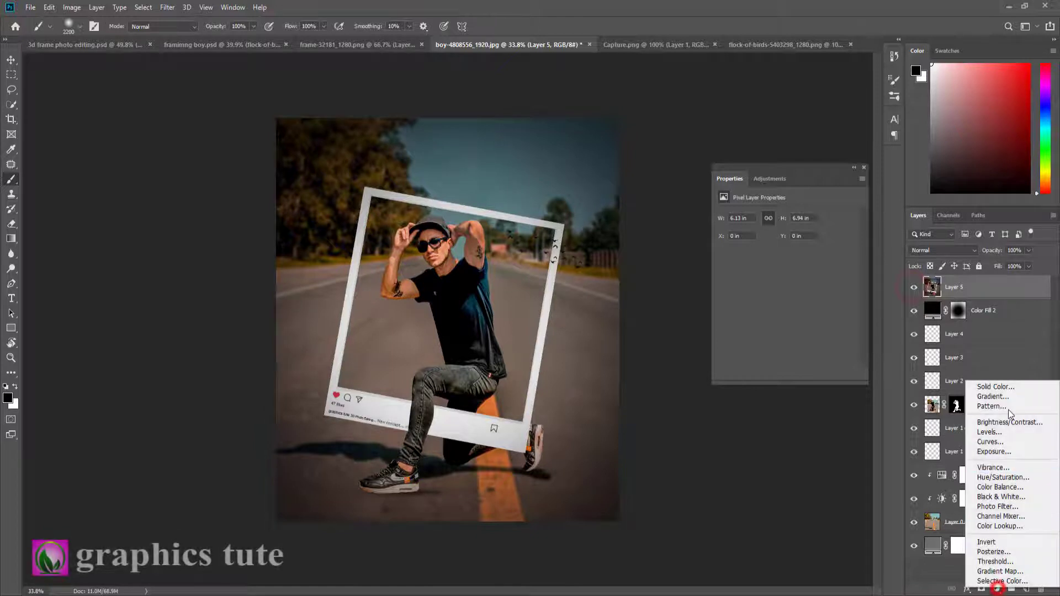
{"action": "left_click", "coordinate": [1010, 390]}
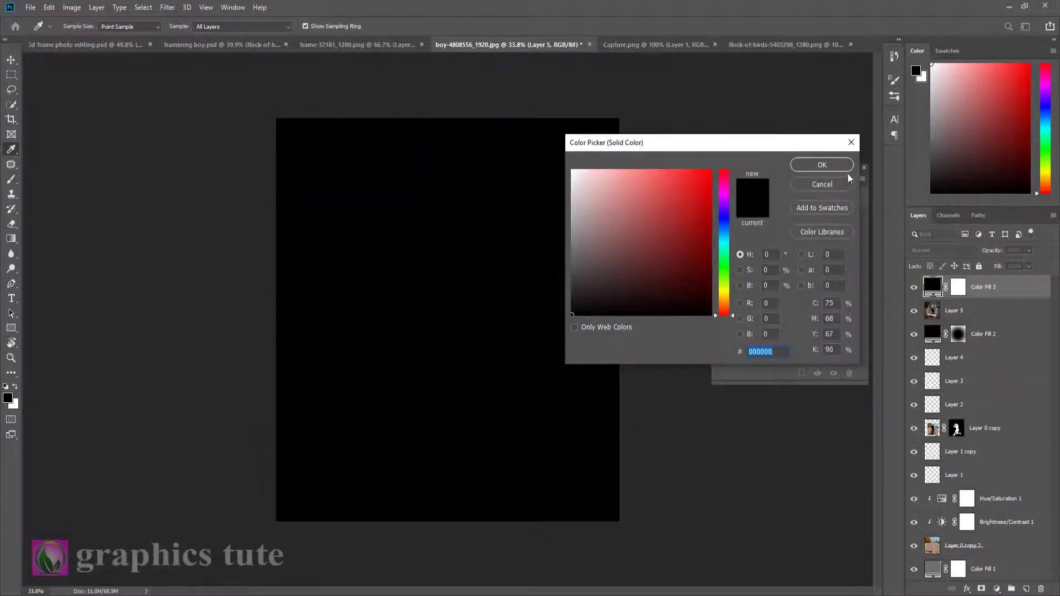
{"action": "key", "text": "b"}
{"action": "left_click", "coordinate": [831, 165]}
{"action": "left_click", "coordinate": [958, 287]}
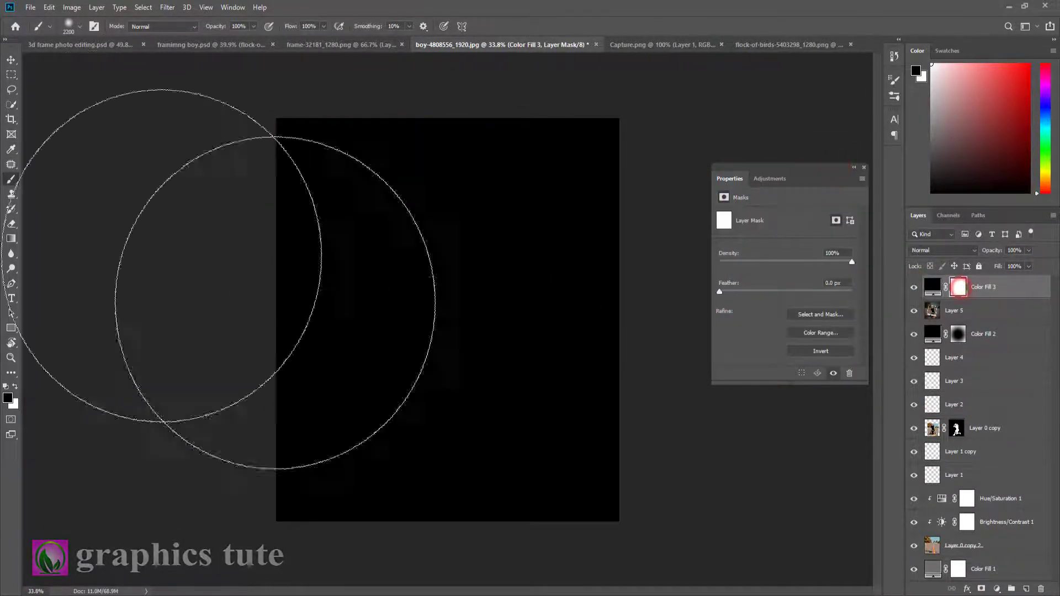
{"action": "left_click", "coordinate": [444, 329]}
{"action": "left_click", "coordinate": [443, 328]}
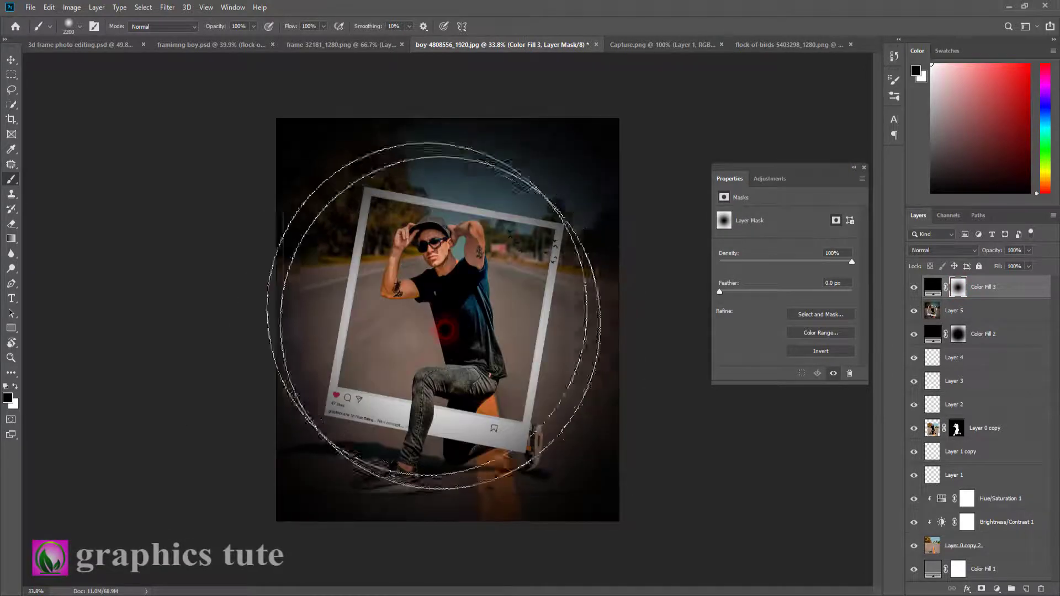
{"action": "left_click", "coordinate": [463, 353]}
{"action": "left_click", "coordinate": [455, 301]}
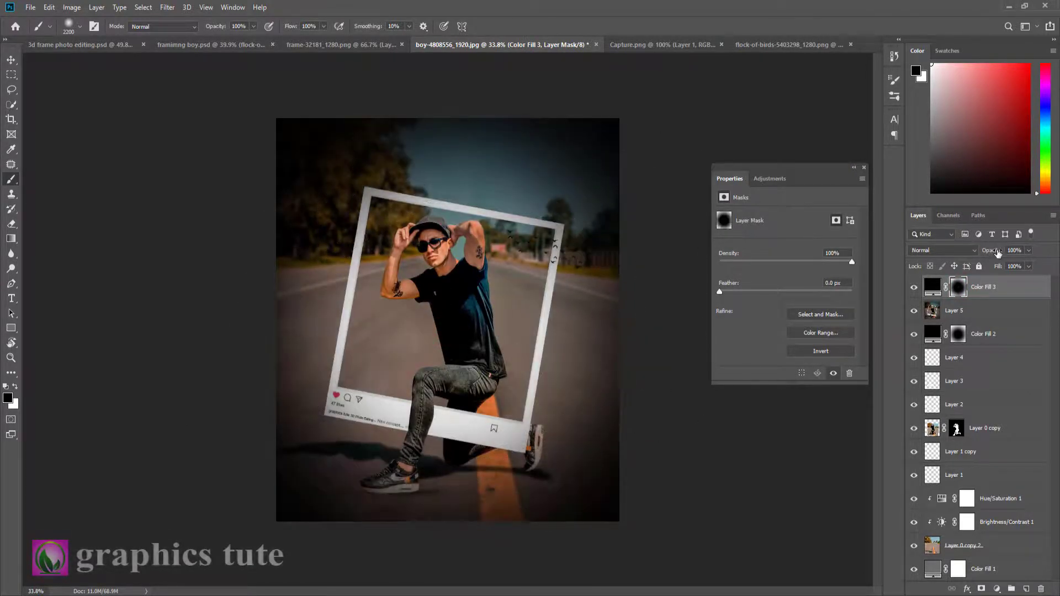
Set the second vignette fill's opacity to 57% and compare the image with and without it
{"action": "left_click_drag", "start_coordinate": [982, 253], "coordinate": [978, 254]}
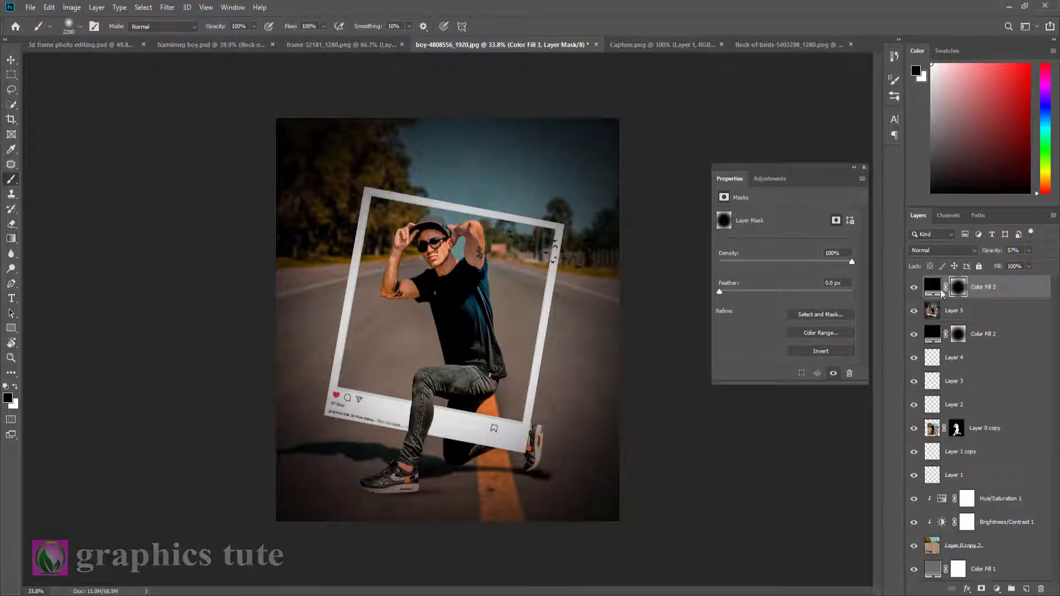
{"action": "left_click", "coordinate": [915, 287]}
{"action": "left_click", "coordinate": [914, 288]}
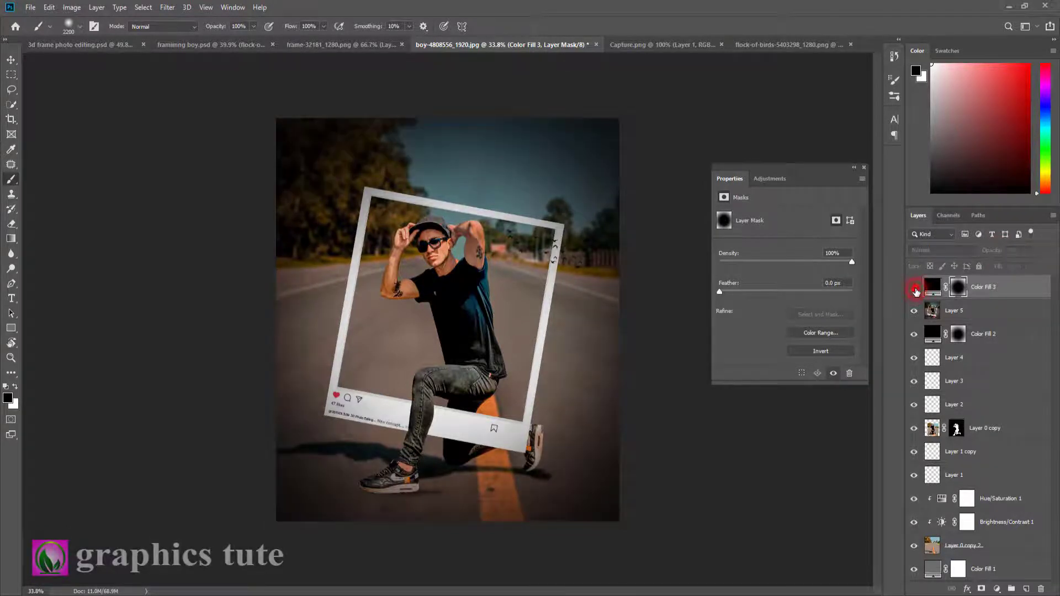